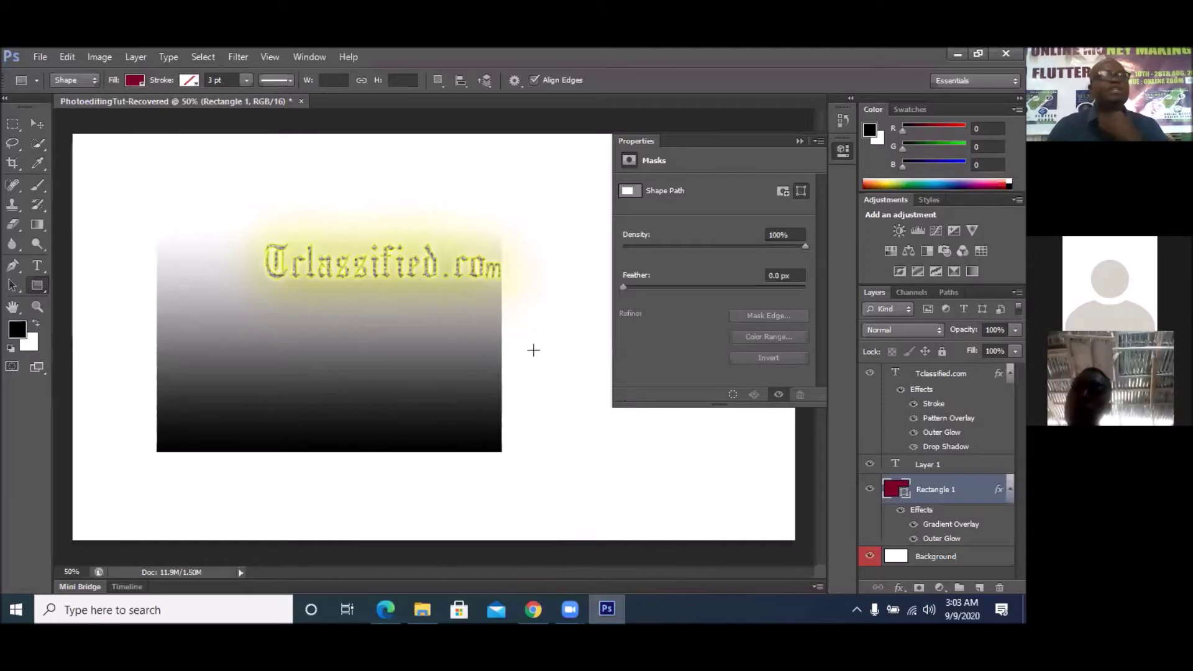
Create a new document named MakeDissappear, keeping the custom 1920 × 1080 pixel size and white background
{"action": "left_click", "coordinate": [39, 56]}
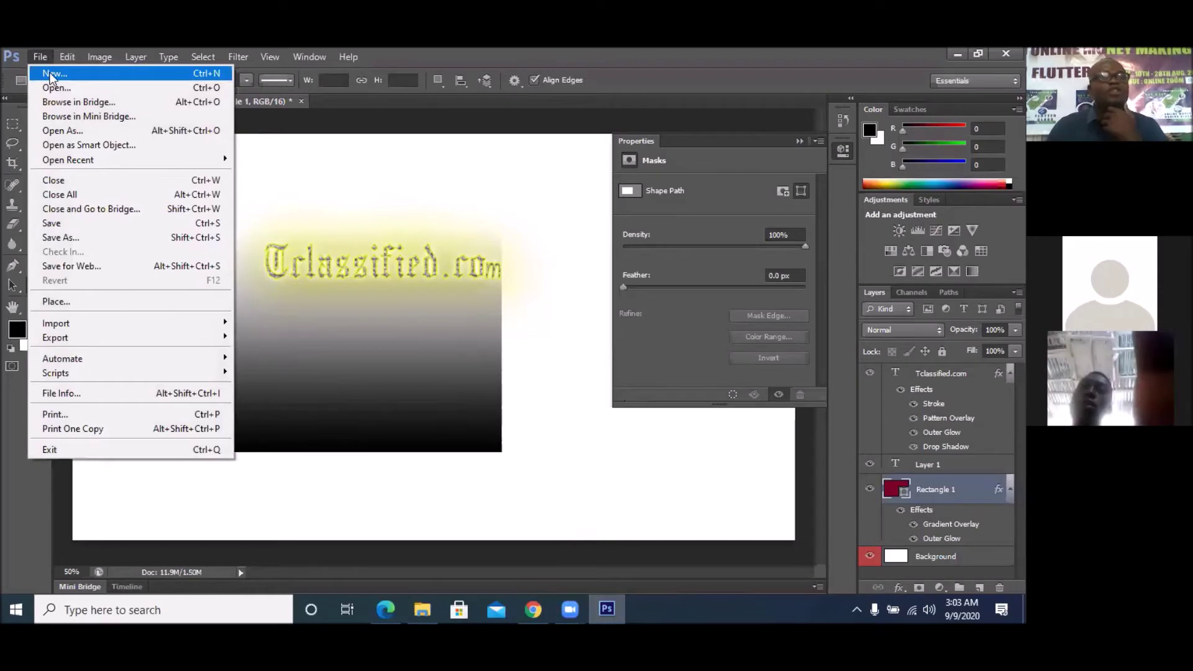
{"action": "left_click", "coordinate": [49, 73]}
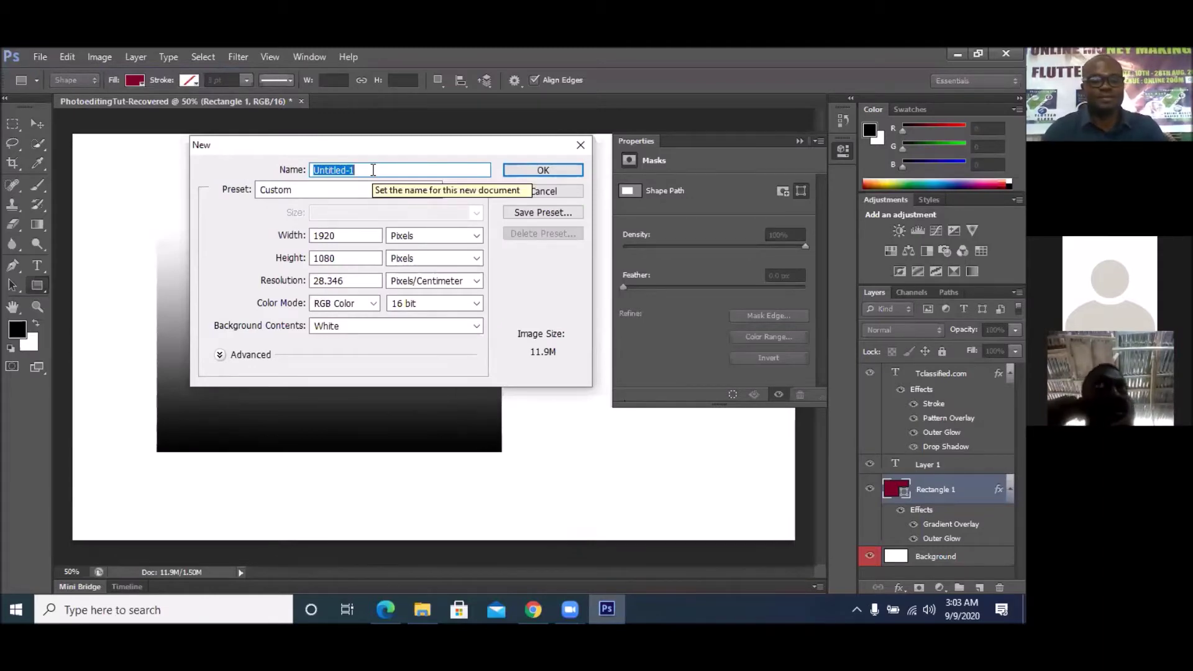
{"action": "type", "text": "Make"}
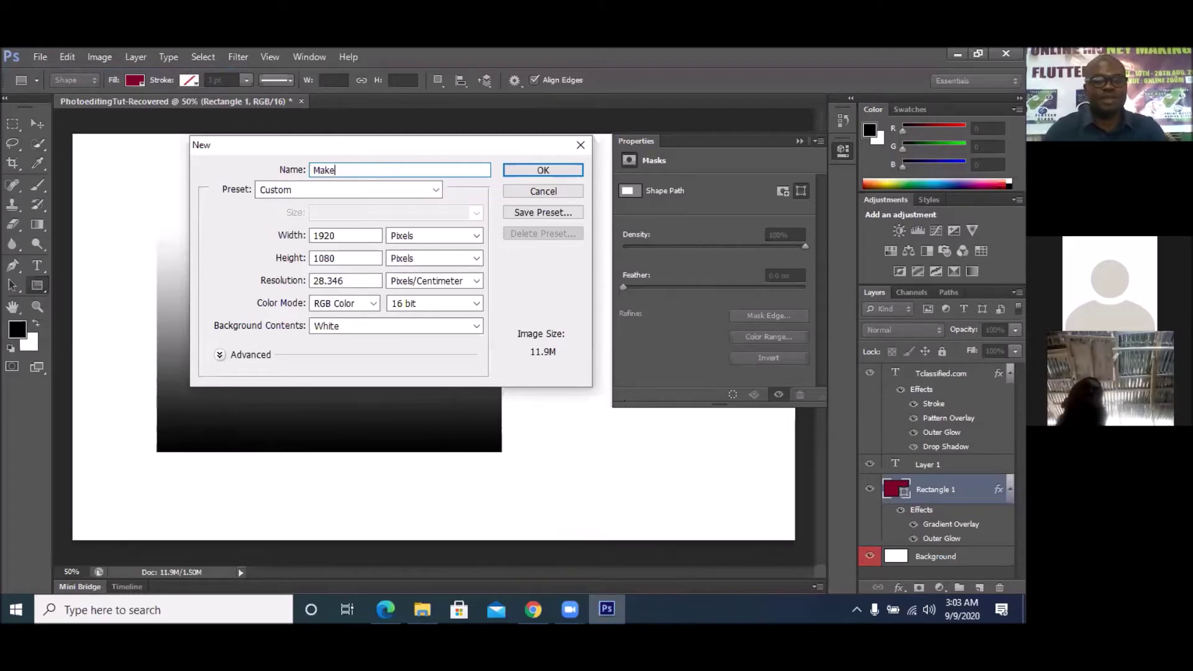
{"action": "type", "text": "Dis"}
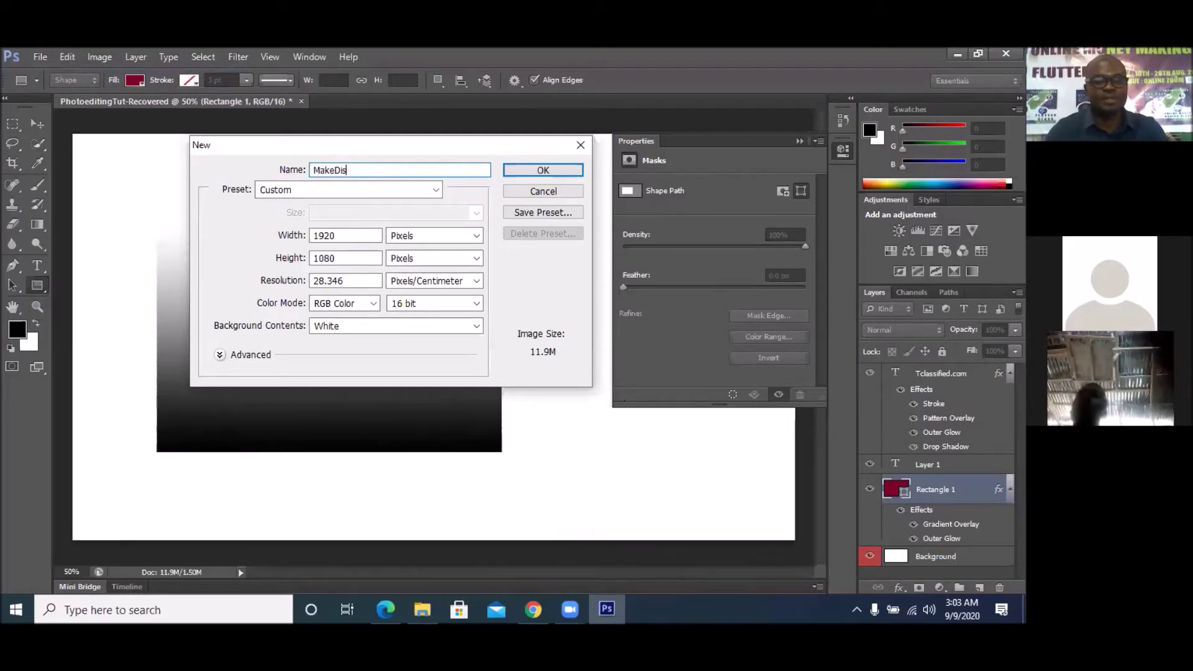
{"action": "type", "text": "sappear"}
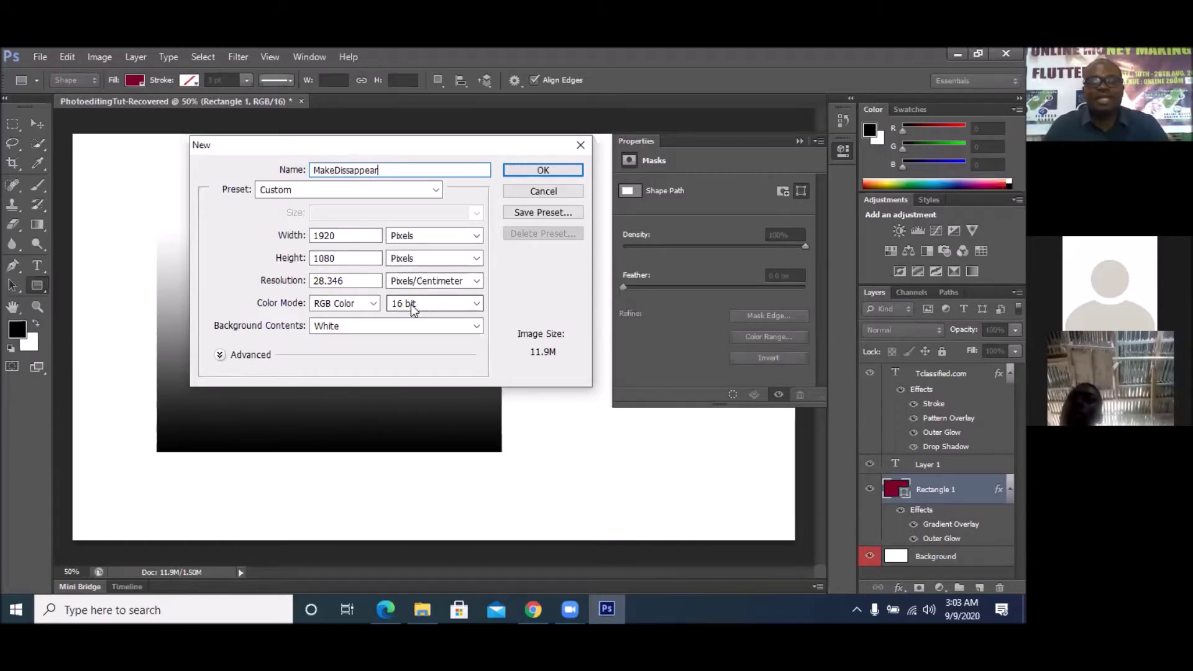
{"action": "left_click", "coordinate": [532, 173]}
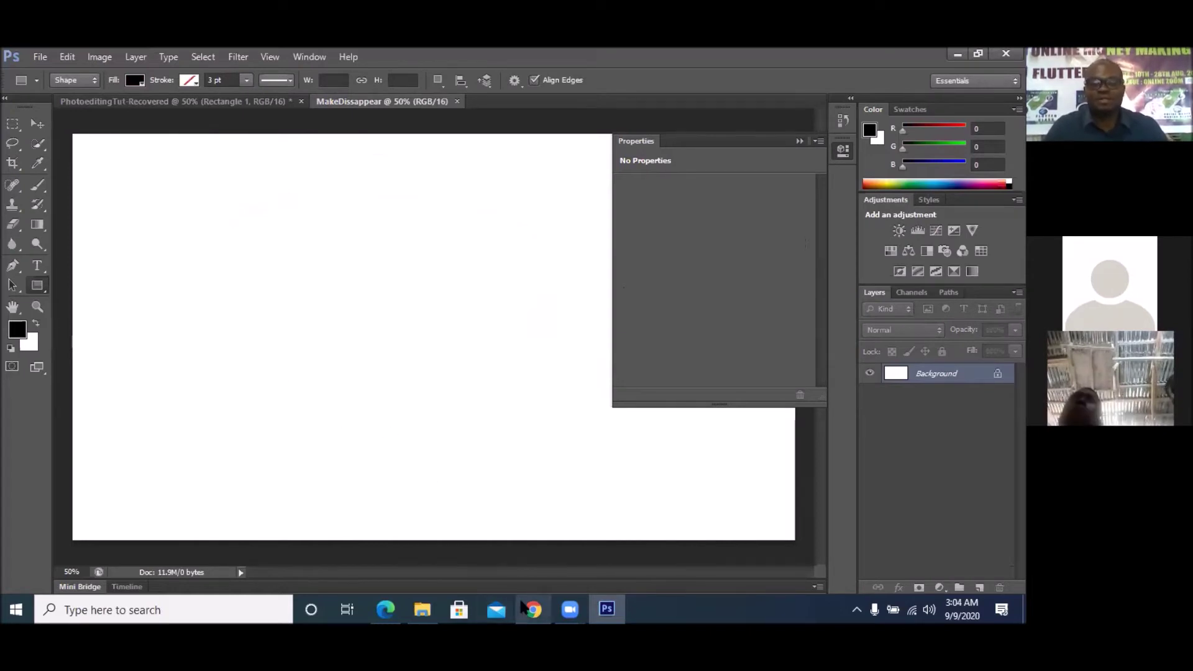
Switch to Chrome and examine the Photoshop Stack Up article, down to its instructions for making an object disappear
{"action": "left_click", "coordinate": [536, 559]}
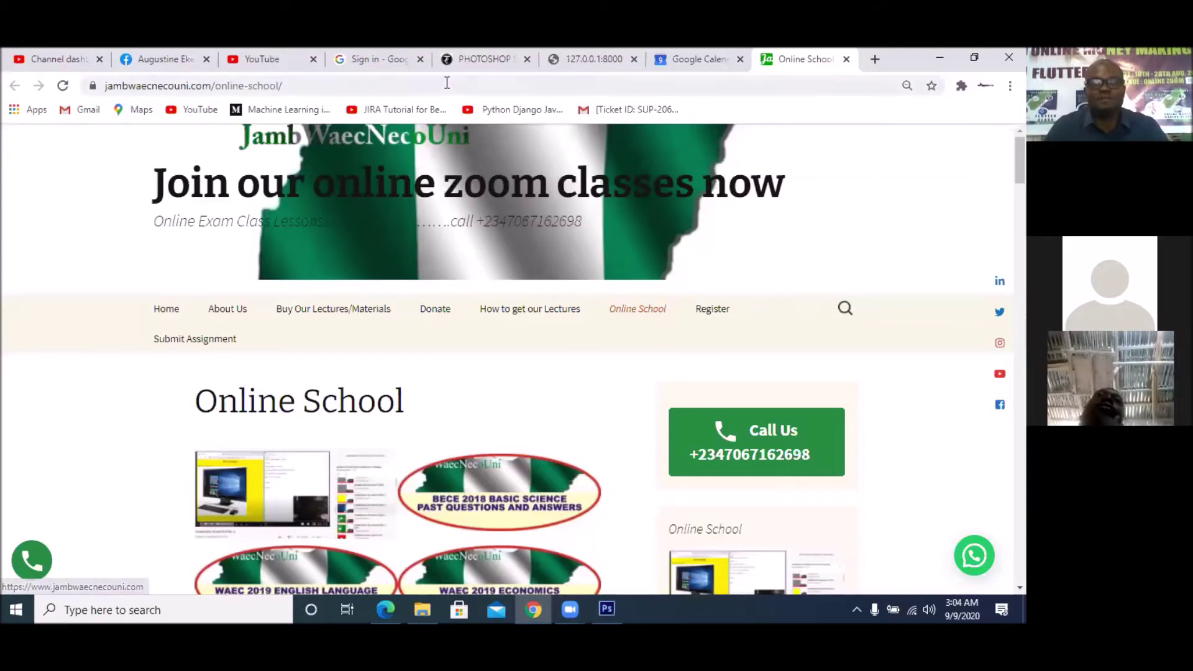
{"action": "left_click", "coordinate": [457, 62]}
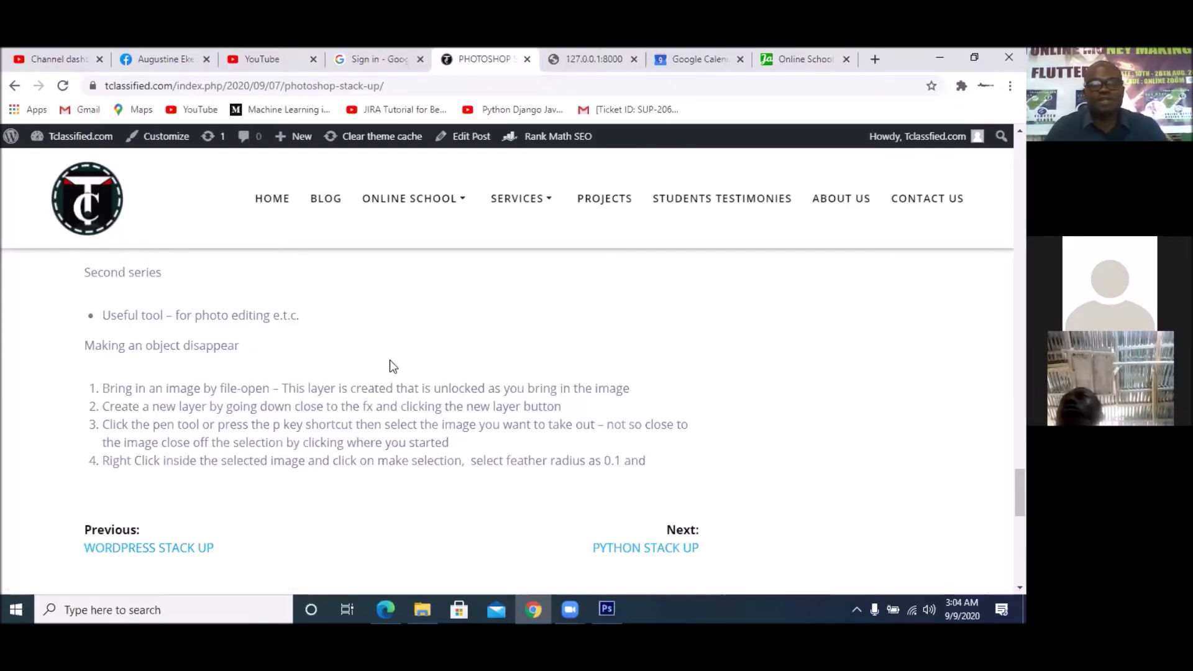
{"action": "scroll", "coordinate": [390, 360], "scroll_direction": "up", "scroll_amount": 10}
{"action": "scroll", "coordinate": [390, 360], "scroll_direction": "up", "scroll_amount": 15}
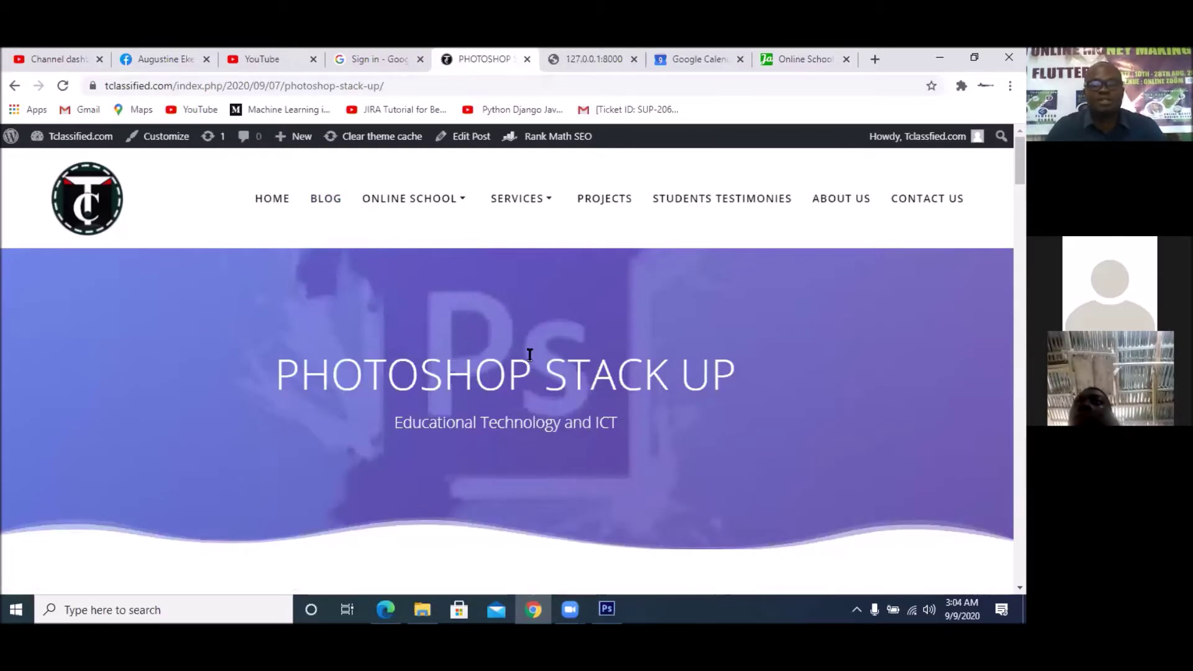
{"action": "scroll", "coordinate": [334, 354], "scroll_direction": "down", "scroll_amount": 5}
{"action": "scroll", "coordinate": [334, 358], "scroll_direction": "up", "scroll_amount": 3}
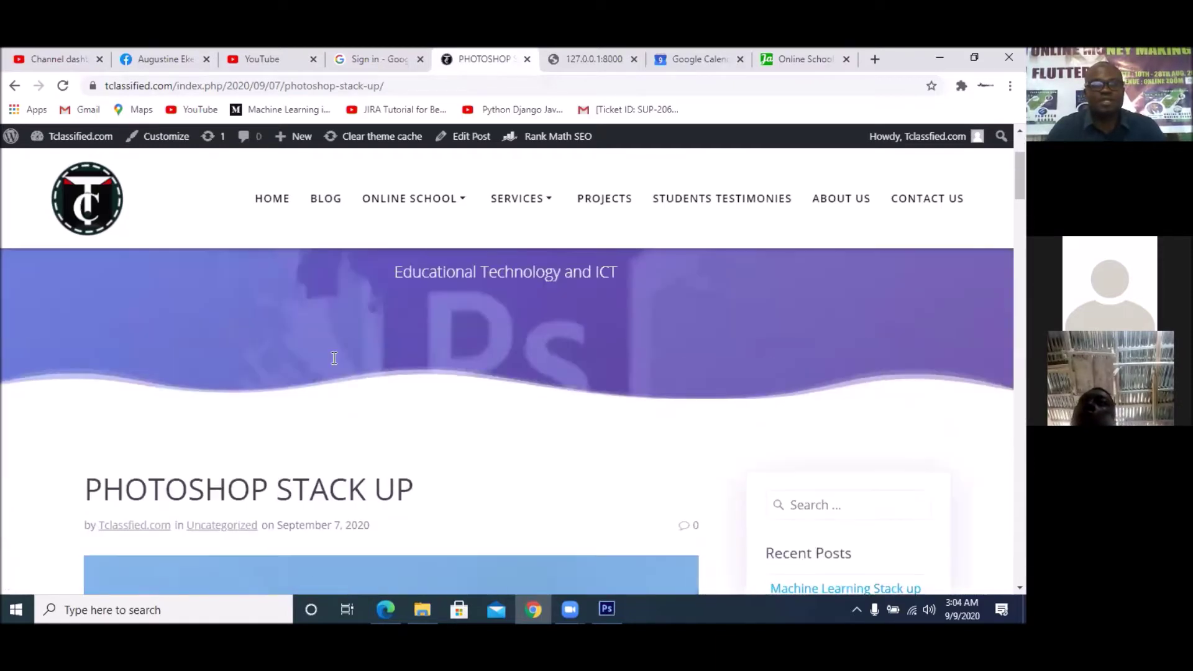
{"action": "scroll", "coordinate": [333, 357], "scroll_direction": "down", "scroll_amount": 15}
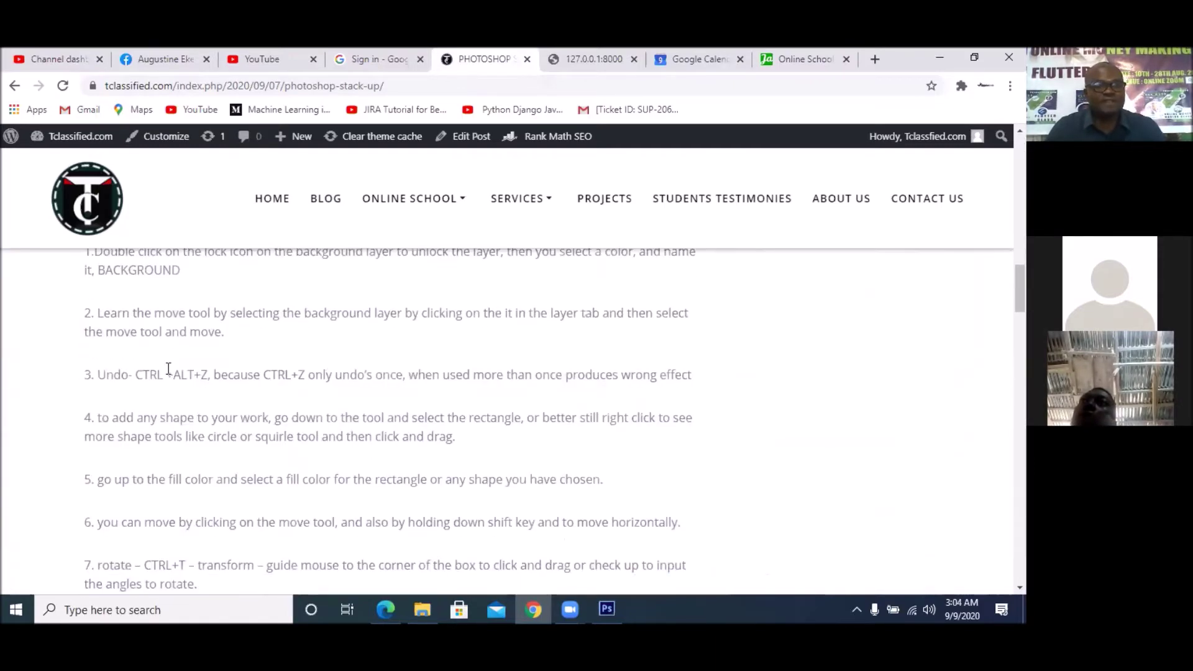
{"action": "scroll", "coordinate": [318, 353], "scroll_direction": "up", "scroll_amount": 1}
{"action": "scroll", "coordinate": [319, 353], "scroll_direction": "up", "scroll_amount": 8}
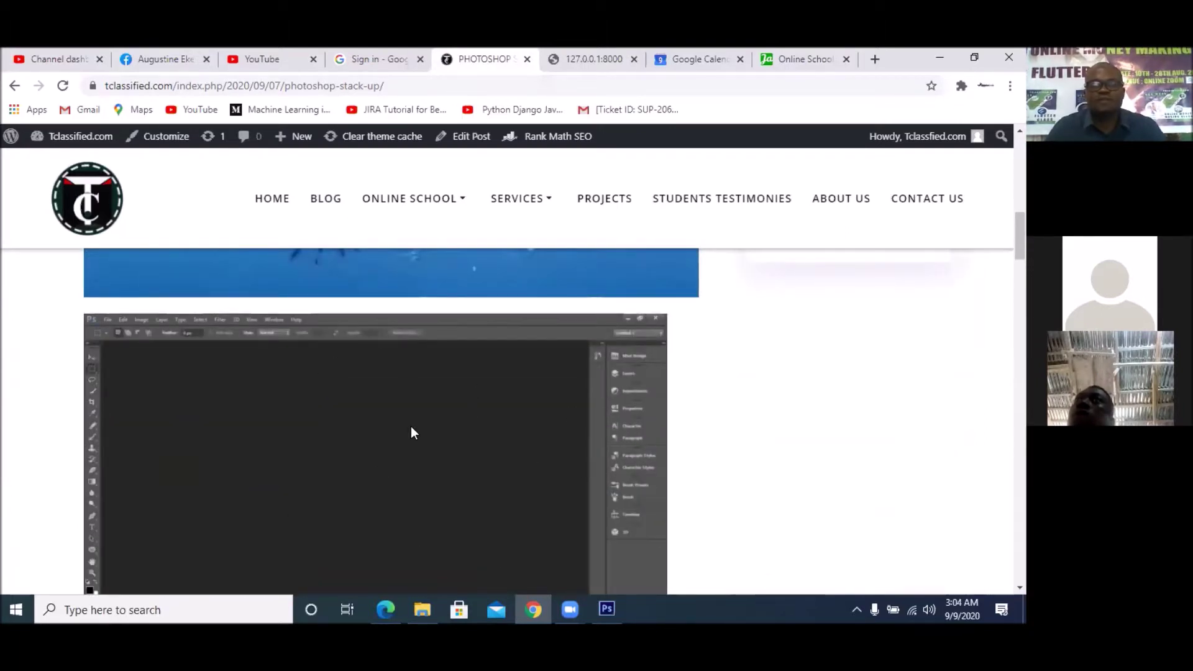
{"action": "scroll", "coordinate": [411, 426], "scroll_direction": "down", "scroll_amount": 2}
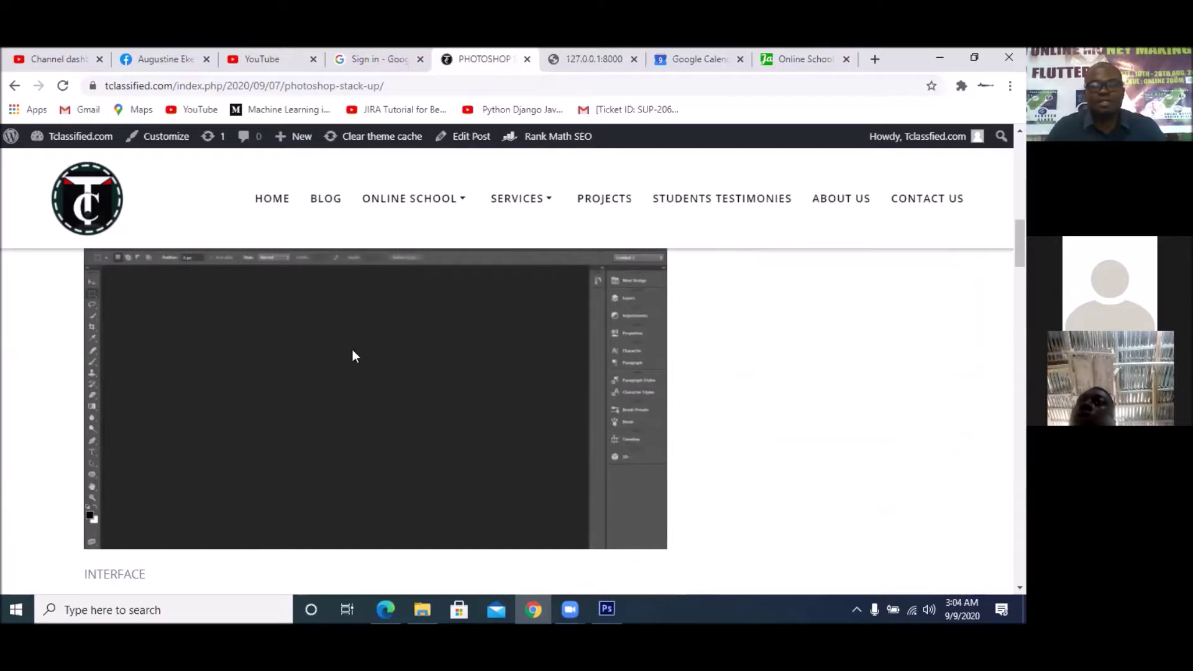
{"action": "scroll", "coordinate": [352, 349], "scroll_direction": "up", "scroll_amount": 2}
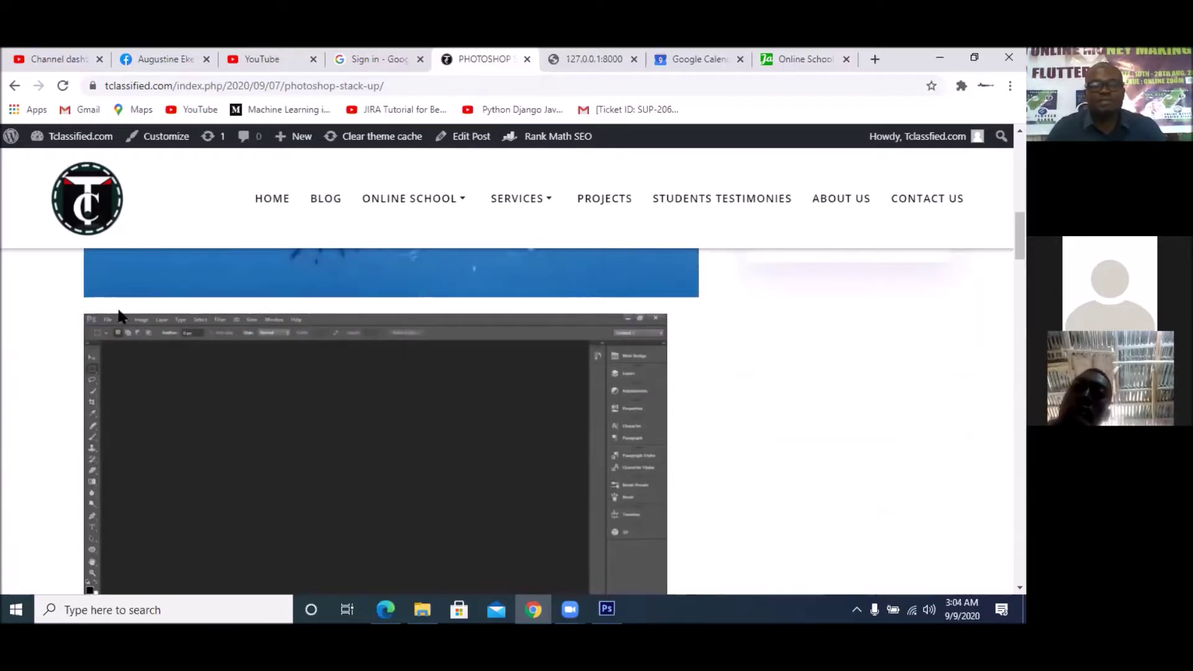
{"action": "scroll", "coordinate": [351, 474], "scroll_direction": "down", "scroll_amount": 5}
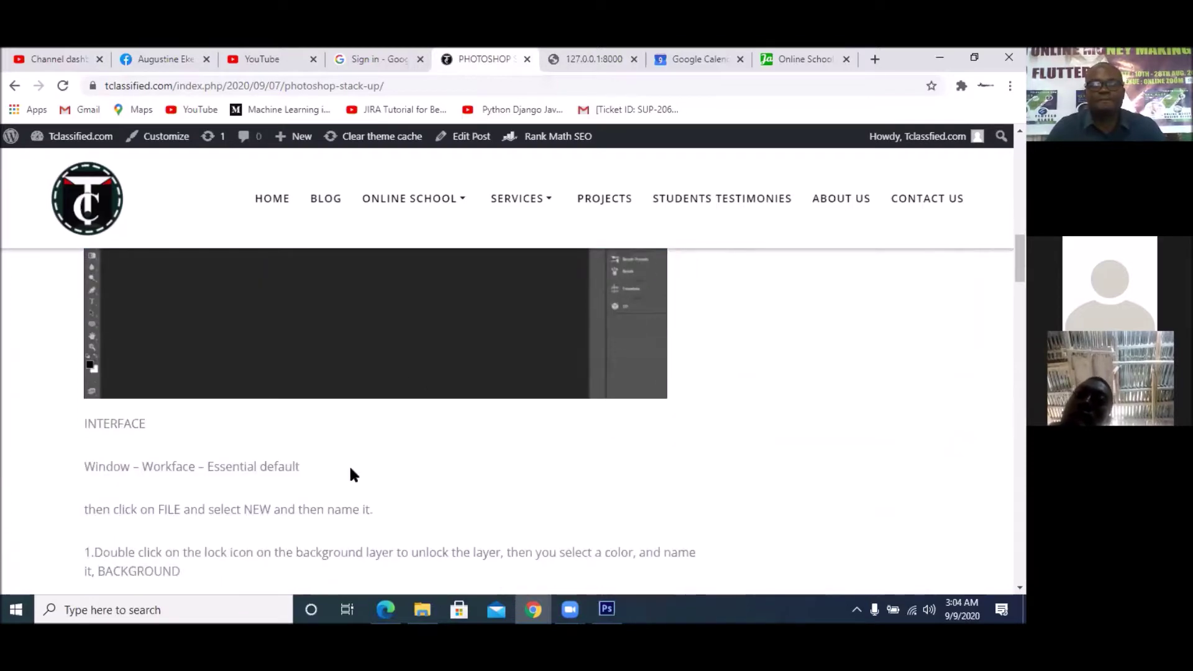
{"action": "scroll", "coordinate": [351, 474], "scroll_direction": "down", "scroll_amount": 4}
{"action": "scroll", "coordinate": [362, 416], "scroll_direction": "down", "scroll_amount": 20}
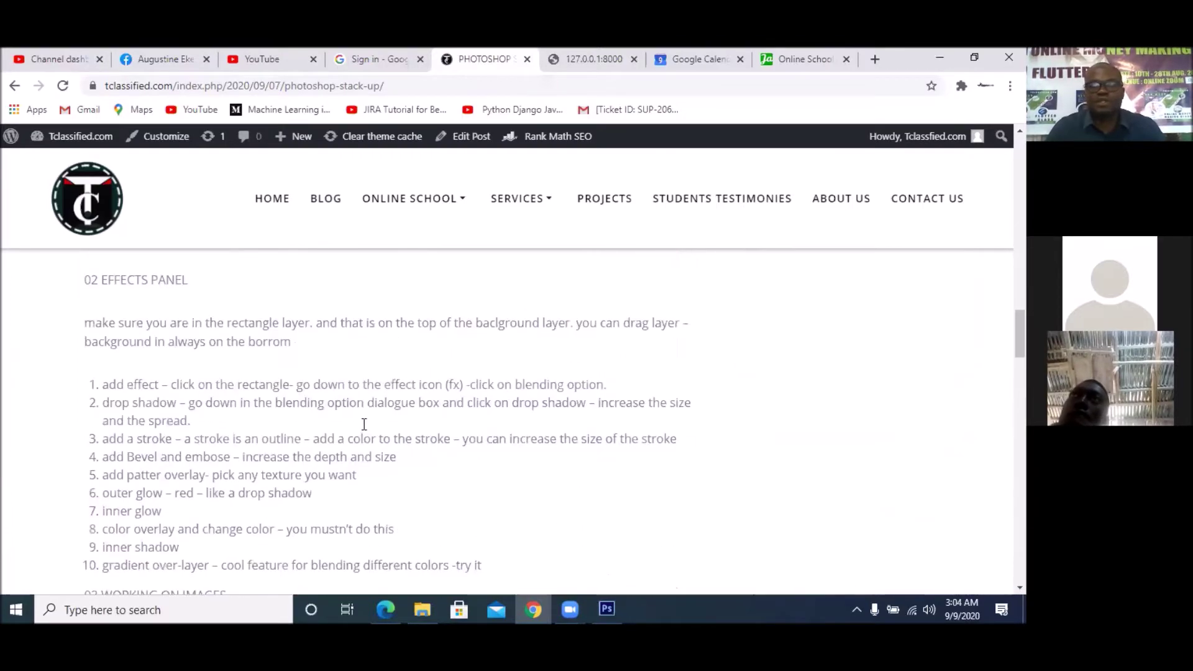
{"action": "scroll", "coordinate": [365, 425], "scroll_direction": "down", "scroll_amount": 15}
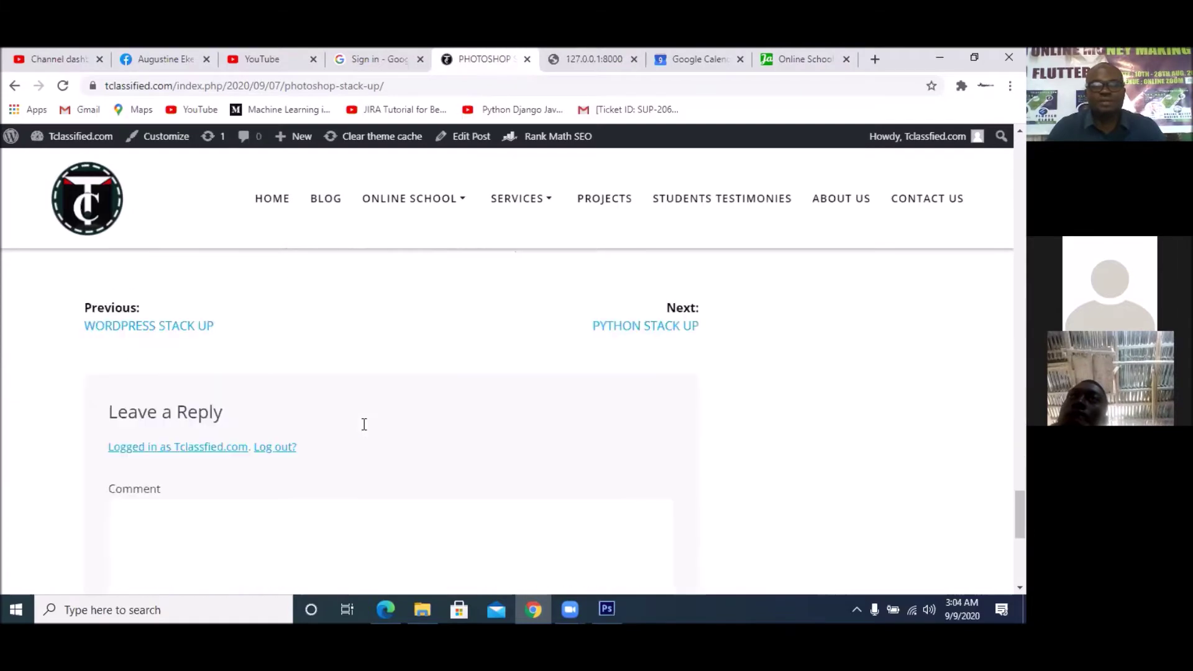
{"action": "scroll", "coordinate": [364, 425], "scroll_direction": "up", "scroll_amount": 4}
{"action": "scroll", "coordinate": [364, 424], "scroll_direction": "up", "scroll_amount": 1}
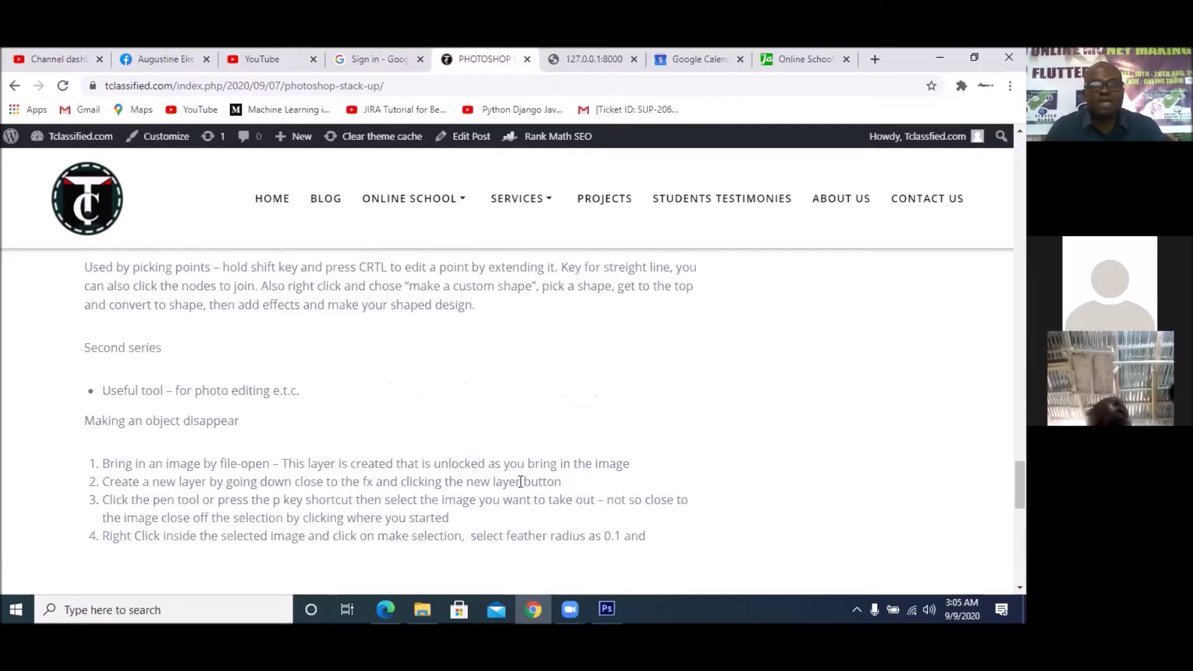
Switch back to Photoshop and open the group photo IMG_6932 from the STUDIO PIXS folder
{"action": "left_click", "coordinate": [594, 604]}
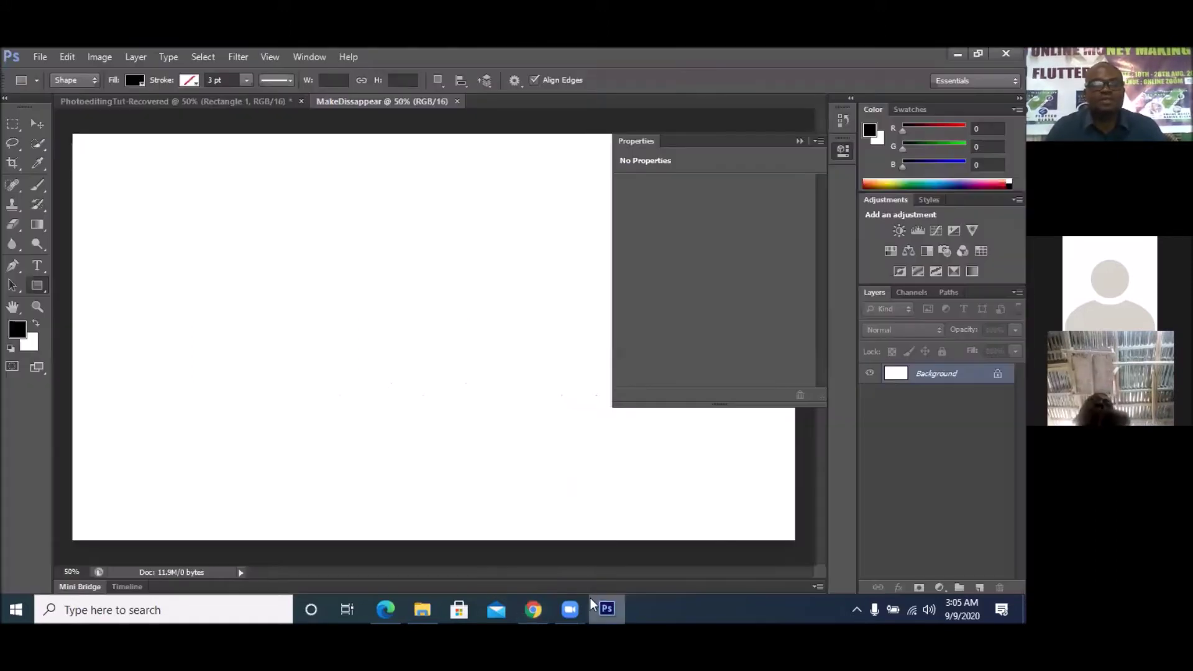
{"action": "left_click", "coordinate": [40, 60]}
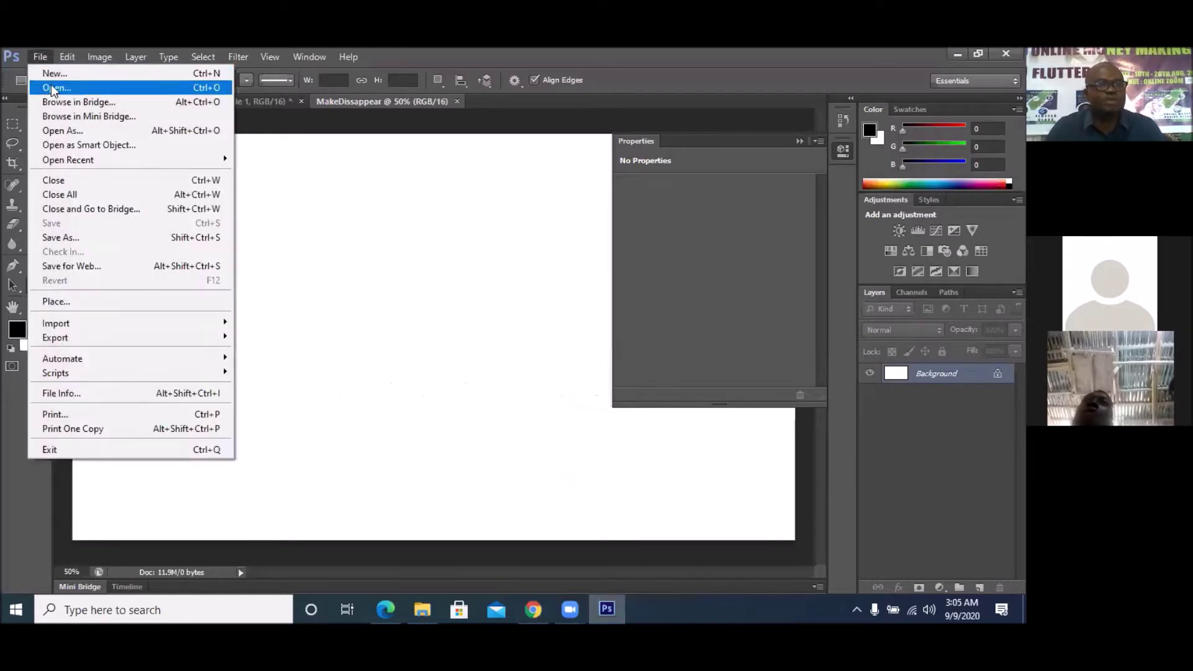
{"action": "left_click", "coordinate": [51, 87]}
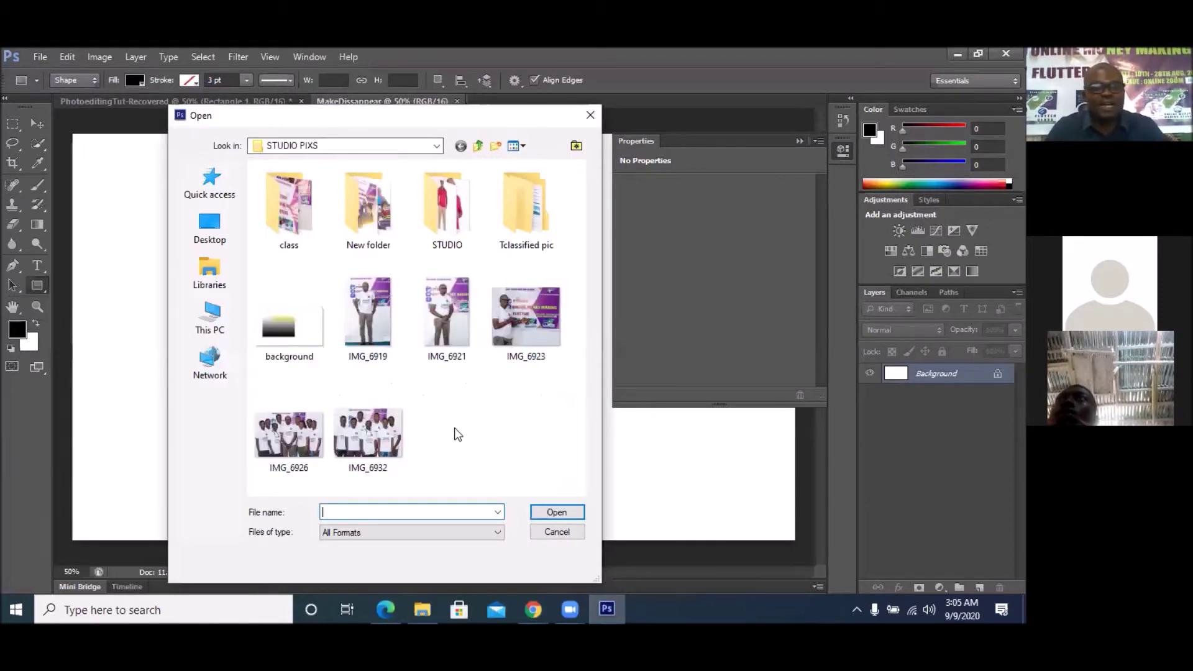
{"action": "left_click", "coordinate": [367, 446]}
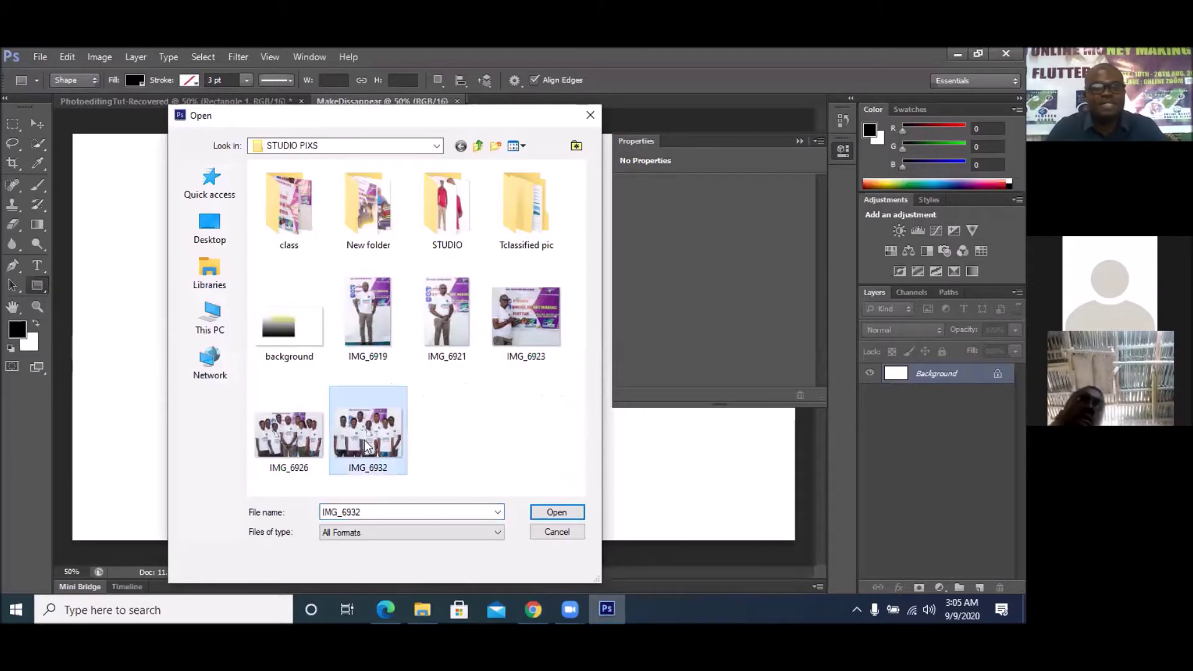
{"action": "left_click", "coordinate": [557, 513]}
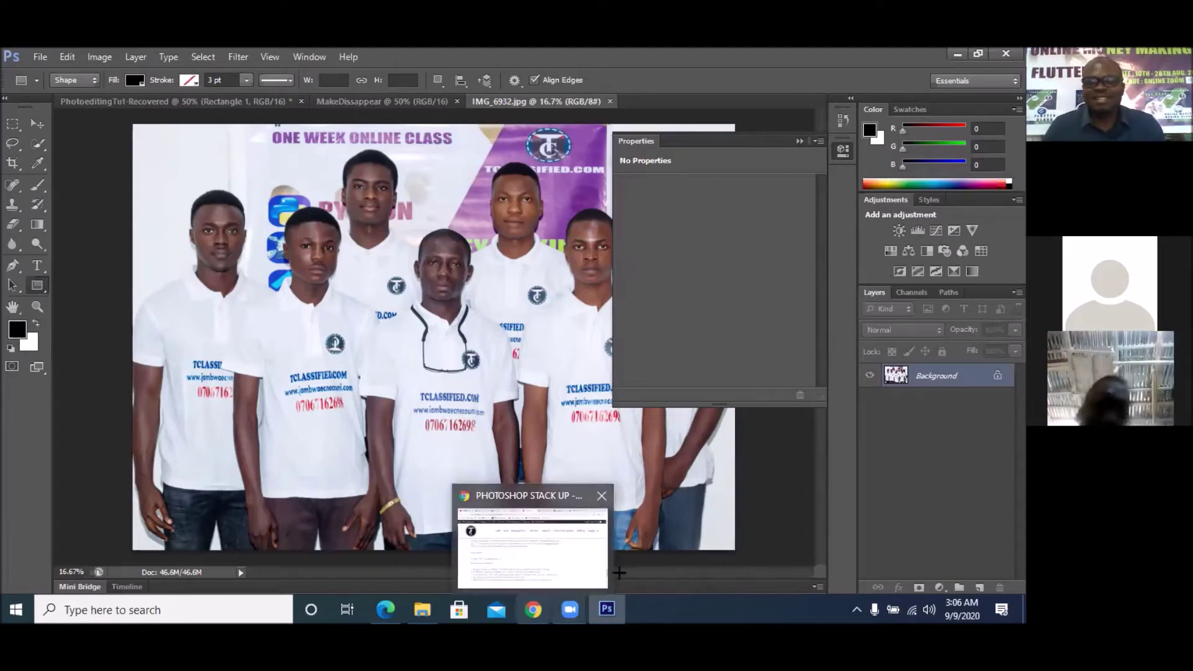
Recheck the article in Chrome, return to Photoshop and unlock the photo's background as a layer named Background with a Red colour label
{"action": "left_click", "coordinate": [532, 610]}
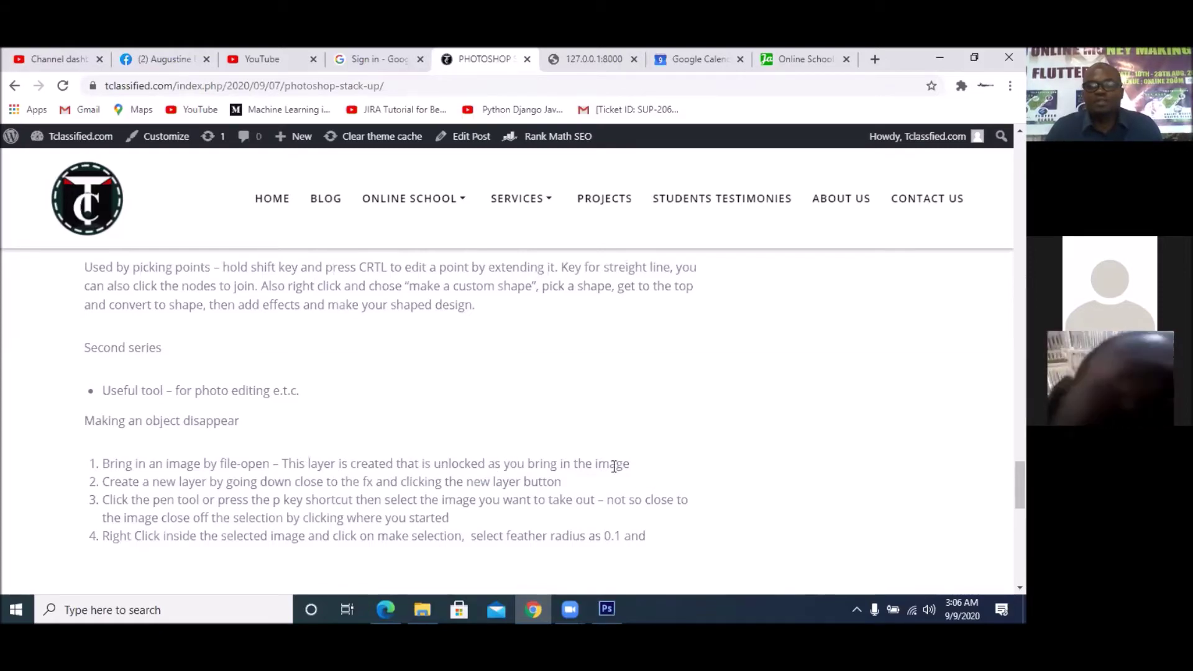
{"action": "left_click", "coordinate": [607, 609]}
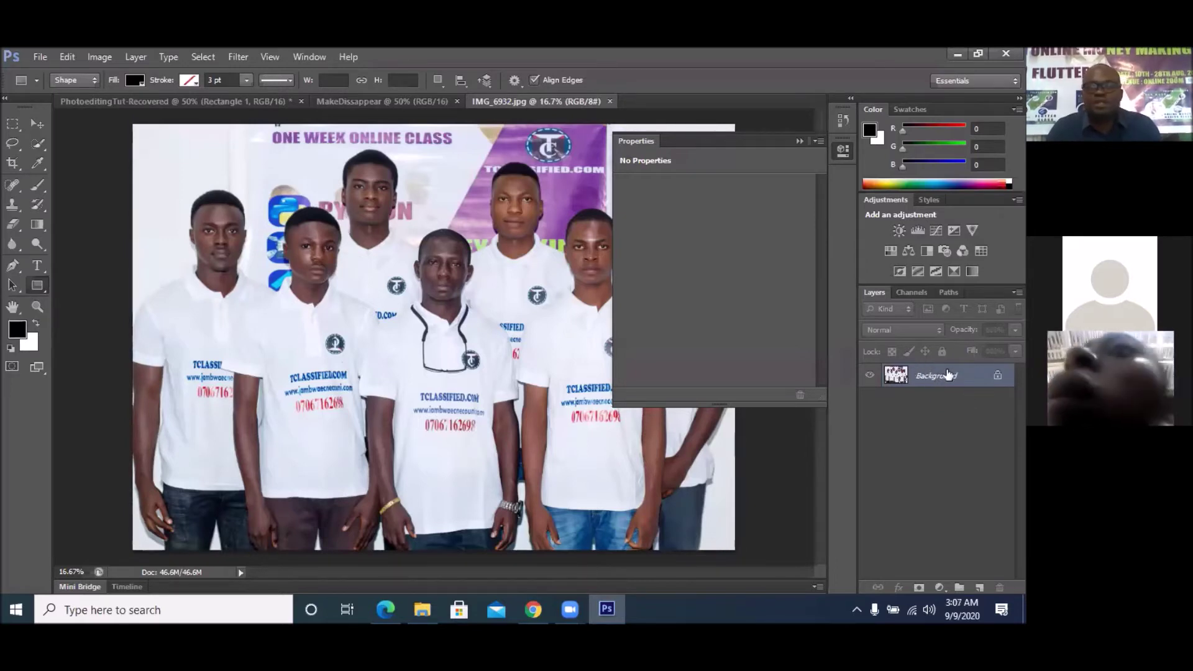
{"action": "double_click", "coordinate": [998, 377]}
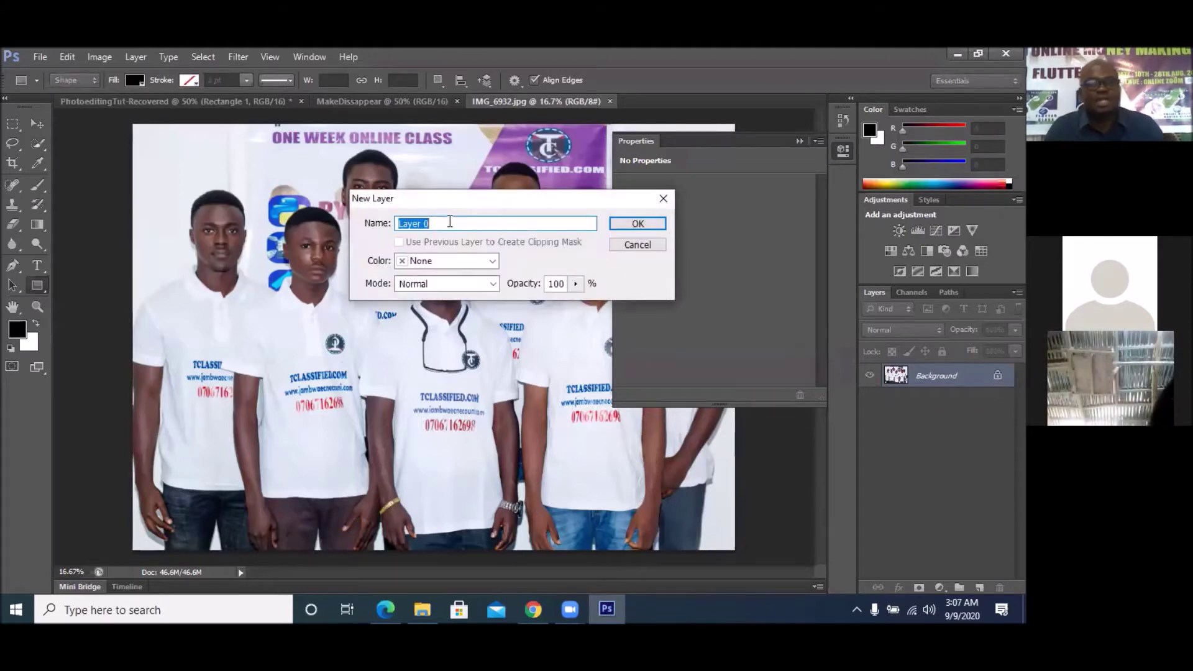
{"action": "type", "text": "Back"}
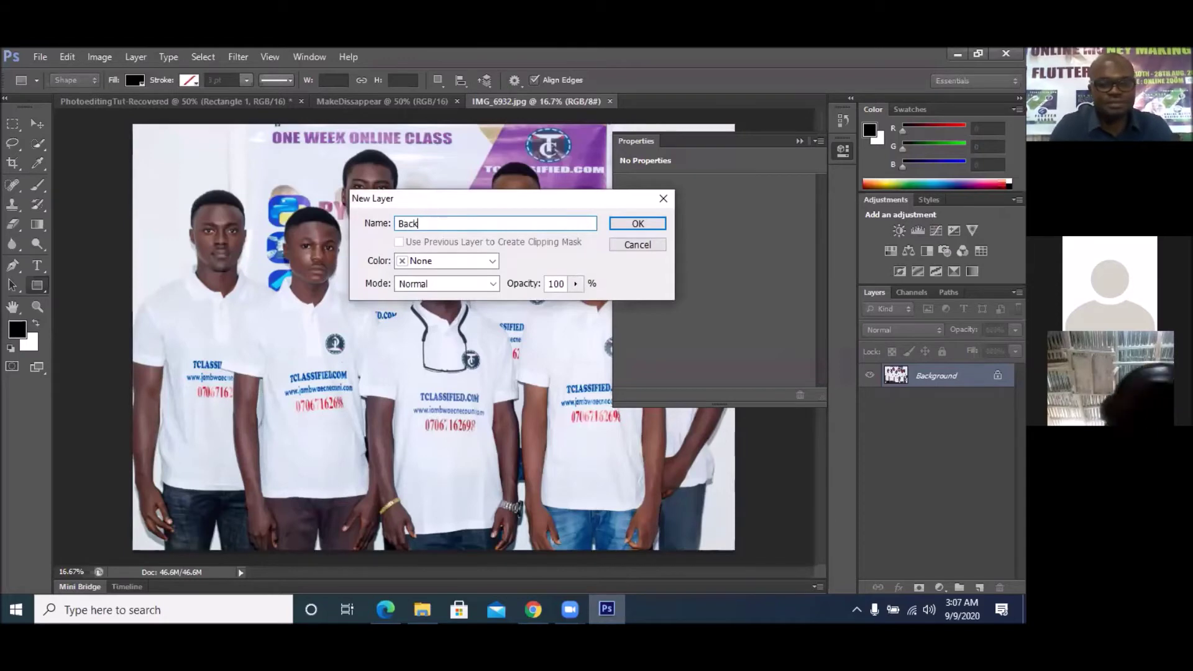
{"action": "type", "text": "ground"}
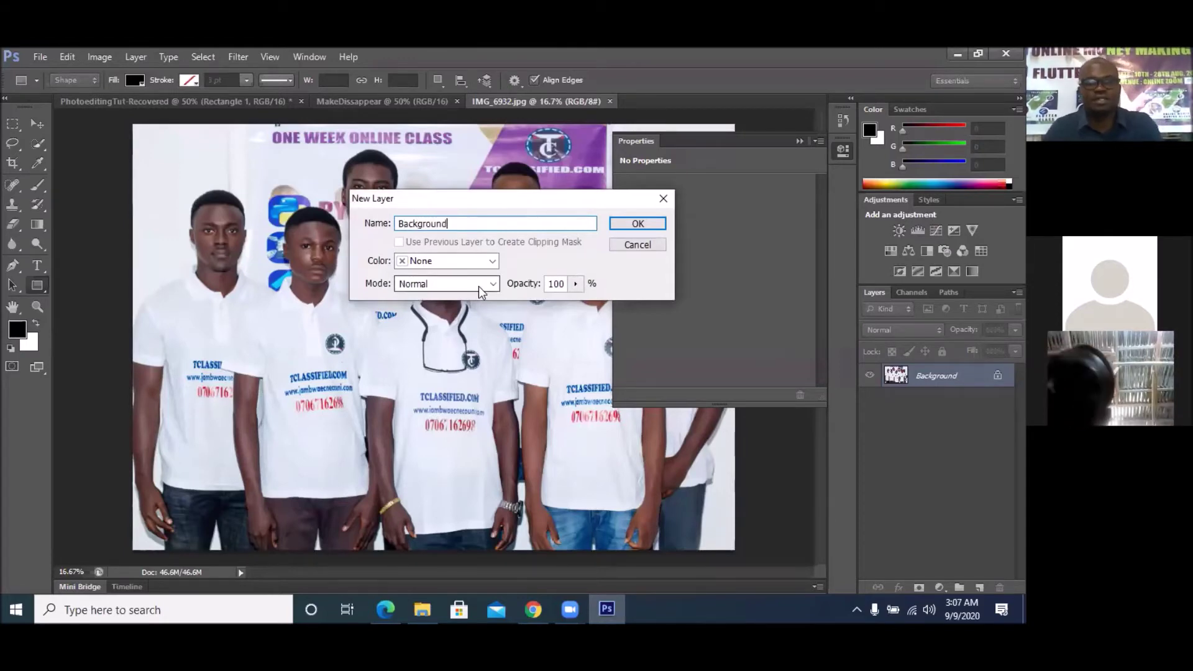
{"action": "left_click", "coordinate": [488, 262]}
{"action": "left_click", "coordinate": [446, 301]}
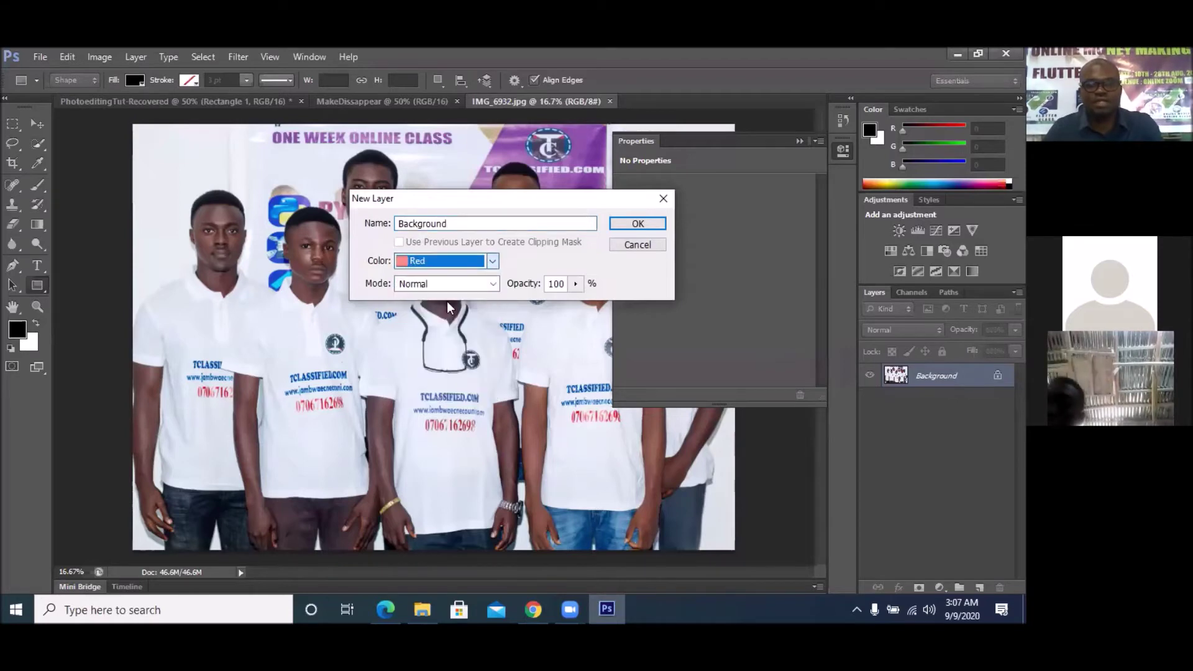
{"action": "left_click", "coordinate": [626, 225]}
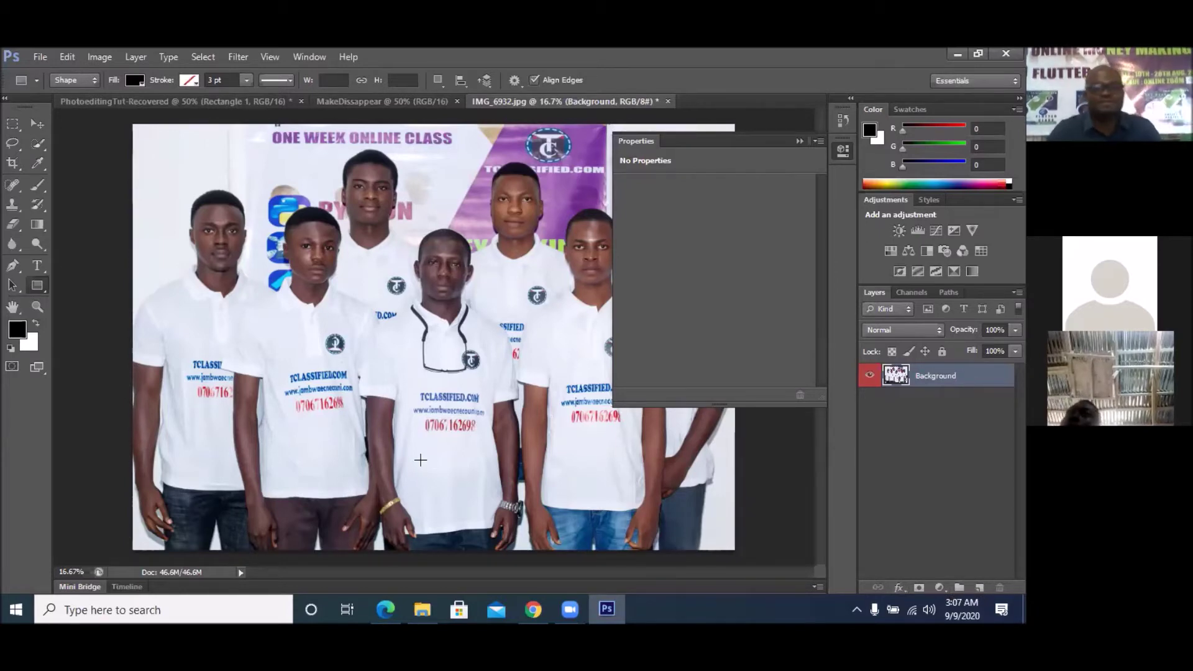
Review the new-layer instruction in Chrome, return to Photoshop and add a new empty layer above the Background layer
{"action": "mouse_move", "coordinate": [532, 607]}
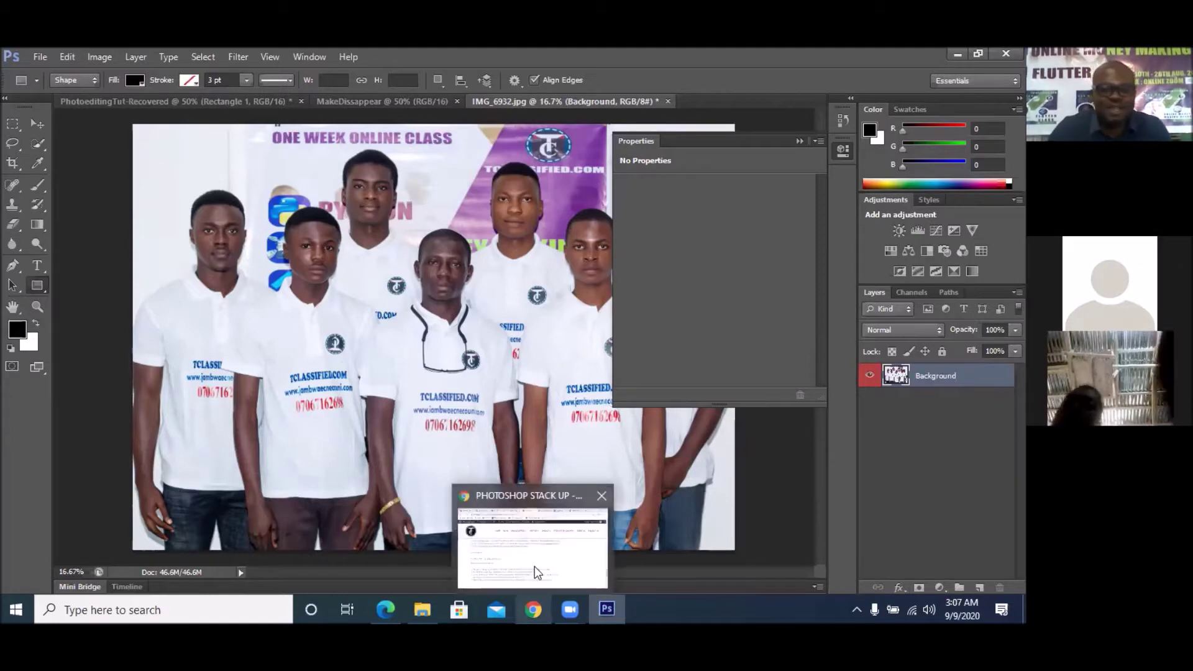
{"action": "left_click", "coordinate": [535, 566]}
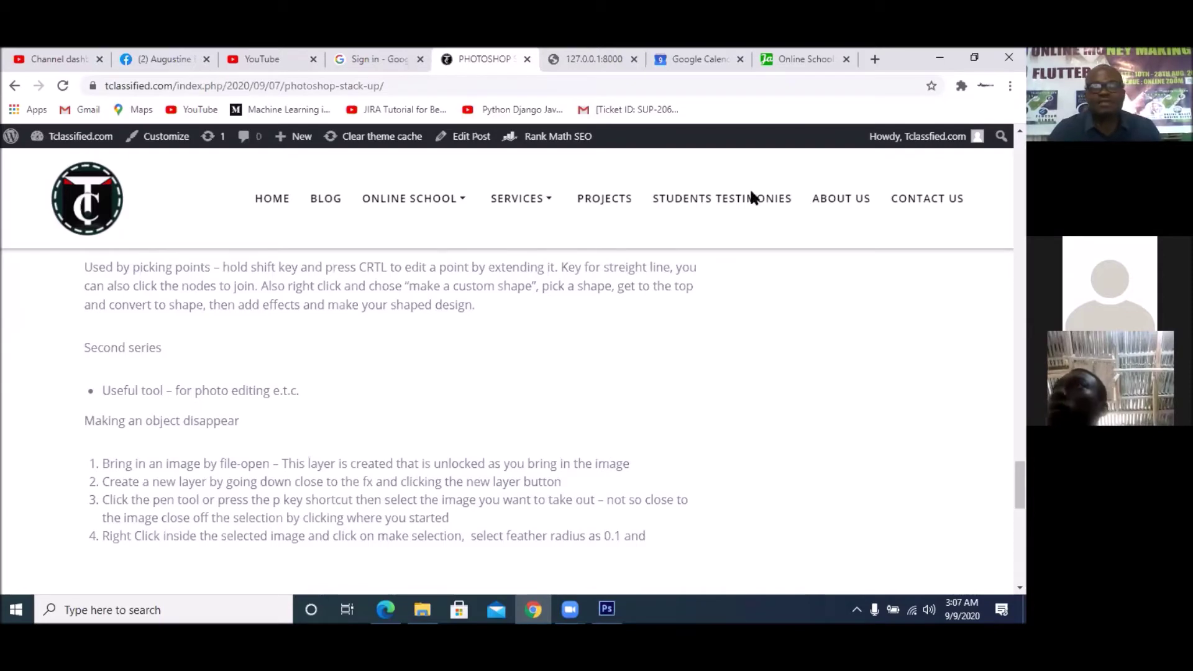
{"action": "left_click", "coordinate": [606, 609]}
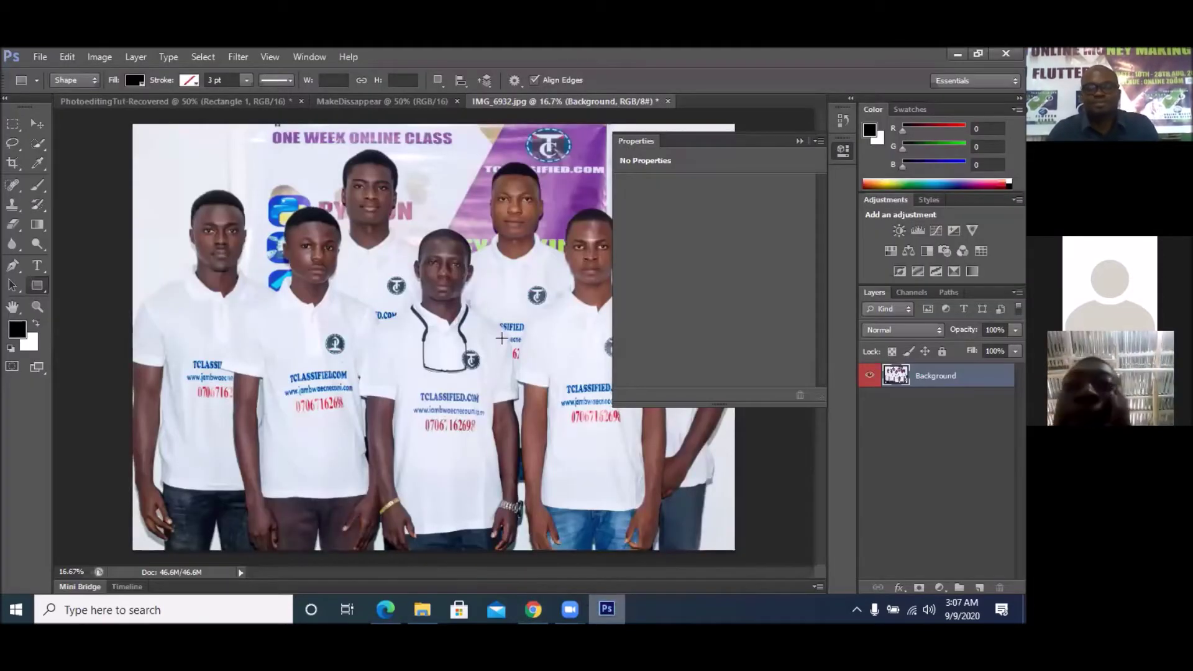
{"action": "left_click_drag", "start_coordinate": [938, 378], "coordinate": [982, 592]}
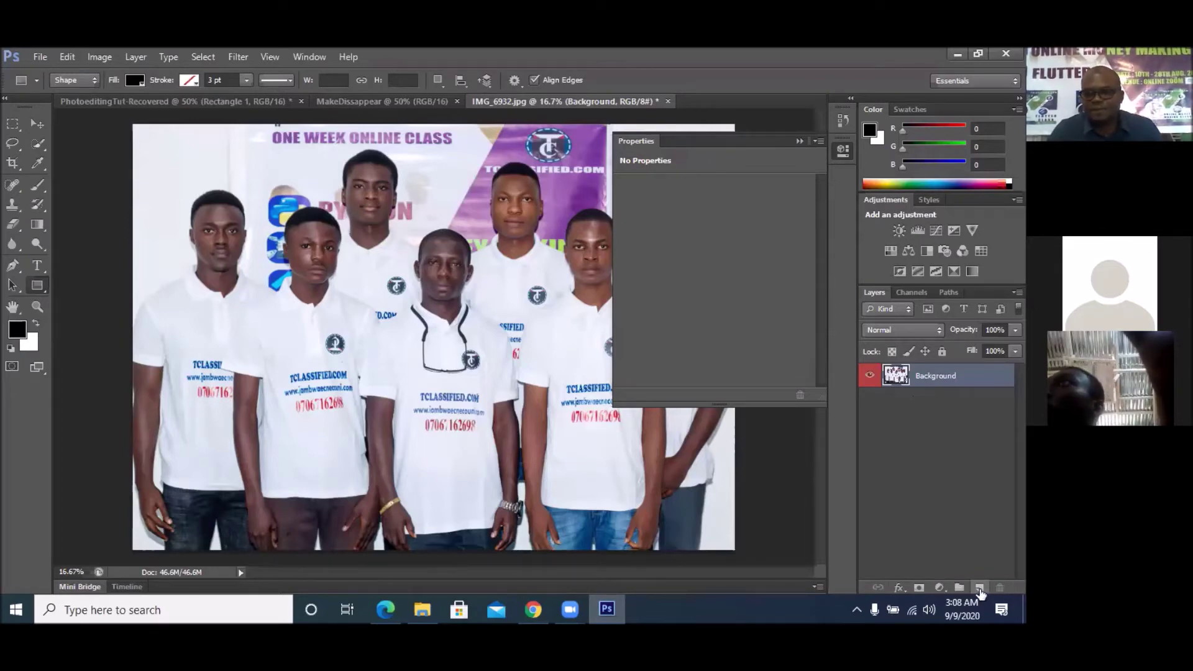
{"action": "left_click", "coordinate": [980, 588]}
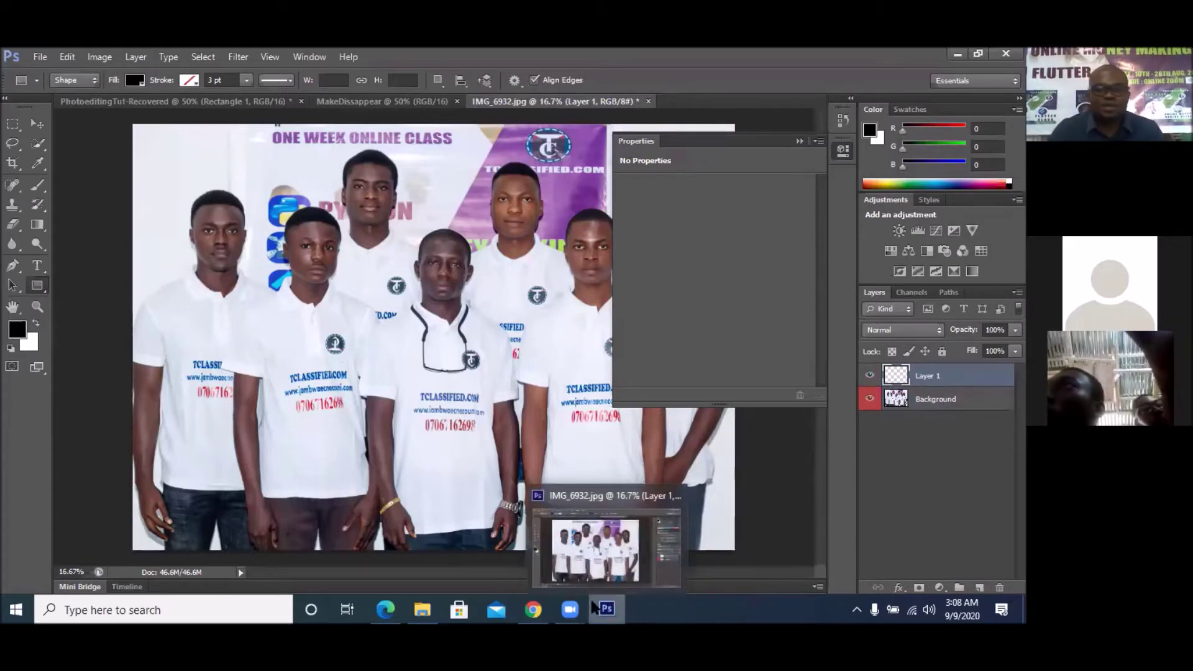
Review the pen tool and make-selection instructions of the article in Chrome and return to Photoshop
{"action": "mouse_move", "coordinate": [547, 597]}
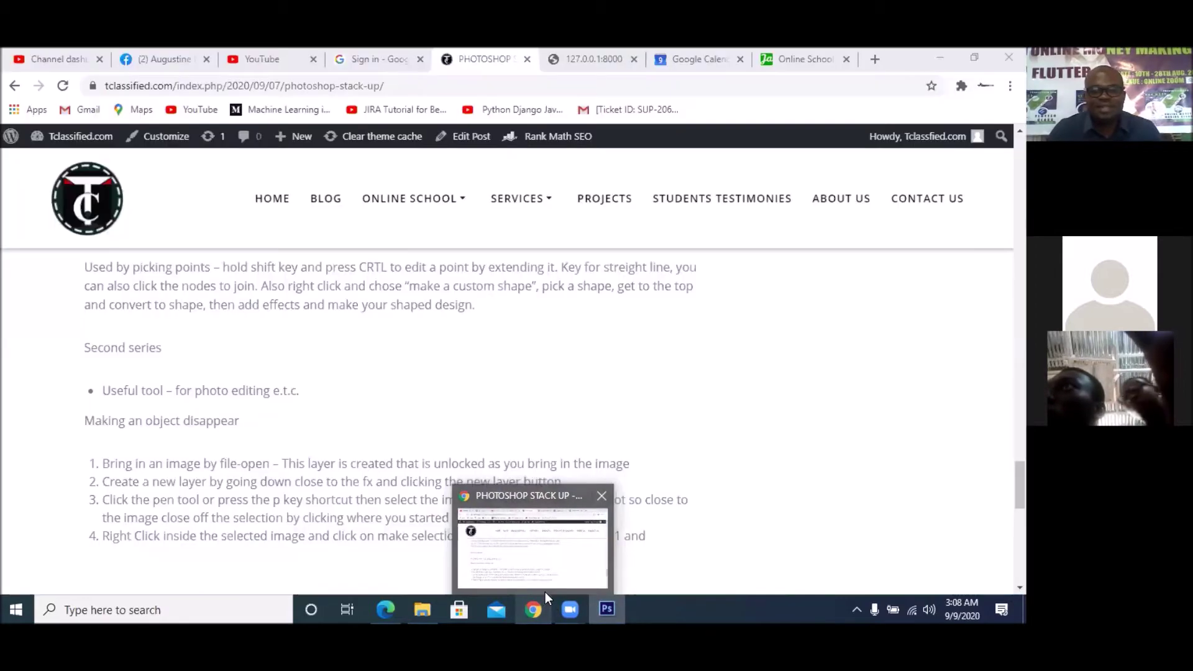
{"action": "left_click", "coordinate": [563, 558]}
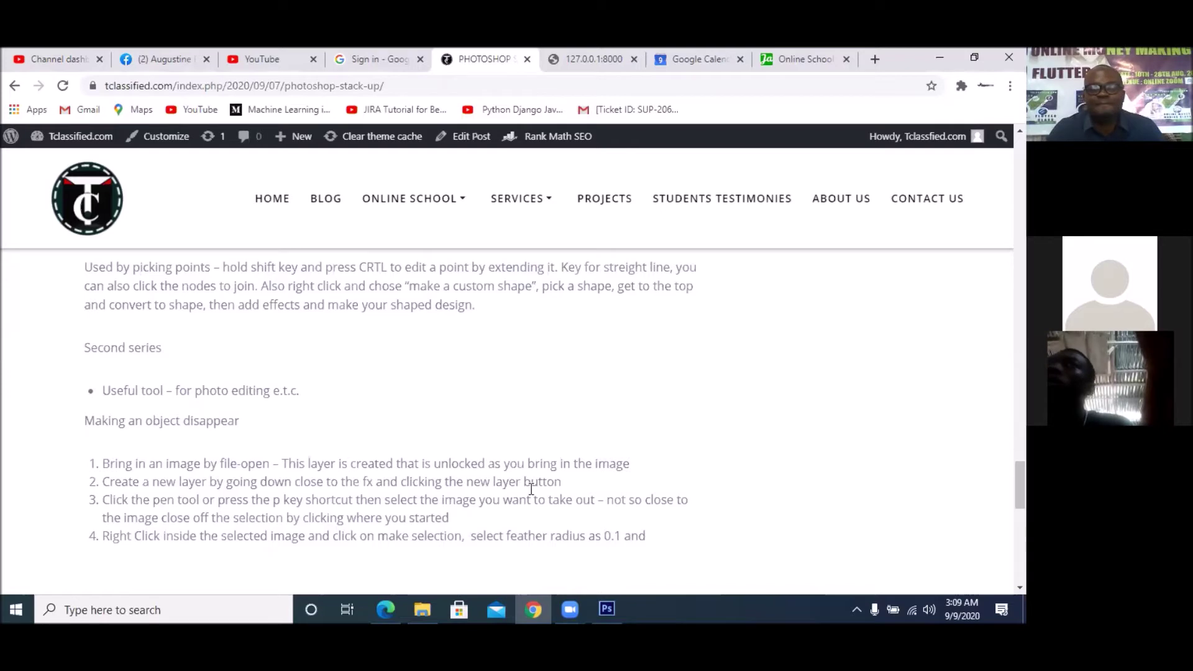
{"action": "left_click", "coordinate": [607, 609]}
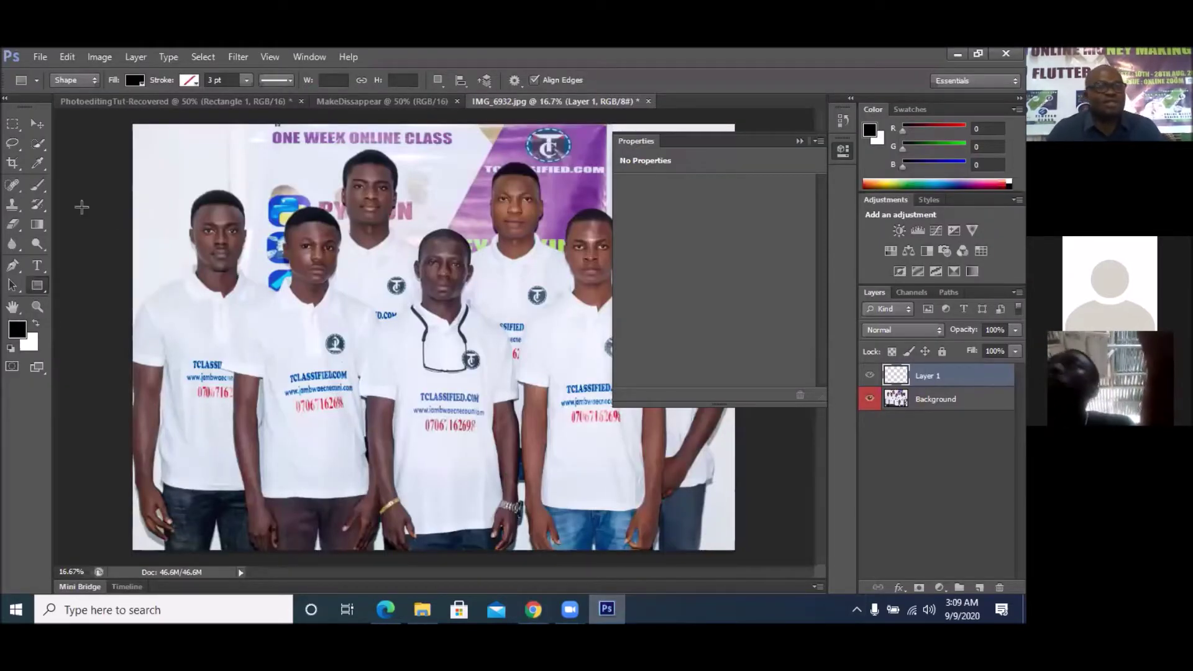
Trace a closed Pen path loosely around the leftmost man, over his head, down beside his neighbour and back up along the photo's edge
{"action": "left_click", "coordinate": [13, 266]}
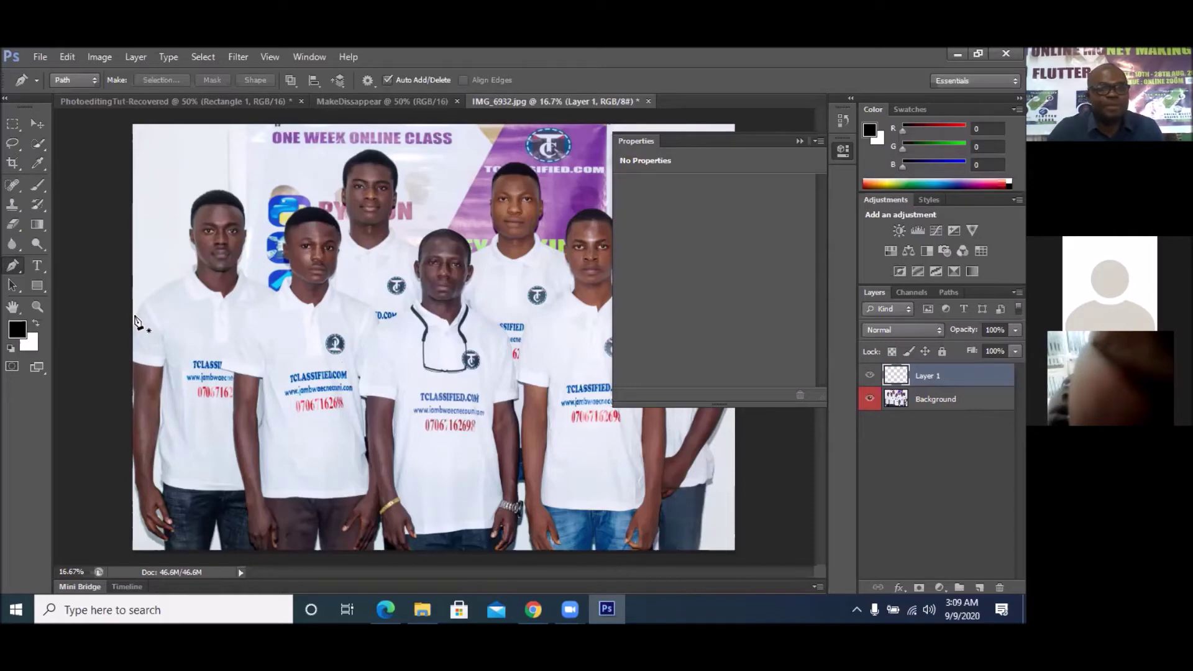
{"action": "left_click", "coordinate": [135, 306]}
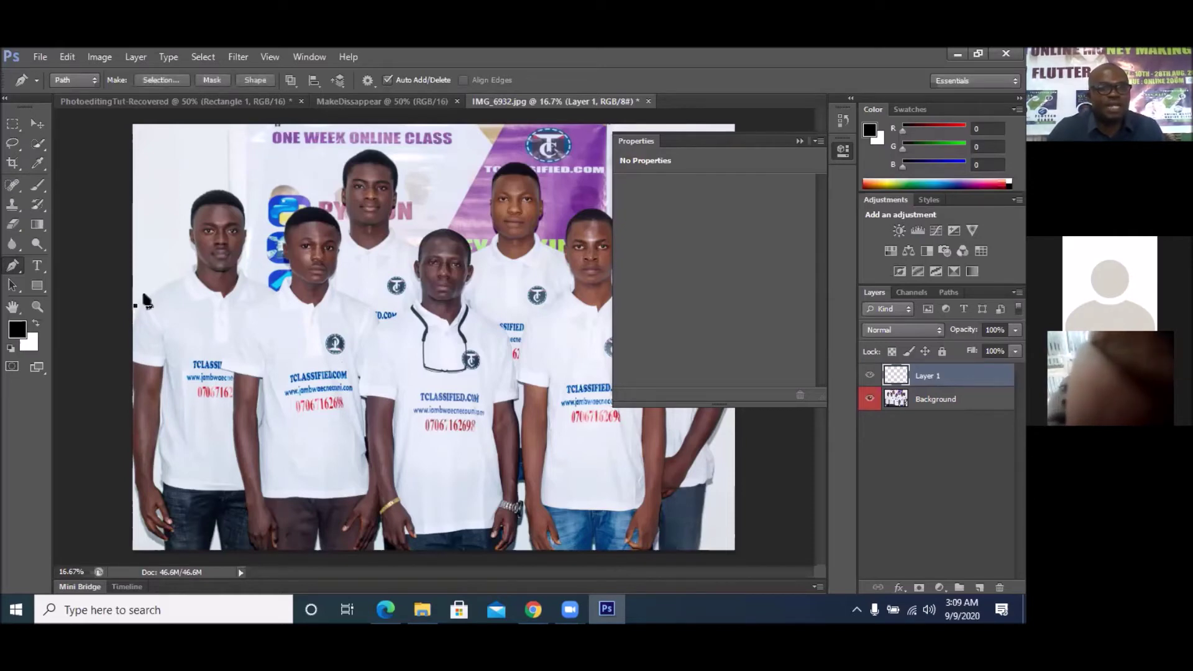
{"action": "left_click", "coordinate": [155, 281]}
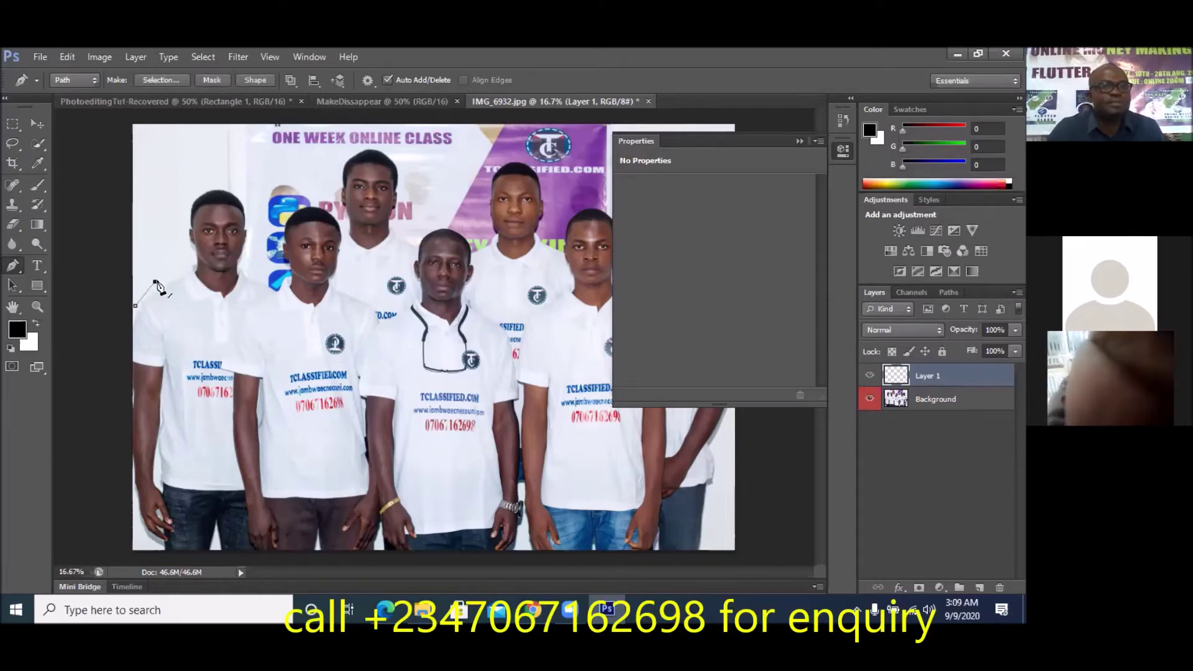
{"action": "left_click", "coordinate": [188, 264]}
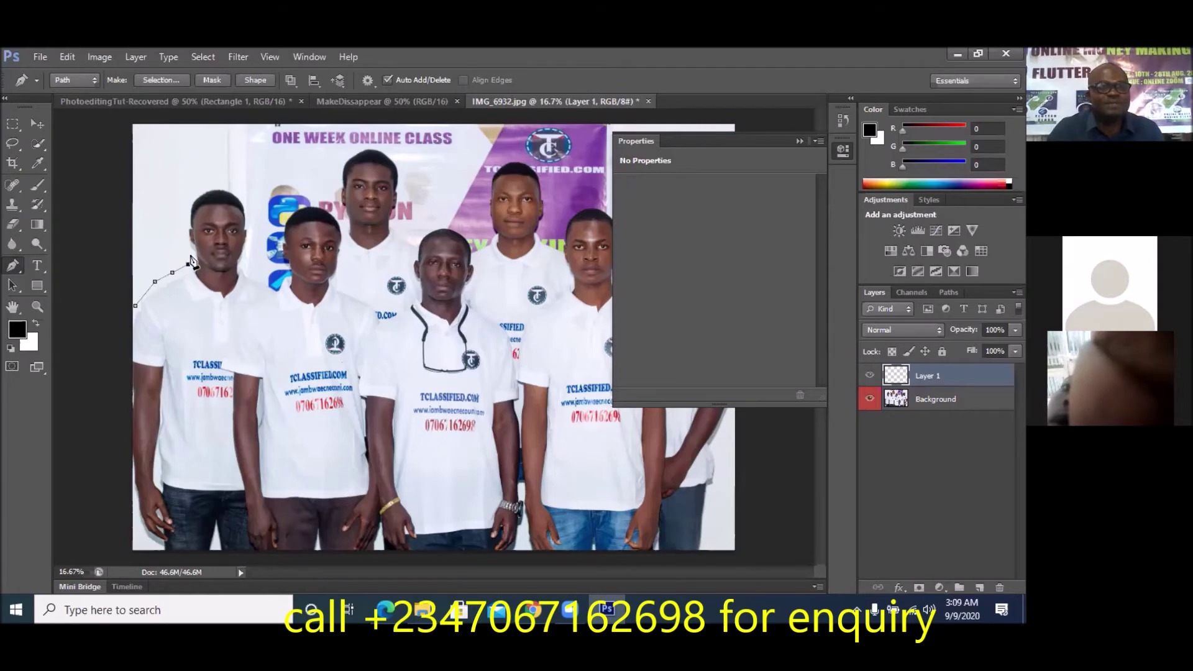
{"action": "left_click", "coordinate": [190, 254]}
{"action": "left_click", "coordinate": [182, 231]}
{"action": "left_click", "coordinate": [184, 214]}
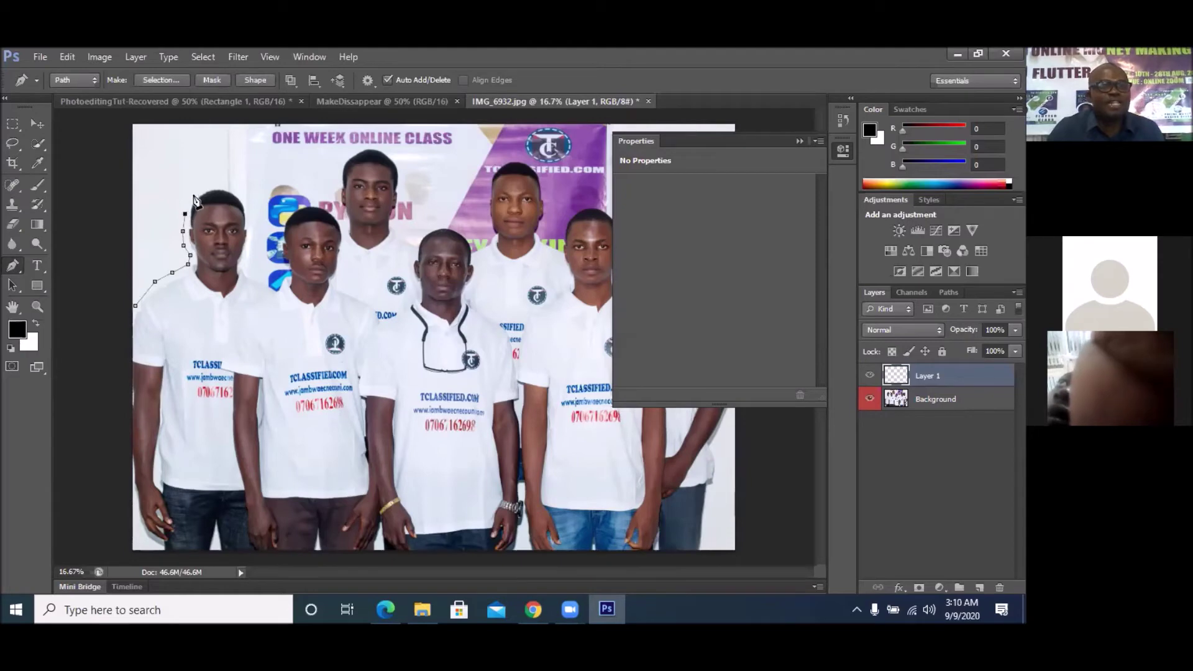
{"action": "left_click", "coordinate": [206, 188]}
{"action": "left_click", "coordinate": [218, 186]}
{"action": "left_click", "coordinate": [234, 188]}
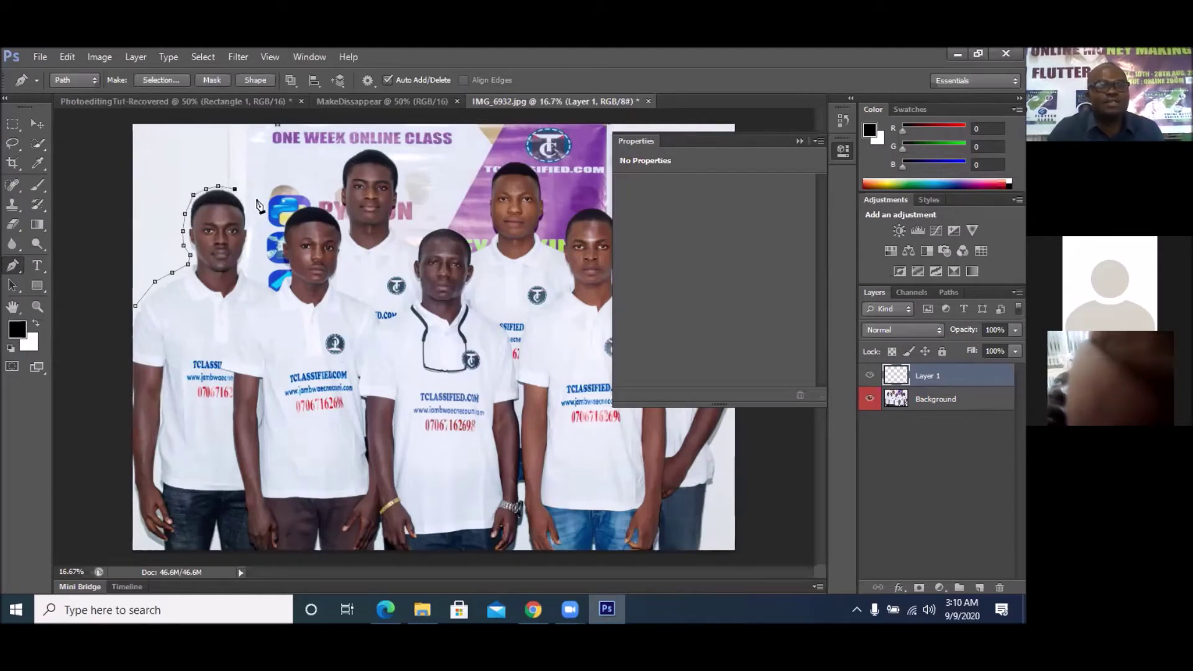
{"action": "left_click", "coordinate": [245, 202]}
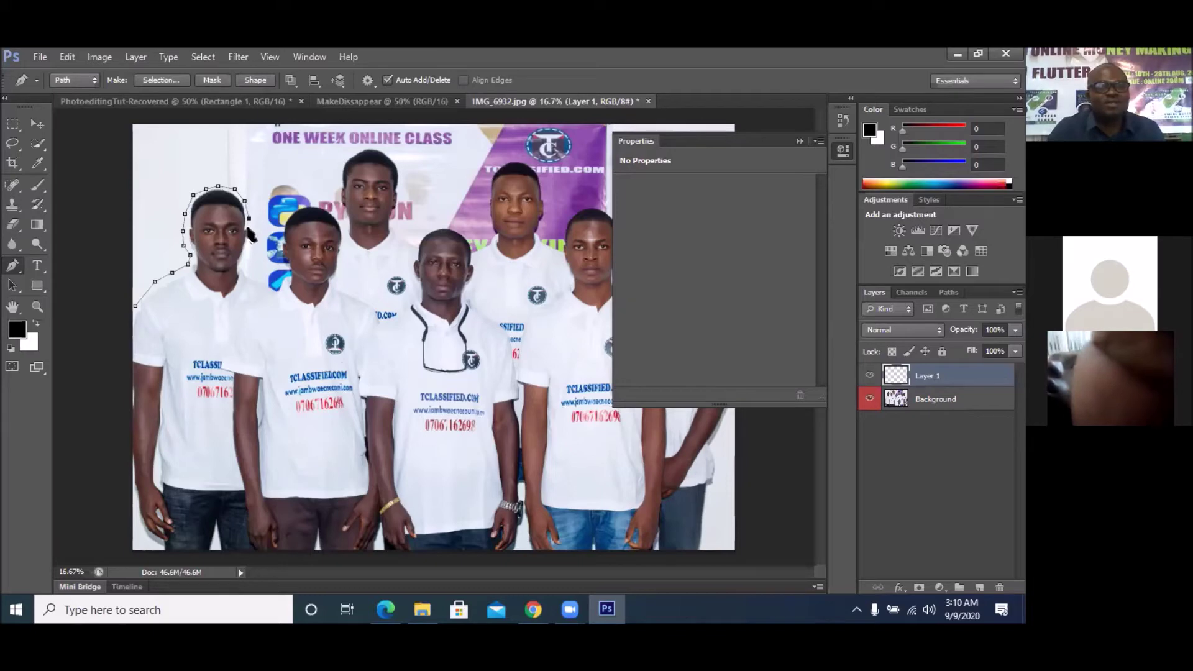
{"action": "left_click", "coordinate": [253, 274]}
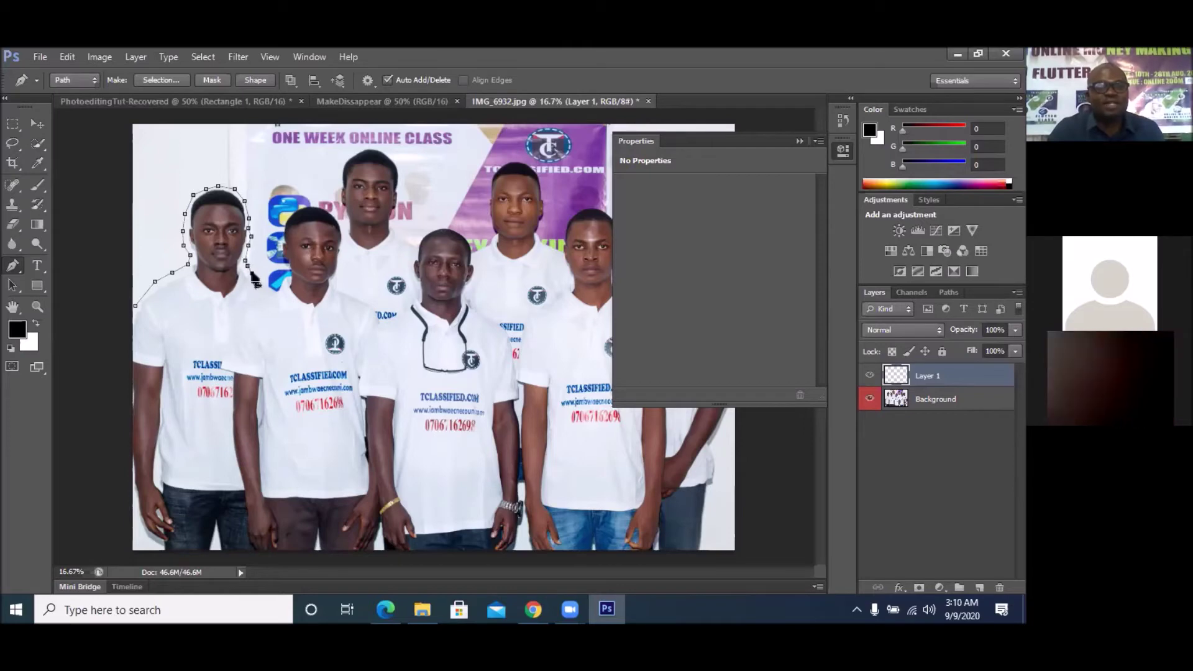
{"action": "left_click", "coordinate": [261, 276]}
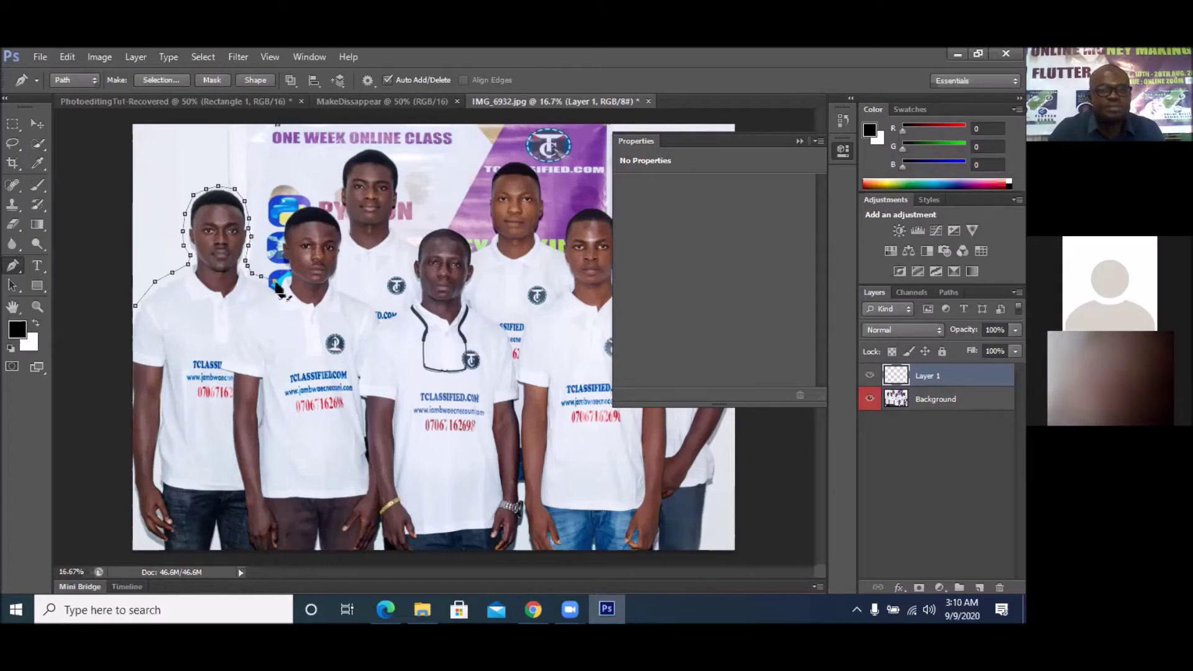
{"action": "left_click", "coordinate": [269, 288]}
{"action": "left_click", "coordinate": [255, 295]}
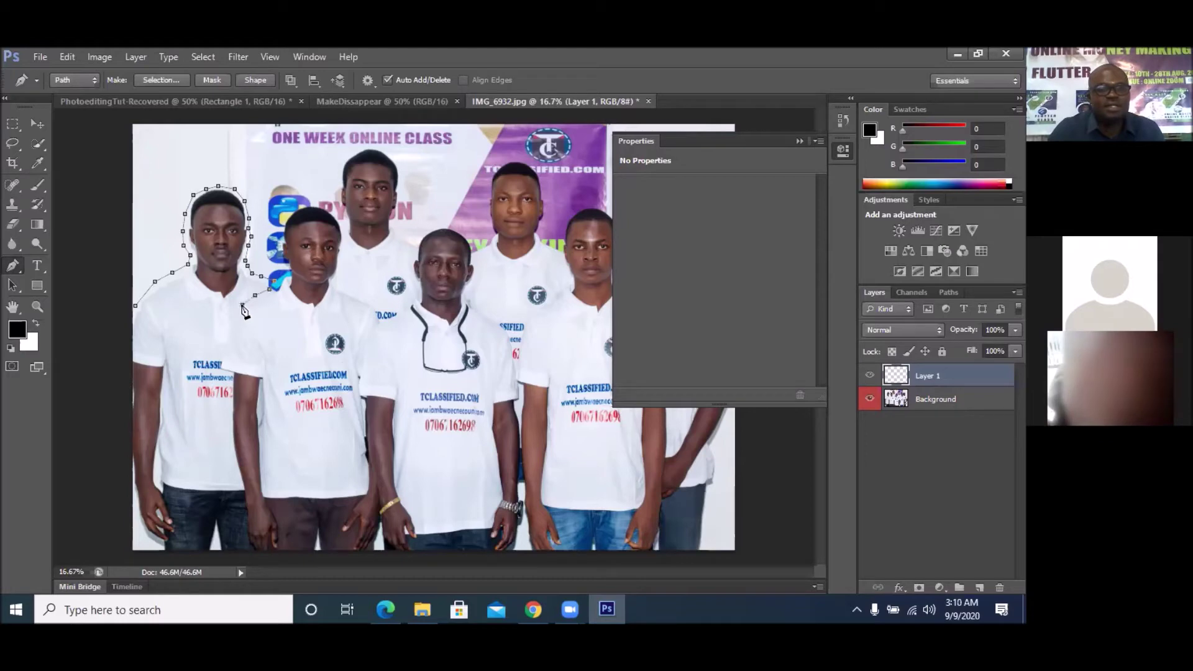
{"action": "left_click", "coordinate": [243, 305]}
{"action": "left_click", "coordinate": [235, 316]}
{"action": "left_click", "coordinate": [224, 333]}
{"action": "left_click", "coordinate": [223, 350]}
{"action": "left_click", "coordinate": [220, 370]}
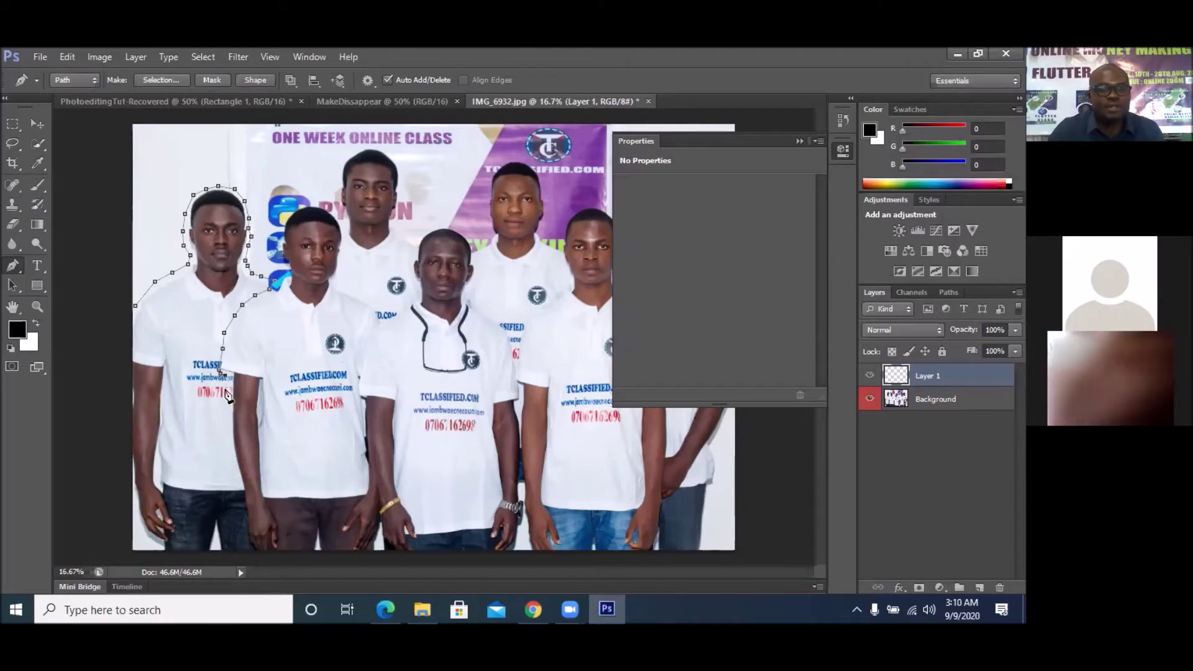
{"action": "left_click", "coordinate": [224, 418]}
{"action": "left_click", "coordinate": [230, 438]}
{"action": "left_click", "coordinate": [231, 452]}
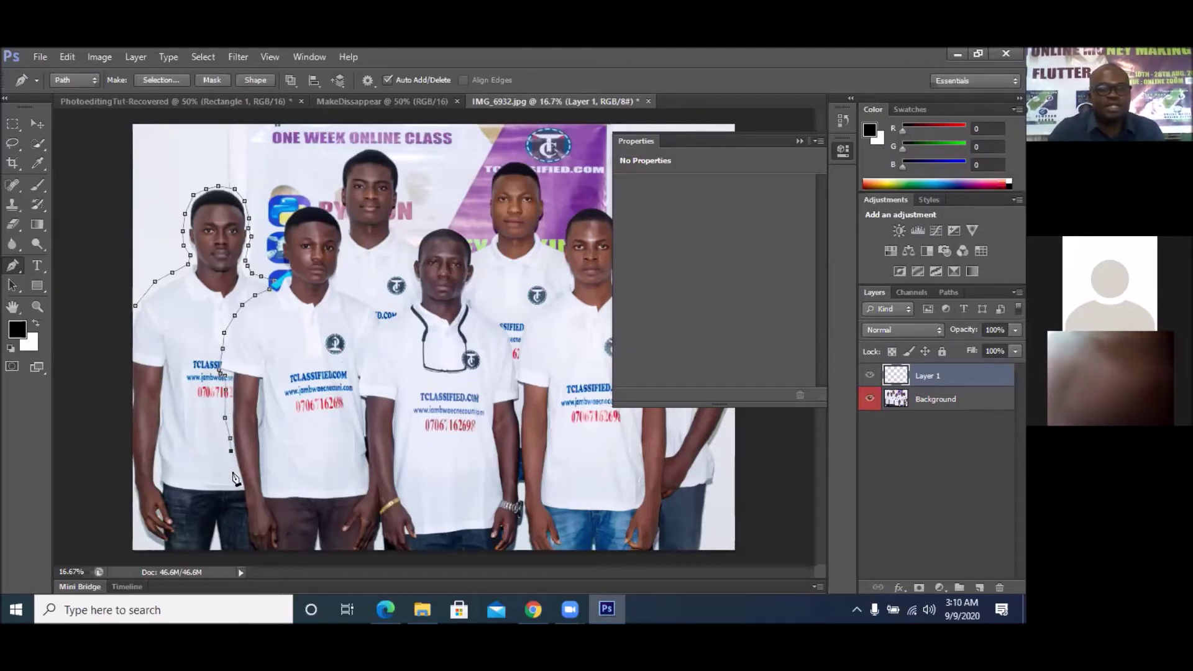
{"action": "left_click", "coordinate": [233, 470]}
{"action": "left_click", "coordinate": [235, 483]}
{"action": "left_click", "coordinate": [241, 495]}
{"action": "left_click", "coordinate": [243, 510]}
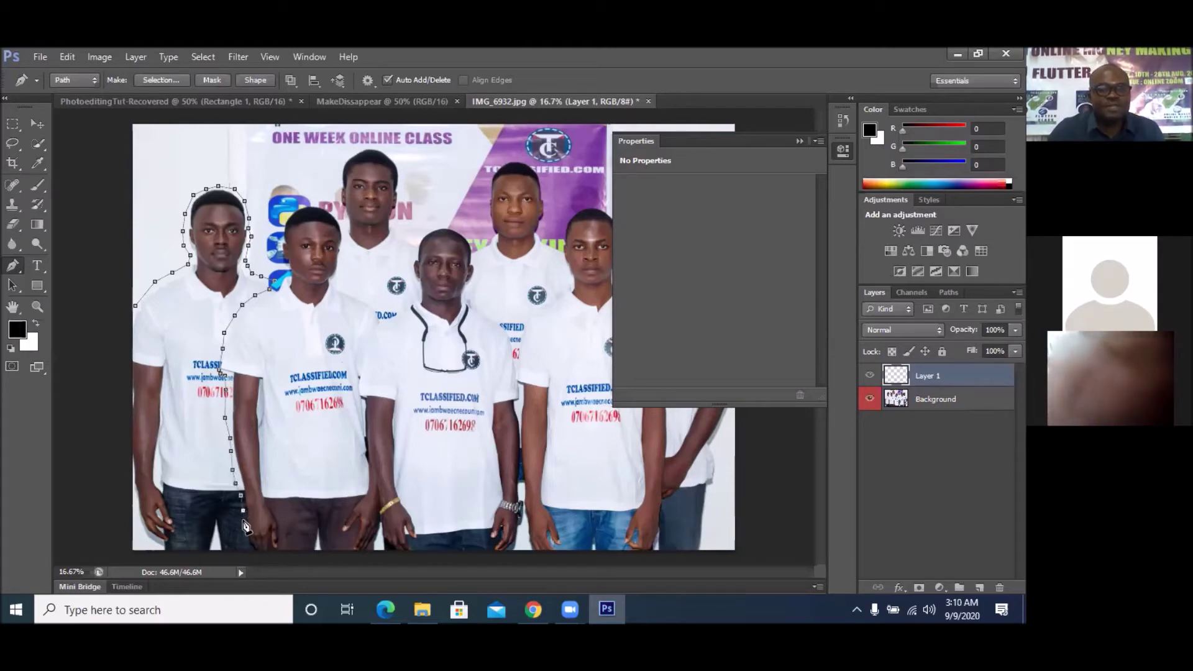
{"action": "left_click", "coordinate": [243, 528]}
{"action": "left_click", "coordinate": [232, 549]}
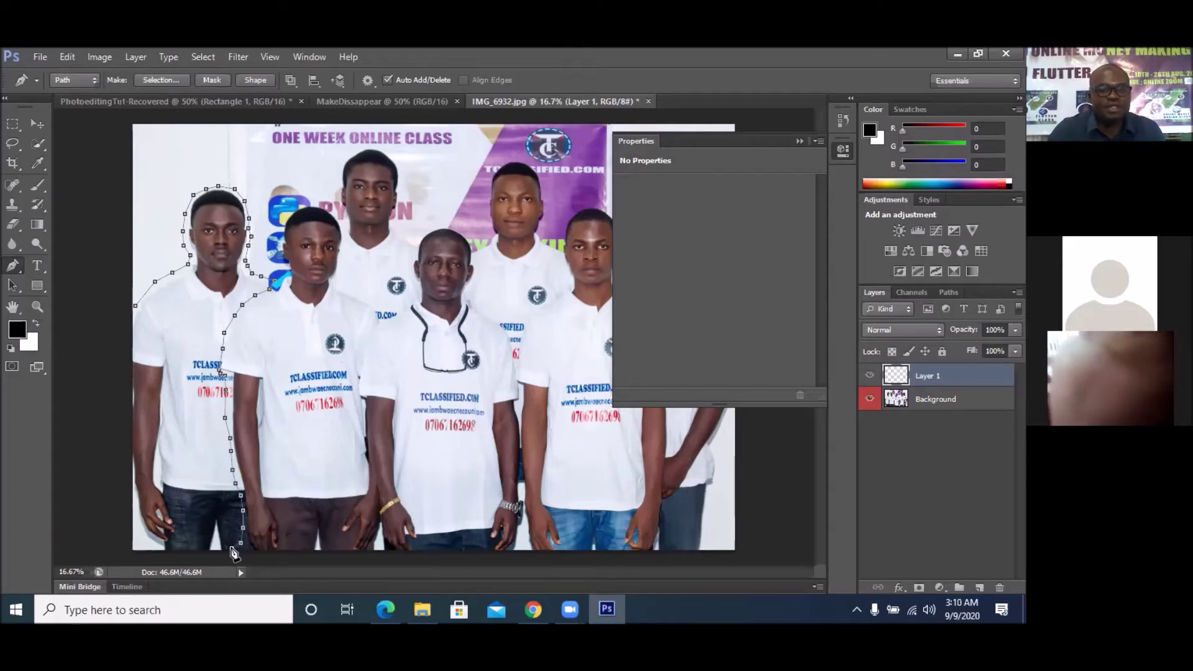
{"action": "left_click", "coordinate": [199, 551]}
{"action": "left_click", "coordinate": [187, 551]}
{"action": "left_click", "coordinate": [168, 550]}
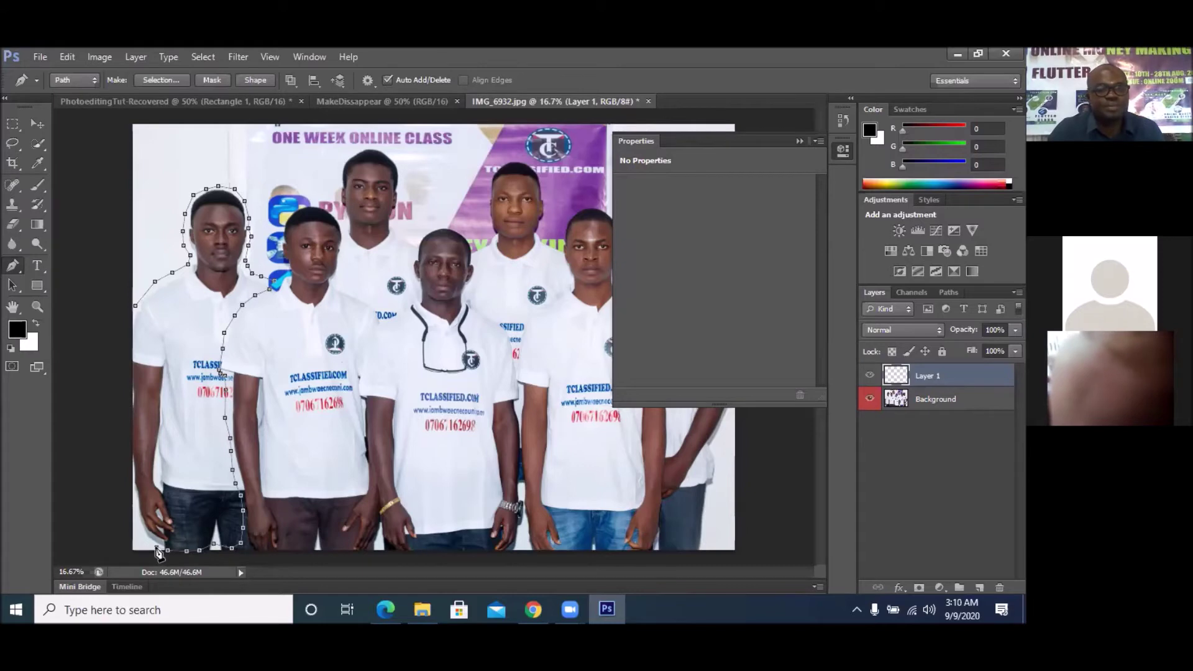
{"action": "left_click", "coordinate": [136, 511]}
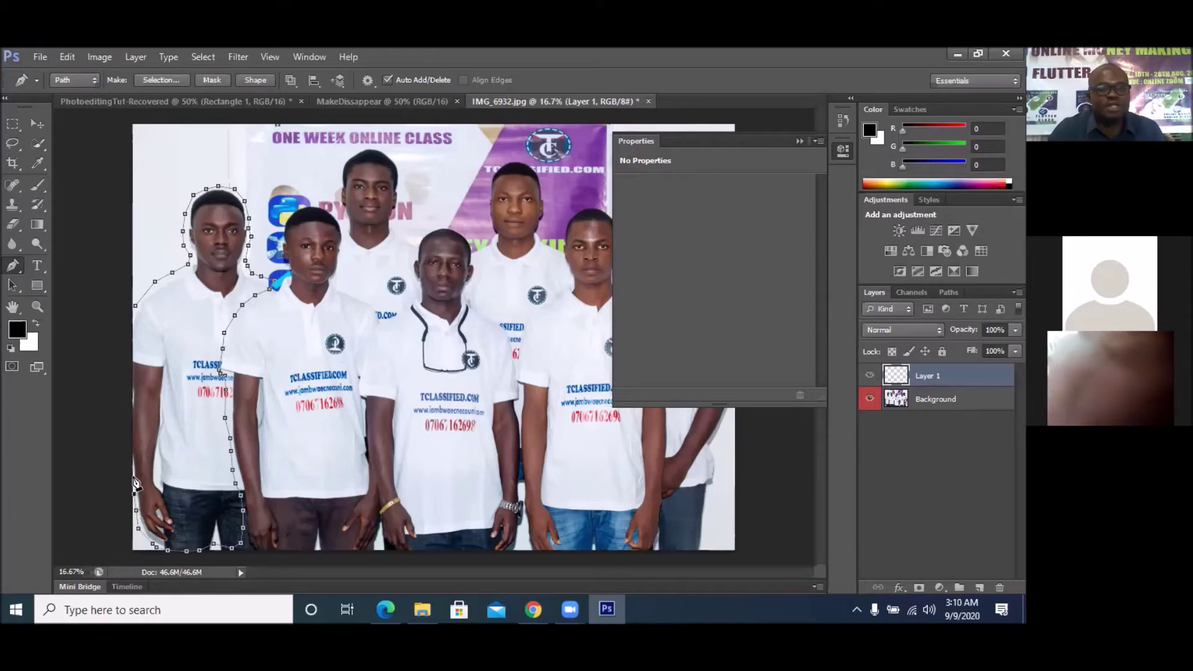
{"action": "left_click", "coordinate": [134, 478]}
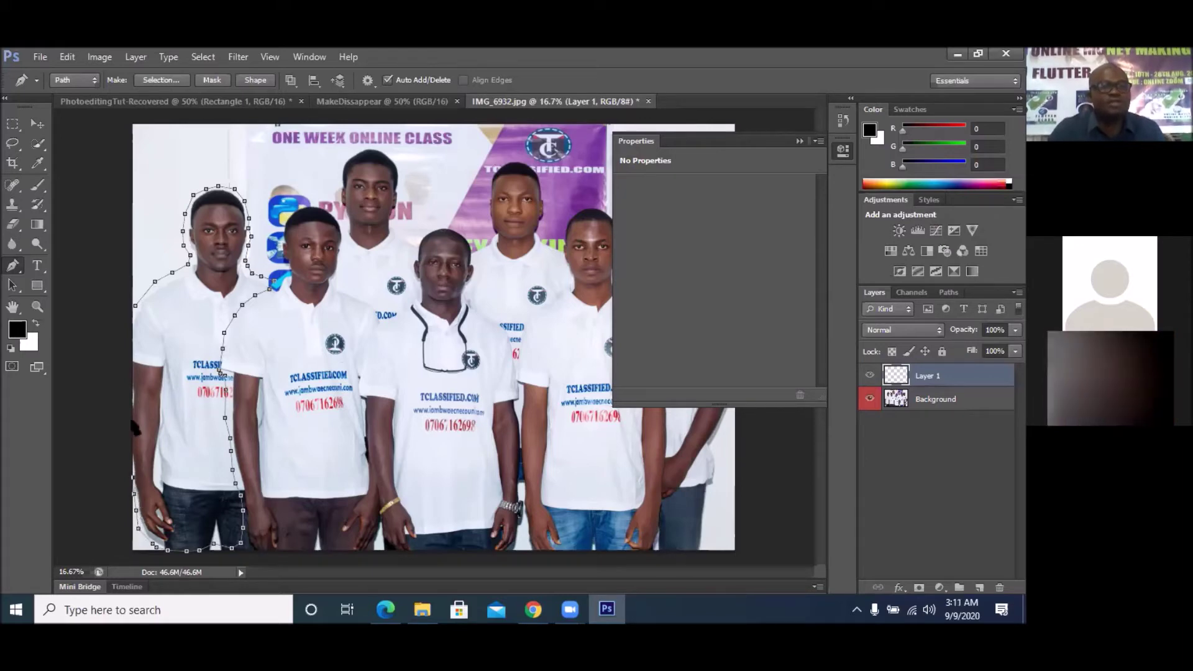
{"action": "left_click", "coordinate": [134, 408]}
{"action": "left_click", "coordinate": [131, 341]}
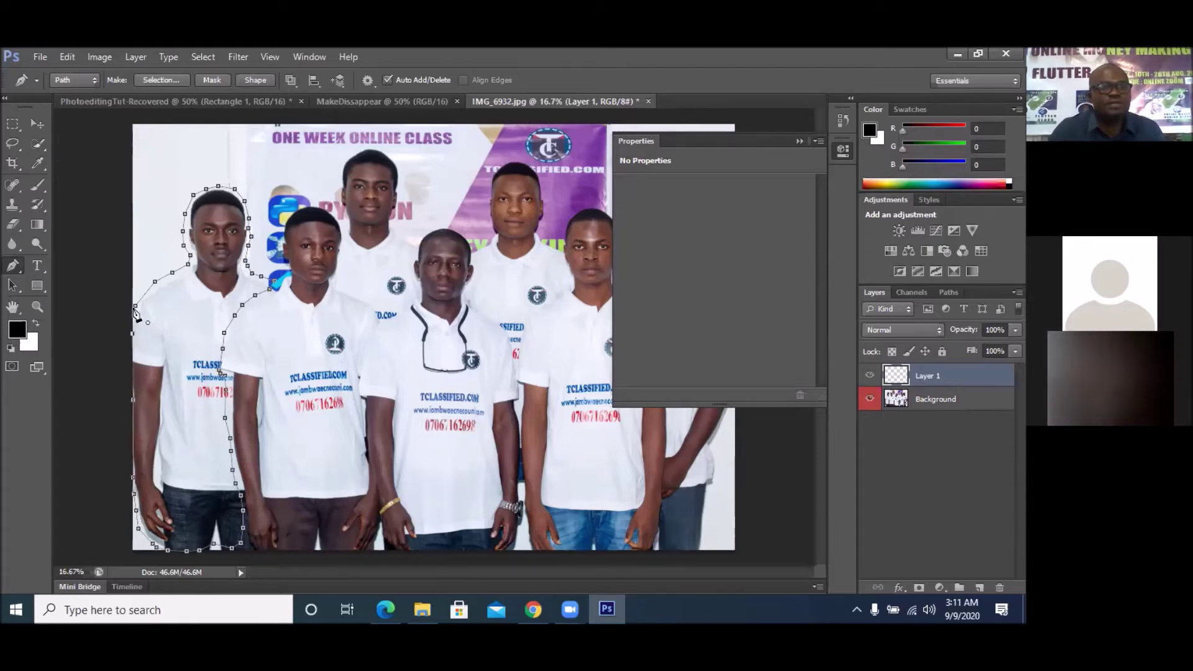
{"action": "left_click", "coordinate": [135, 314]}
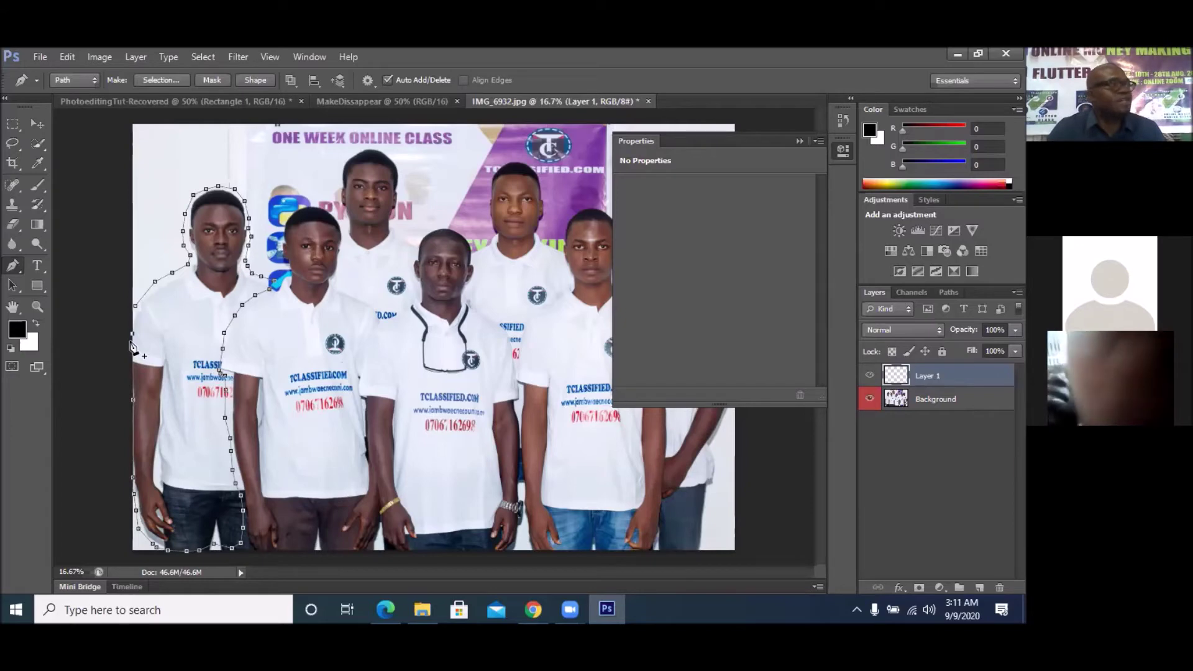
{"action": "left_click", "coordinate": [135, 307]}
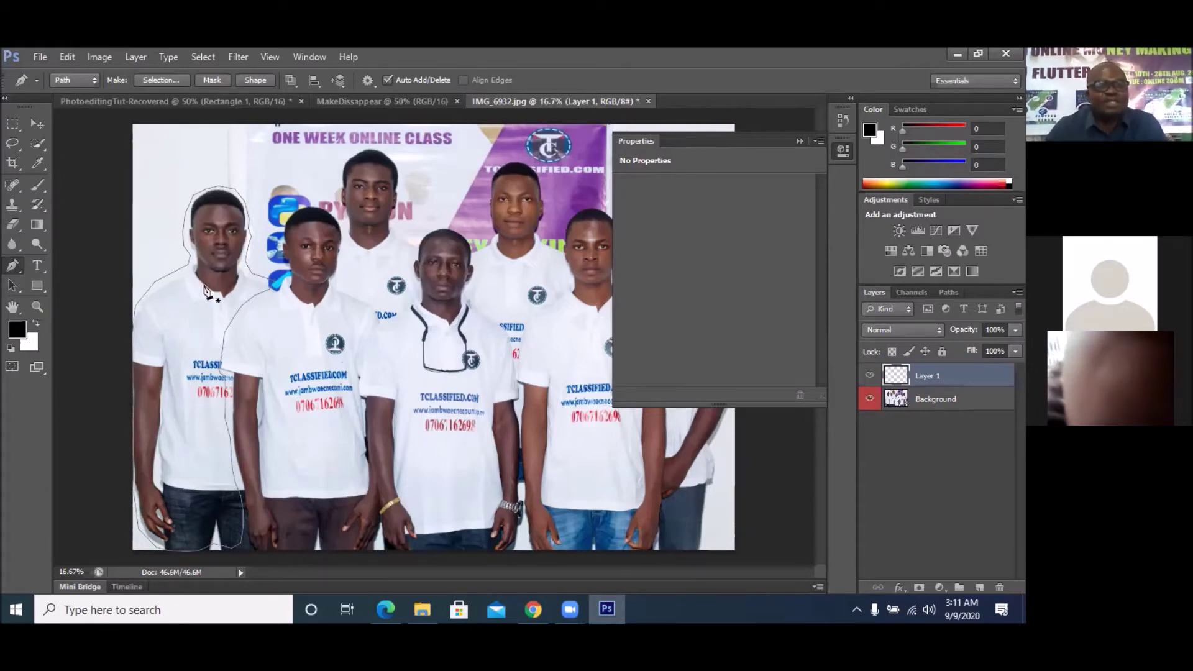
Convert the path around the leftmost man into a new anti-aliased selection with a feather radius of 0.1 pixels
{"action": "right_click", "coordinate": [180, 328]}
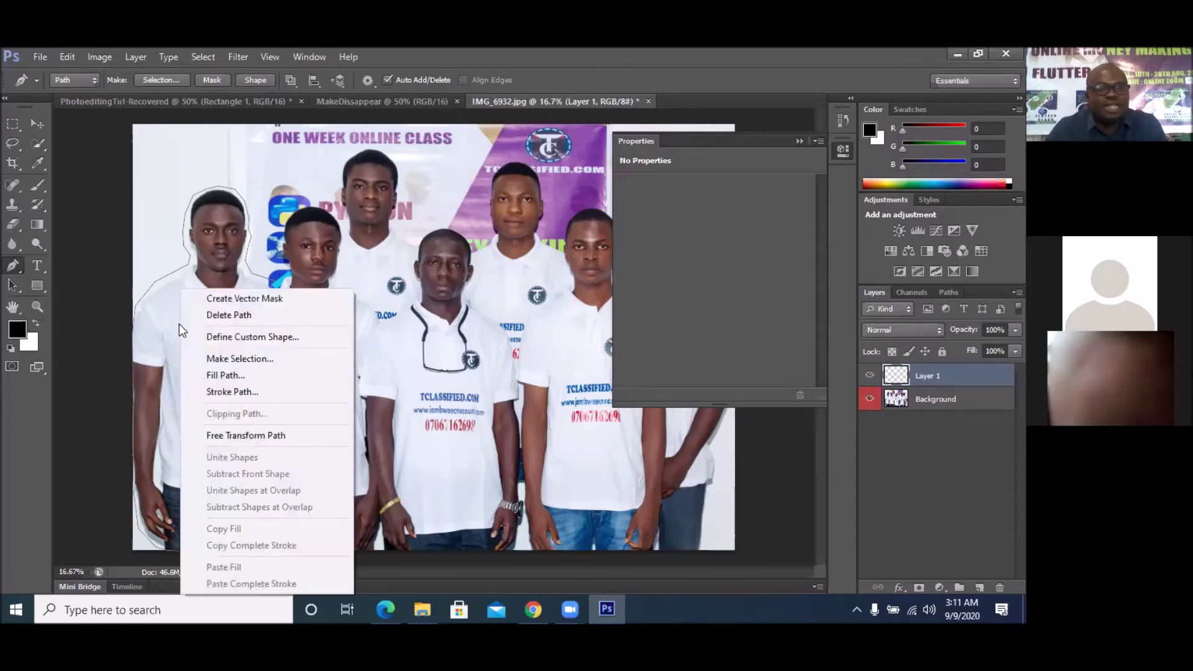
{"action": "left_click", "coordinate": [236, 359]}
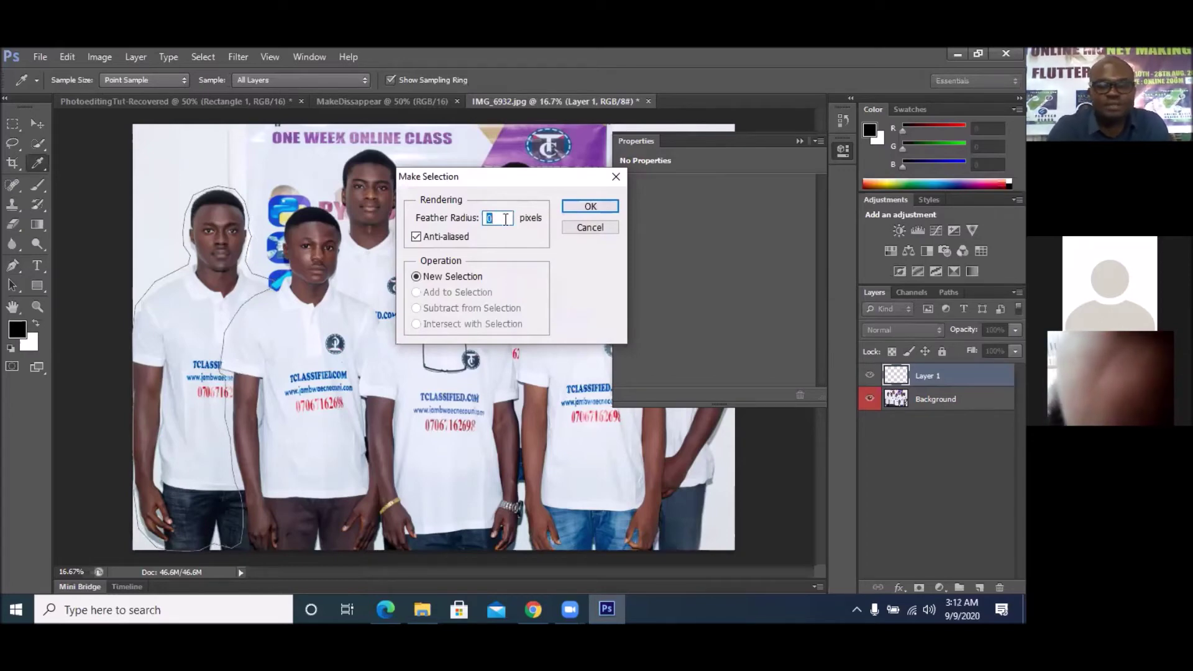
{"action": "type", "text": "0."}
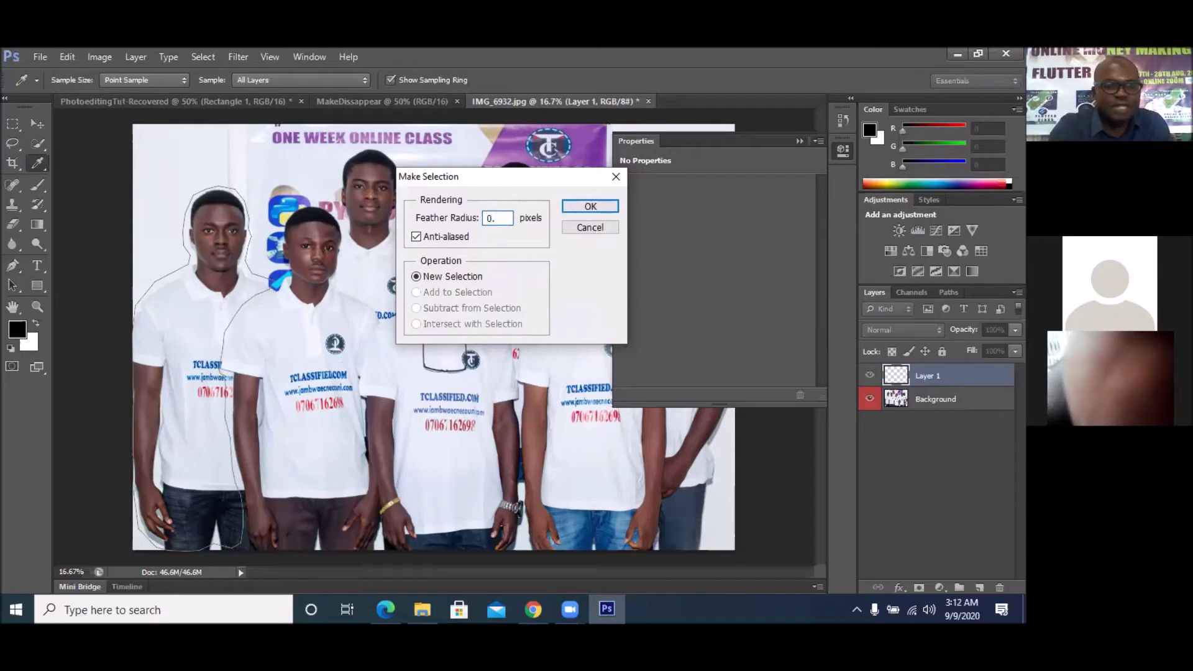
{"action": "type", "text": "1"}
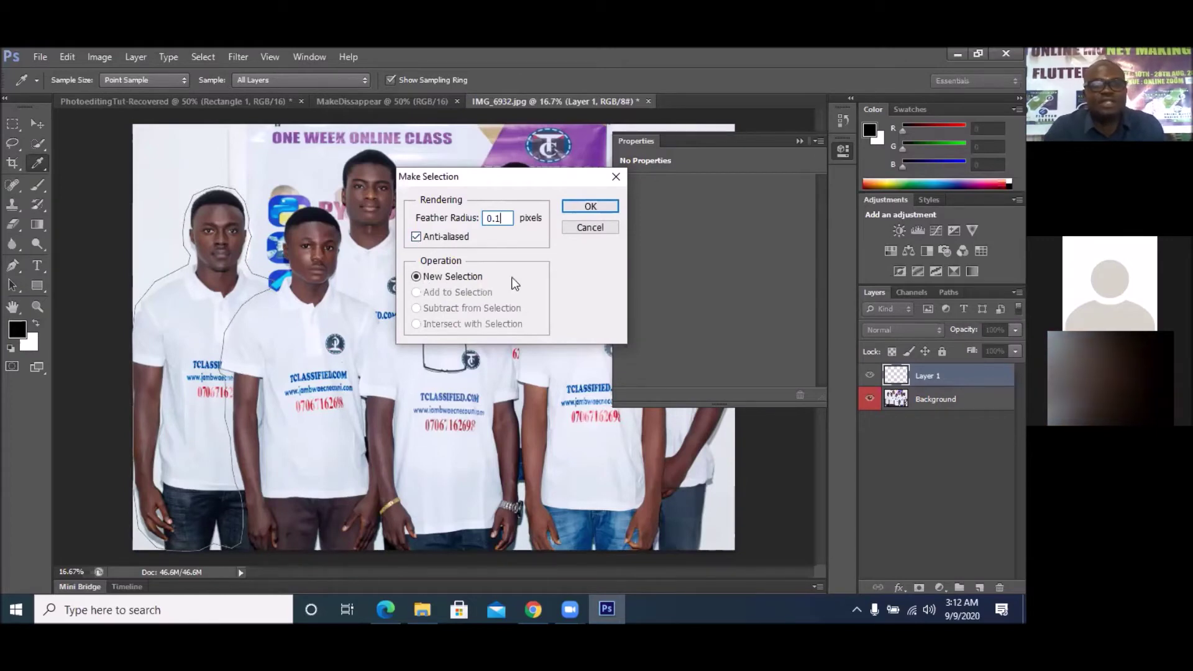
{"action": "left_click", "coordinate": [591, 209]}
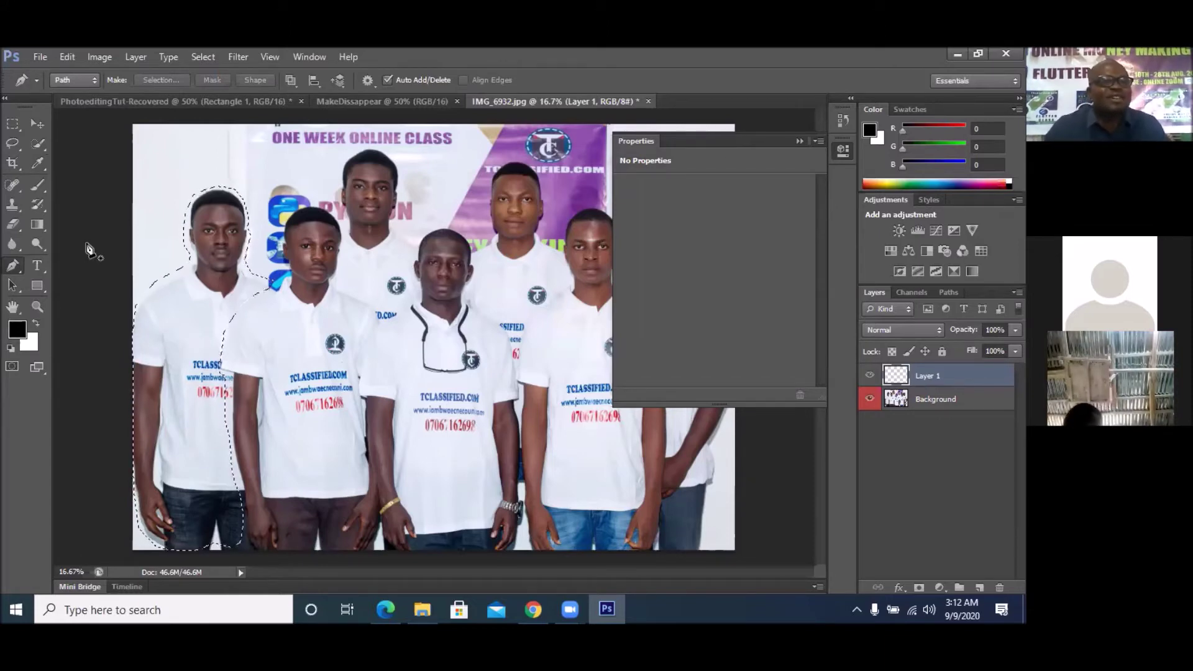
Try to sample the plain wall beside the leftmost man's head as the Clone Stamp source
{"action": "left_click", "coordinate": [12, 206]}
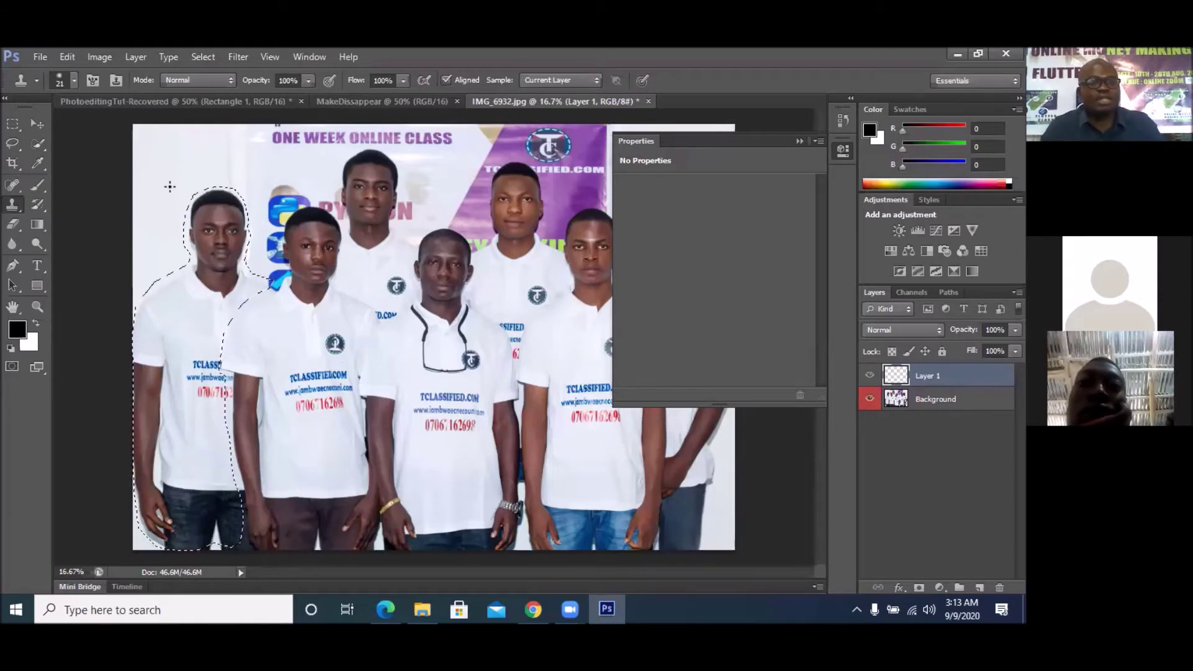
{"action": "key", "text": "alt"}
{"action": "left_click", "coordinate": [165, 185]}
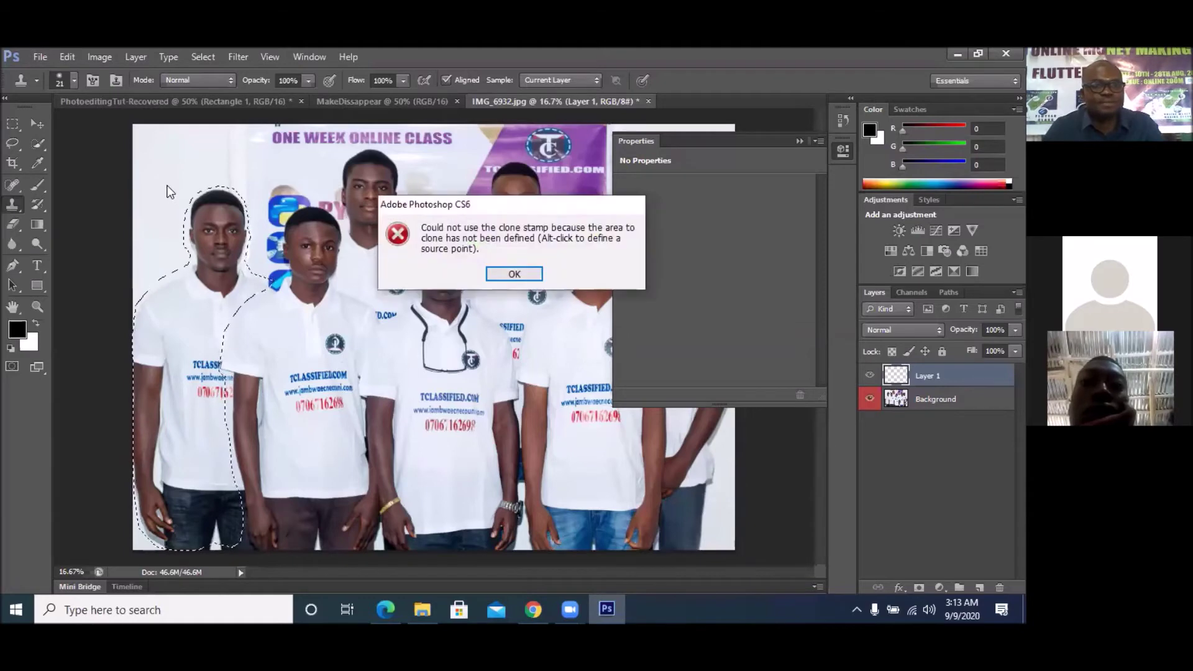
{"action": "left_click", "coordinate": [525, 271]}
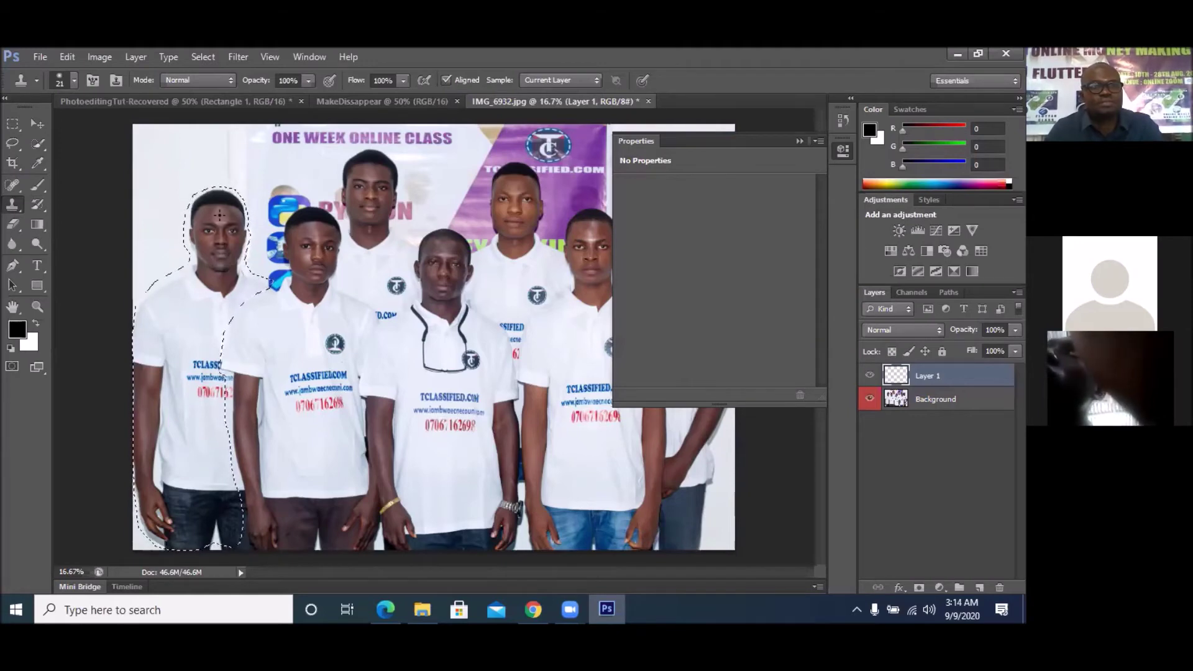
Choose the third brush preset, a soft round tip, for the Clone Stamp
{"action": "left_click", "coordinate": [36, 82]}
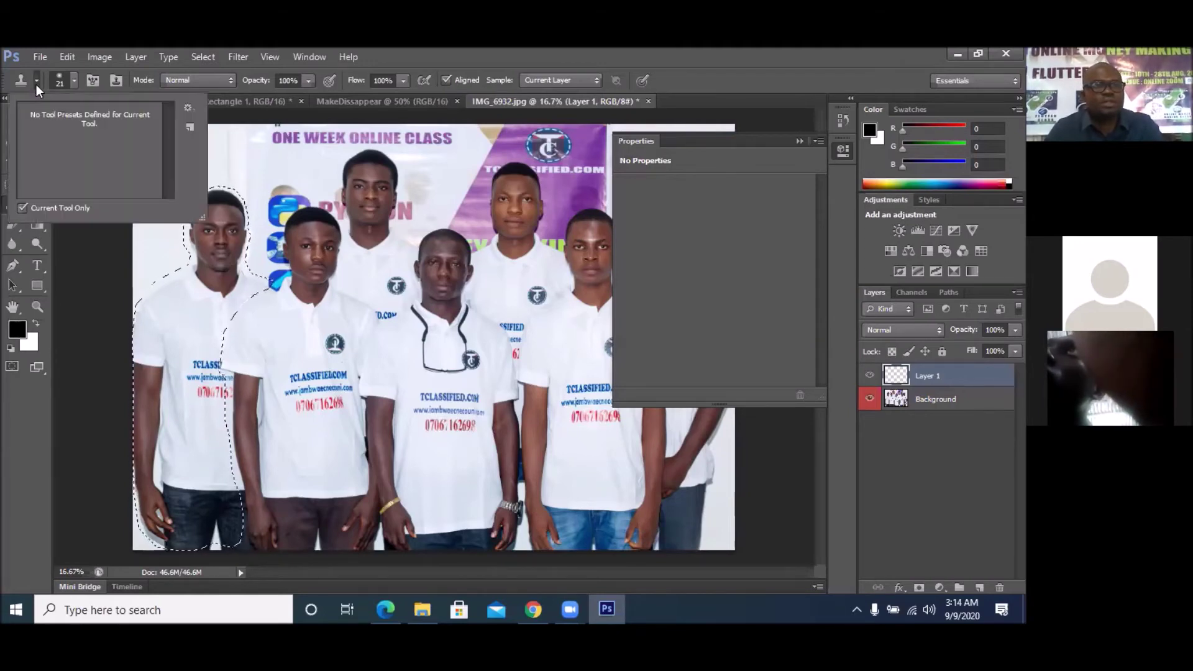
{"action": "left_click", "coordinate": [74, 84]}
{"action": "left_click", "coordinate": [74, 85]}
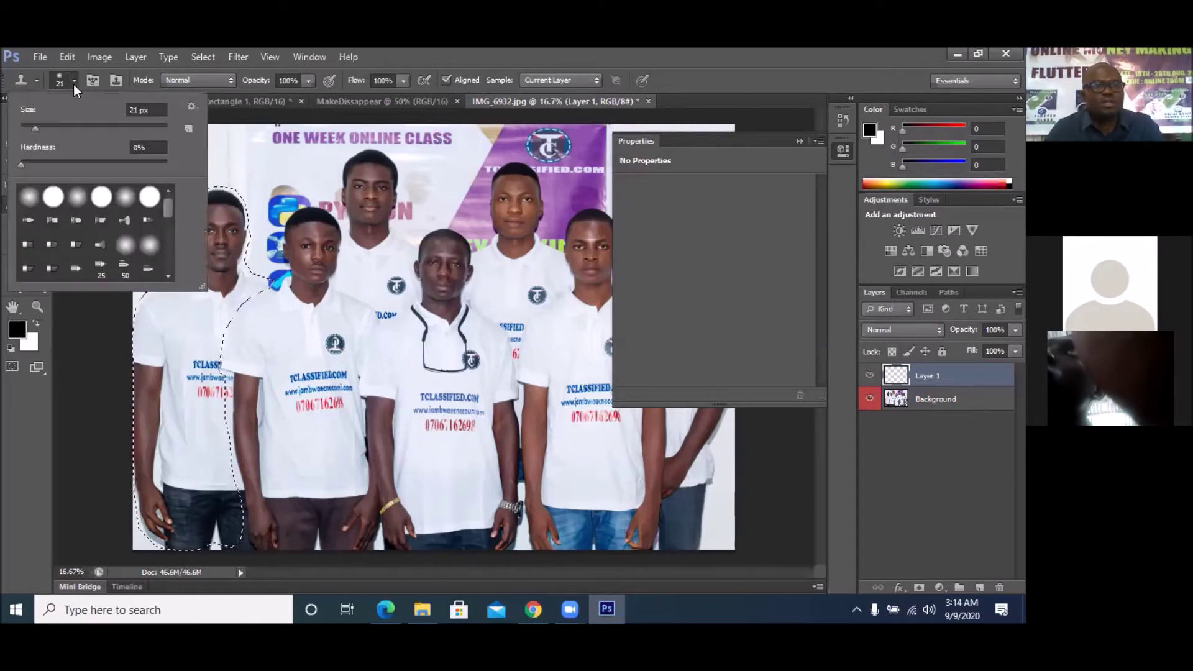
{"action": "left_click", "coordinate": [78, 199]}
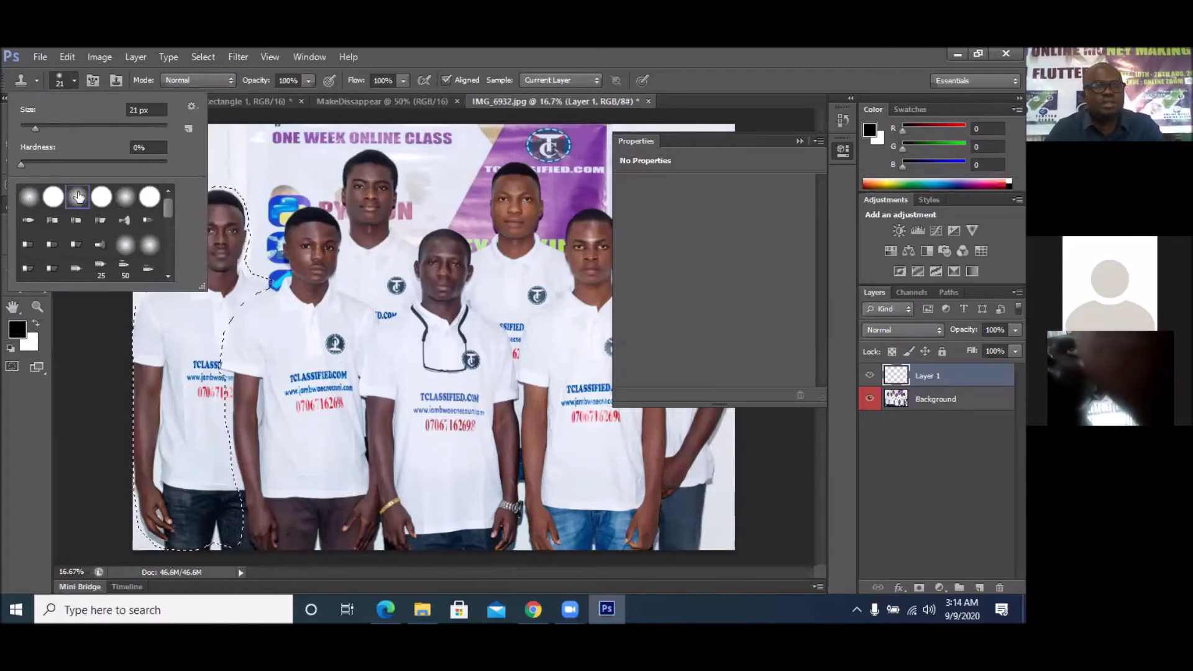
{"action": "left_click", "coordinate": [217, 182]}
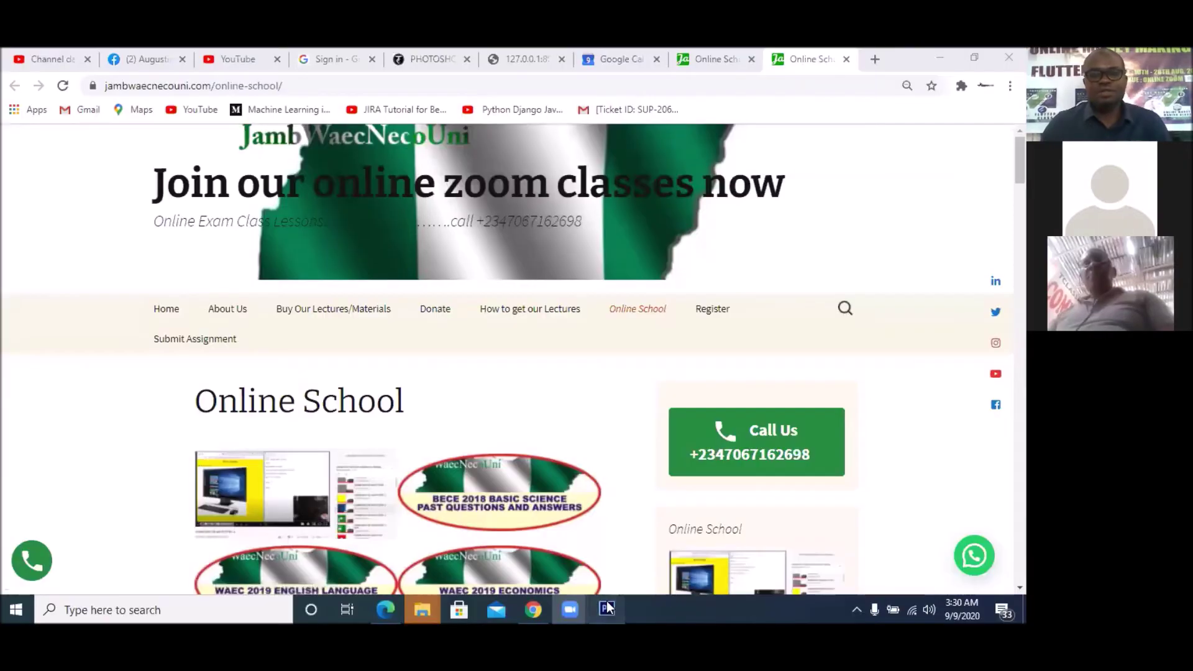
Switch to Photoshop and check the Clone Stamp brush's size and hardness
{"action": "left_click", "coordinate": [618, 607]}
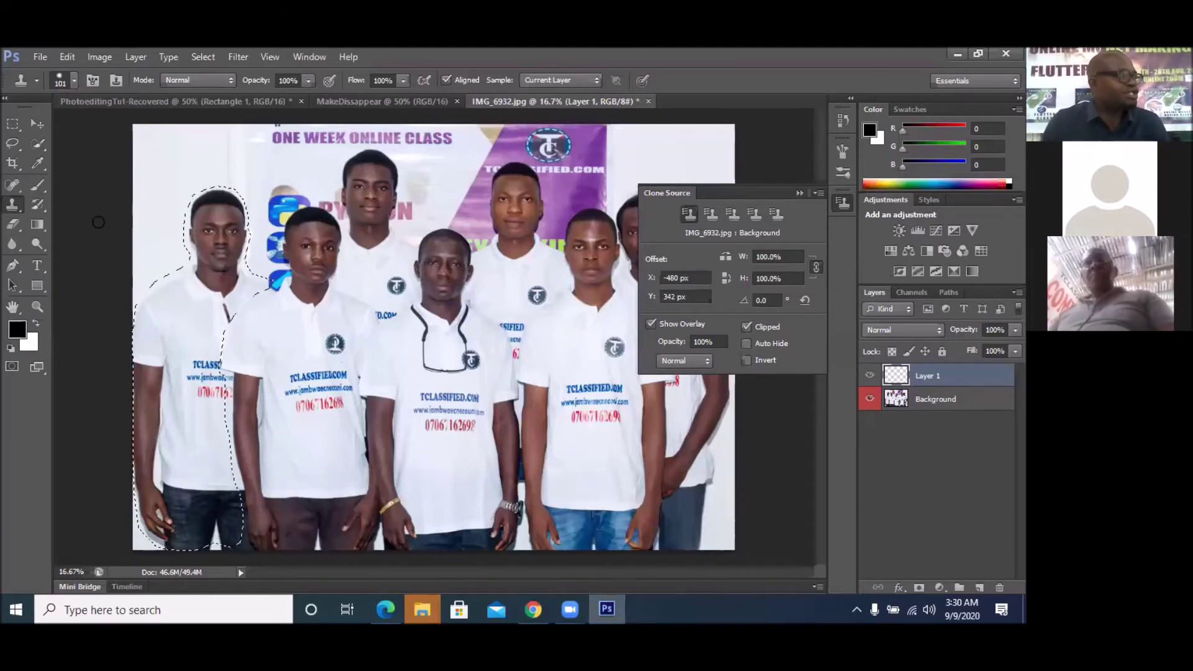
{"action": "left_click", "coordinate": [73, 80]}
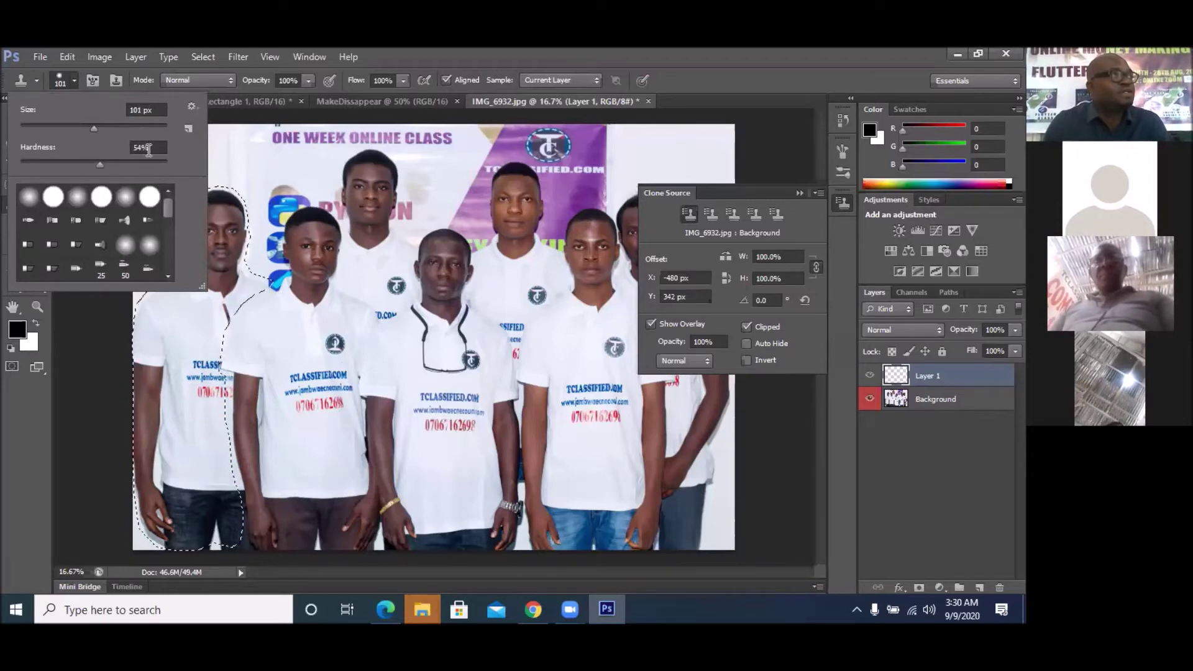
{"action": "left_click", "coordinate": [168, 177]}
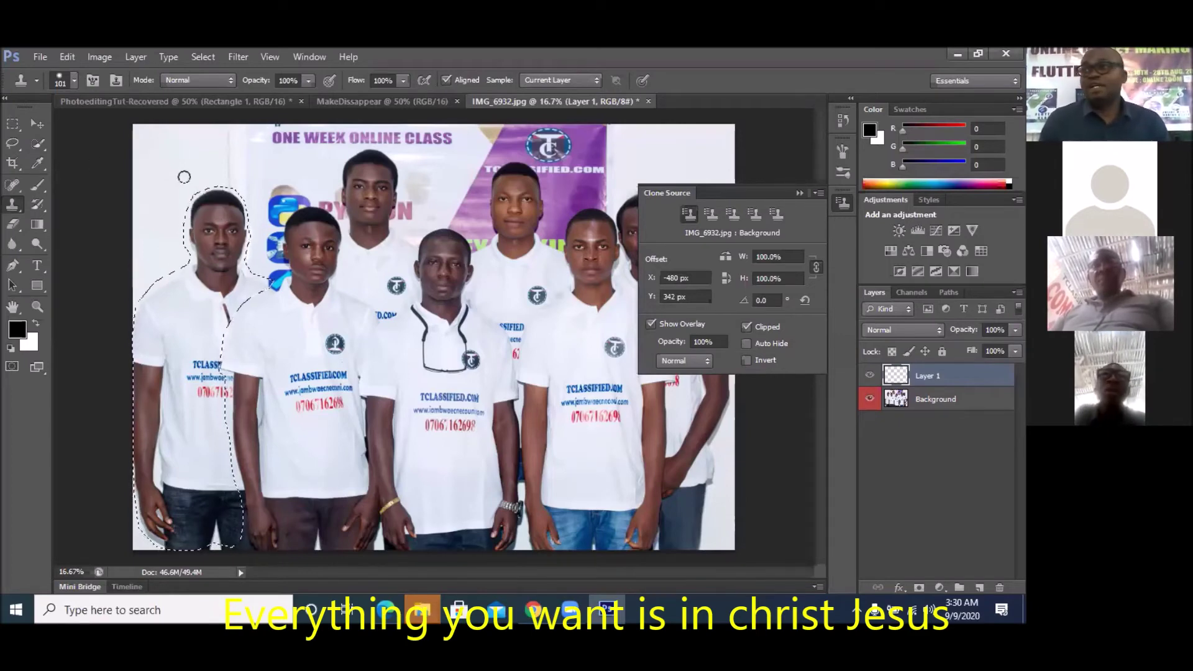
Try to clone the plain wall over the leftmost man while Layer 1 is active, undoing the first dab
{"action": "left_click", "coordinate": [208, 195]}
{"action": "key", "text": "ctrl+z"}
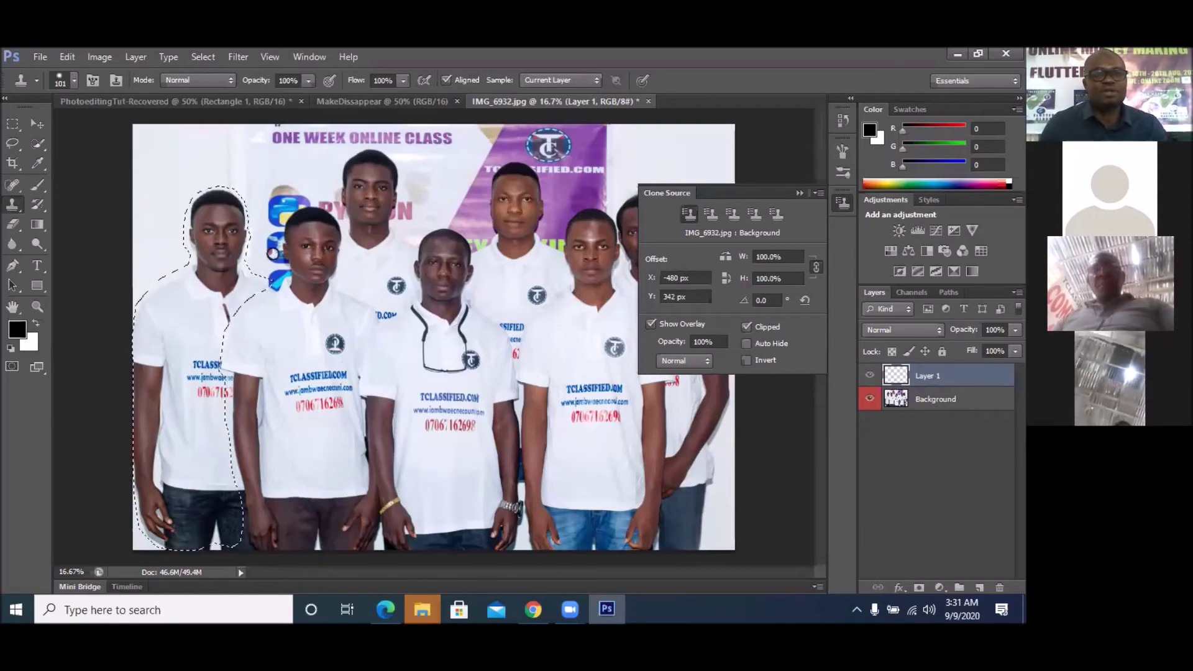
{"action": "left_click", "coordinate": [147, 242], "text": "alt"}
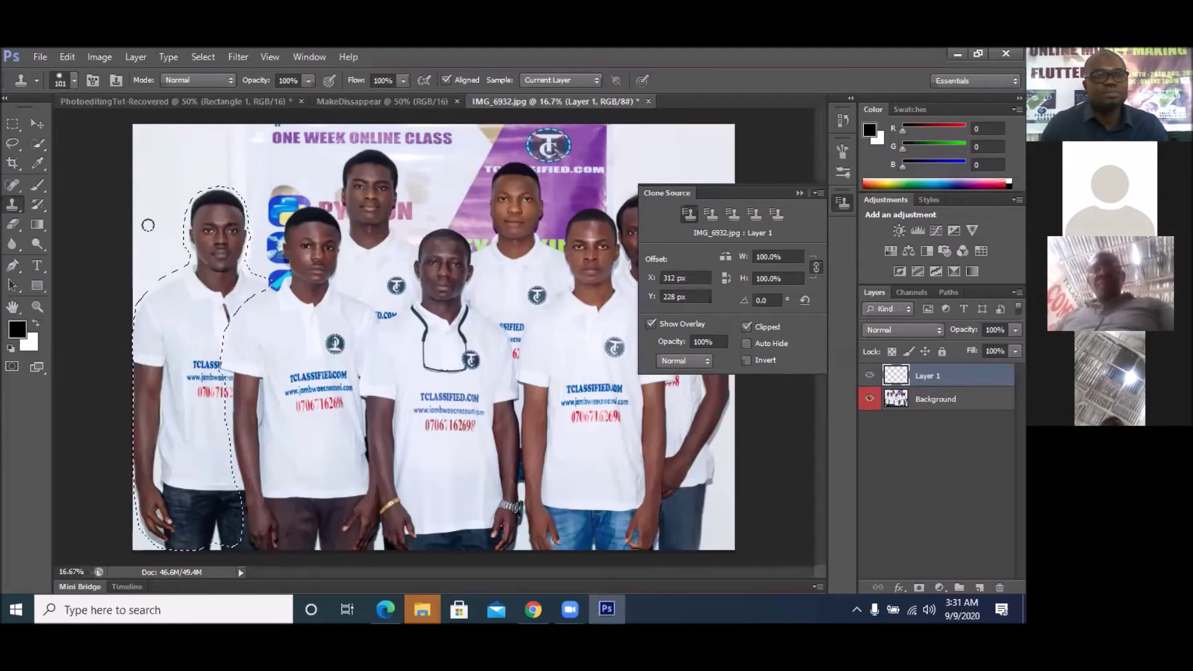
{"action": "left_click", "coordinate": [160, 252], "text": "alt"}
{"action": "left_click", "coordinate": [205, 286]}
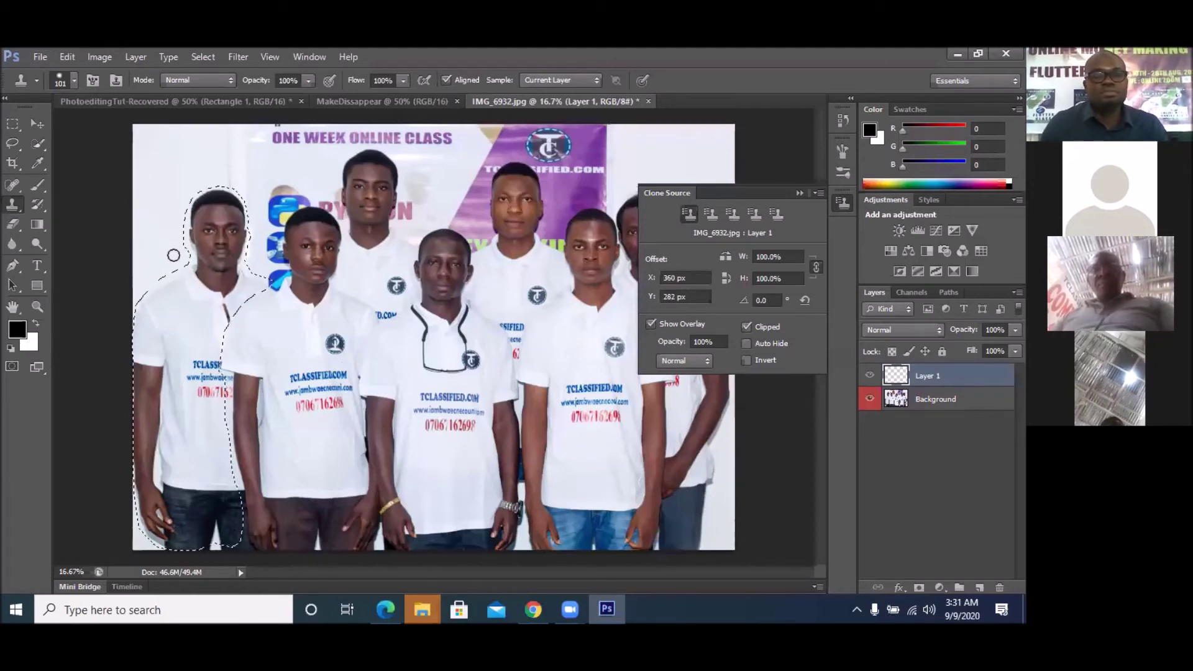
{"action": "left_click", "coordinate": [158, 189], "text": "alt"}
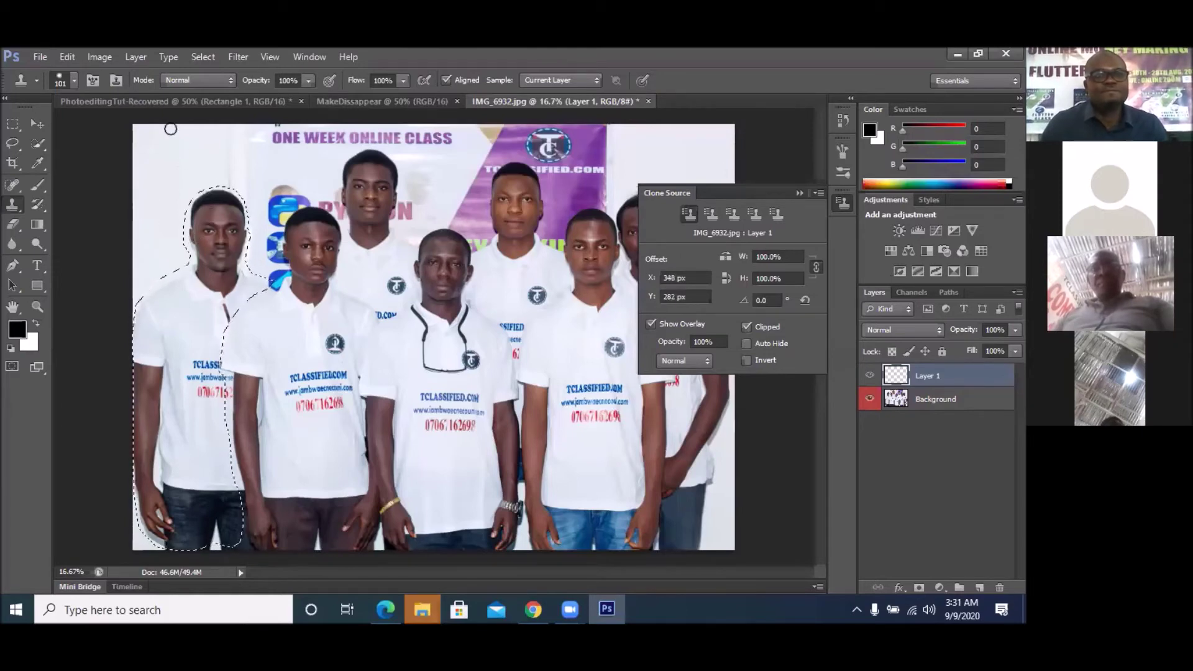
{"action": "left_click_drag", "start_coordinate": [193, 271], "coordinate": [199, 312]}
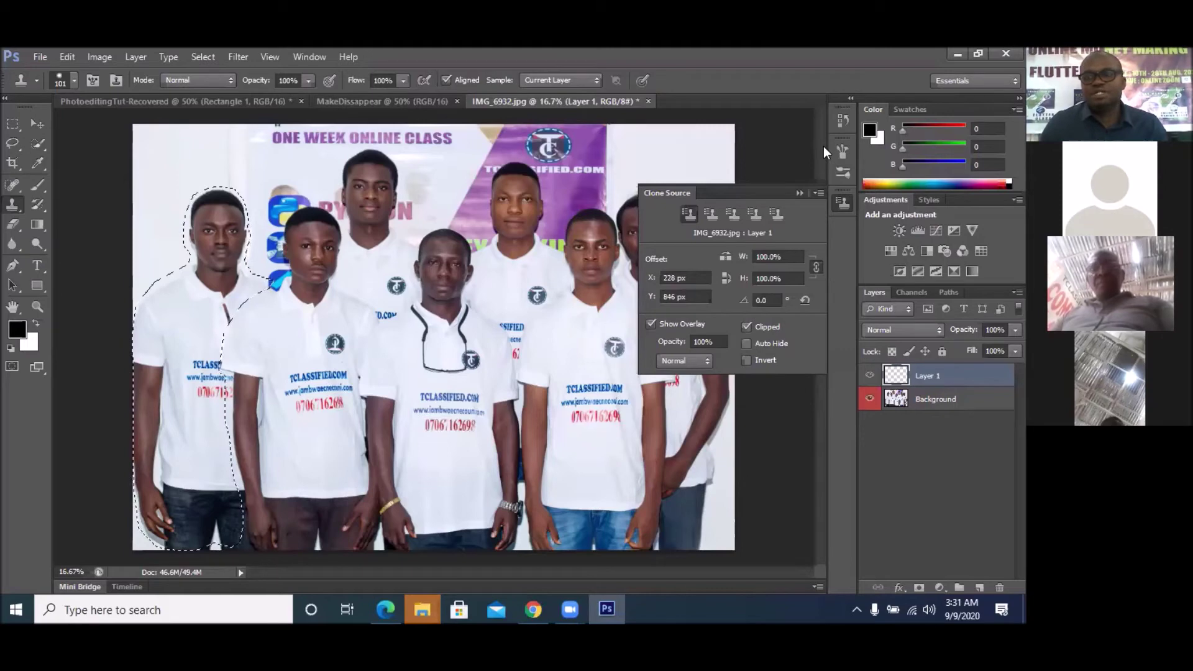
On the Background layer, clone the plain wall over part of the leftmost man's face, neck, shoulder and upper shirt
{"action": "left_click", "coordinate": [966, 401]}
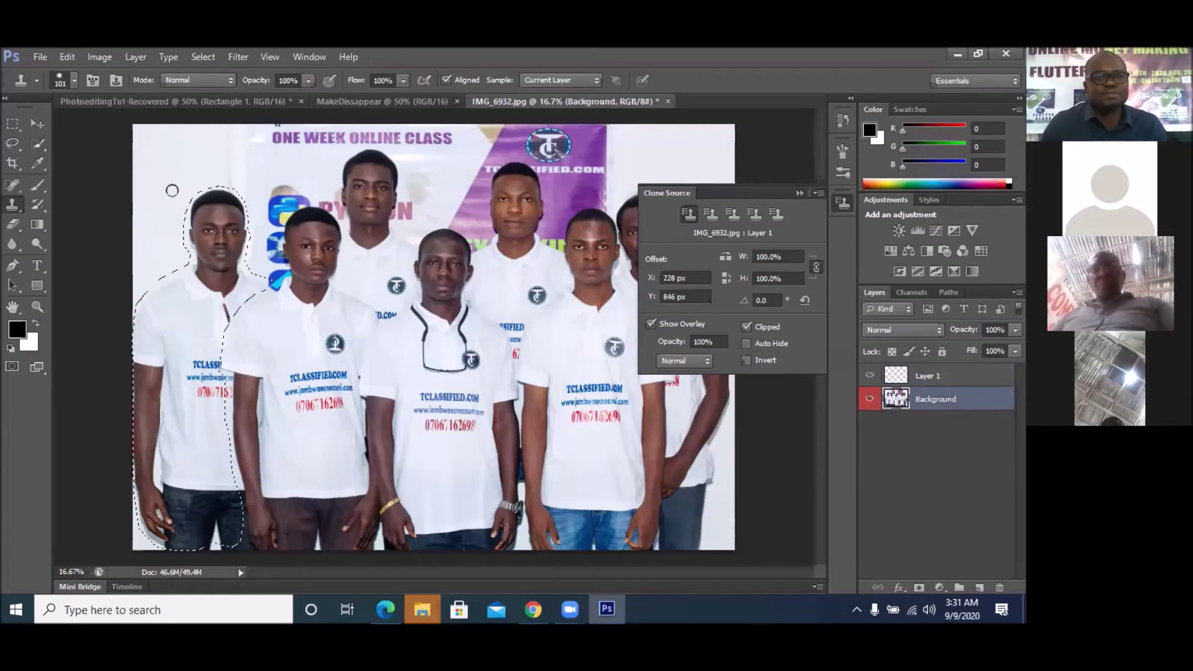
{"action": "left_click", "coordinate": [208, 273], "text": "alt"}
{"action": "mouse_move", "coordinate": [208, 274]}
{"action": "left_mouse_down"}
{"action": "mouse_move", "coordinate": [208, 319]}
{"action": "mouse_move", "coordinate": [199, 212]}
{"action": "mouse_move", "coordinate": [195, 237]}
{"action": "mouse_move", "coordinate": [203, 216]}
{"action": "mouse_move", "coordinate": [217, 225]}
{"action": "mouse_move", "coordinate": [223, 283]}
{"action": "mouse_move", "coordinate": [206, 230]}
{"action": "mouse_move", "coordinate": [223, 290]}
{"action": "mouse_move", "coordinate": [235, 251]}
{"action": "mouse_move", "coordinate": [225, 298]}
{"action": "mouse_move", "coordinate": [214, 237]}
{"action": "mouse_move", "coordinate": [210, 287]}
{"action": "mouse_move", "coordinate": [210, 237]}
{"action": "left_mouse_up"}
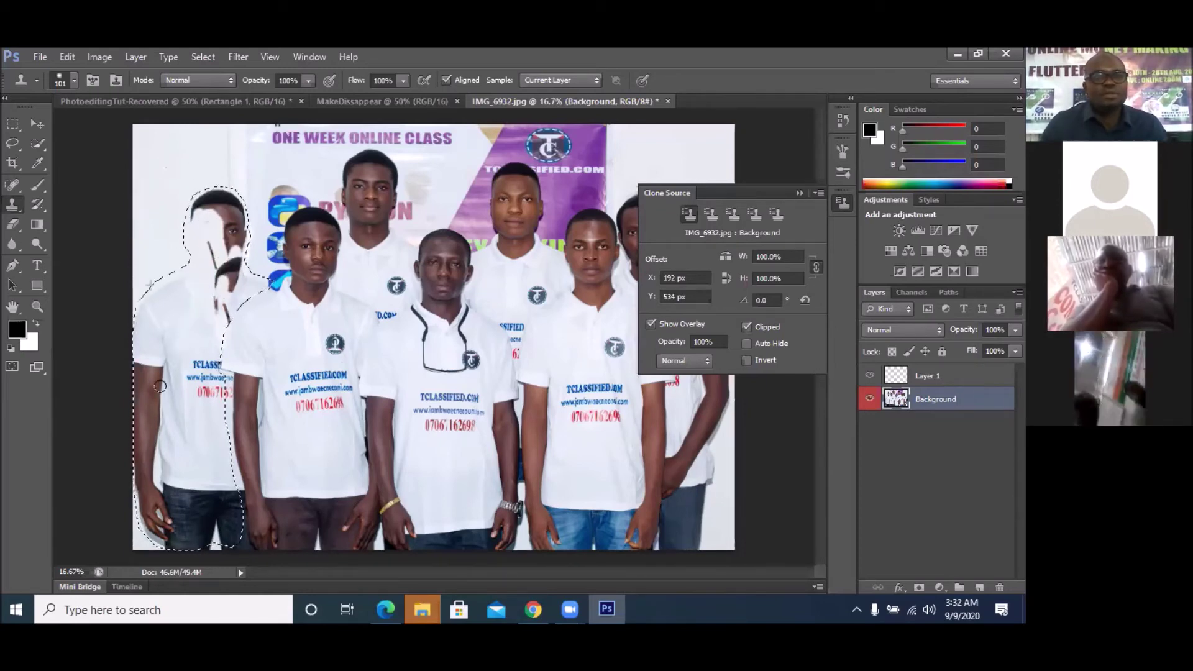
{"action": "left_click_drag", "start_coordinate": [181, 334], "coordinate": [158, 356]}
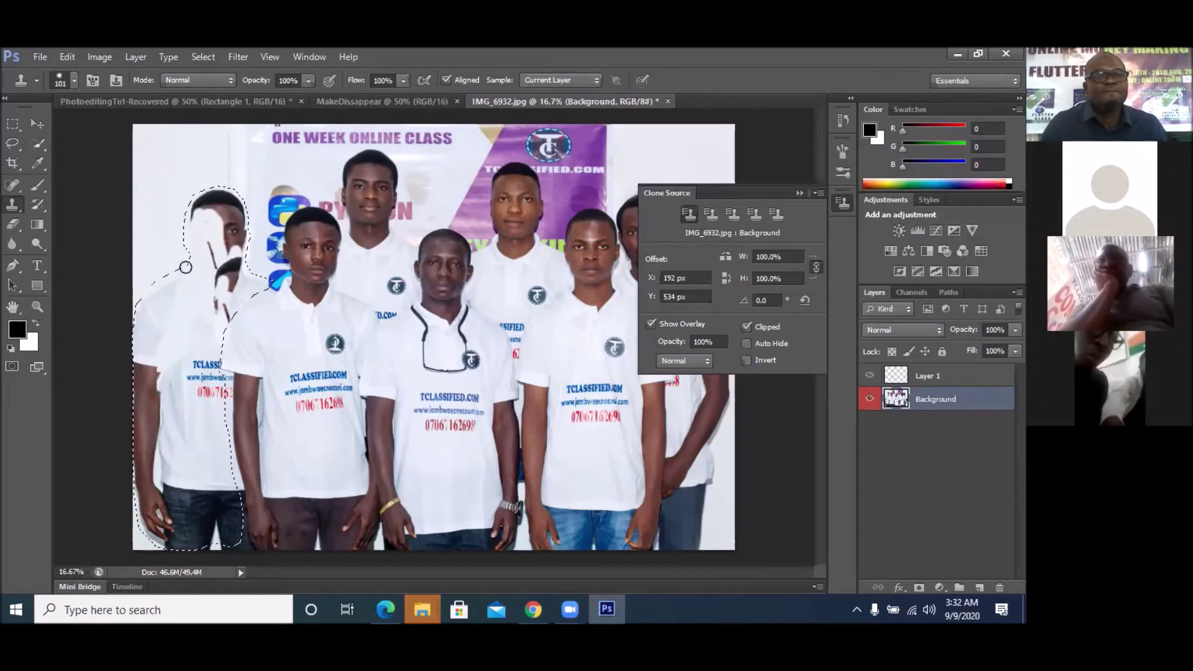
{"action": "mouse_move", "coordinate": [184, 286]}
{"action": "left_mouse_down"}
{"action": "mouse_move", "coordinate": [164, 299]}
{"action": "mouse_move", "coordinate": [175, 273]}
{"action": "left_mouse_up"}
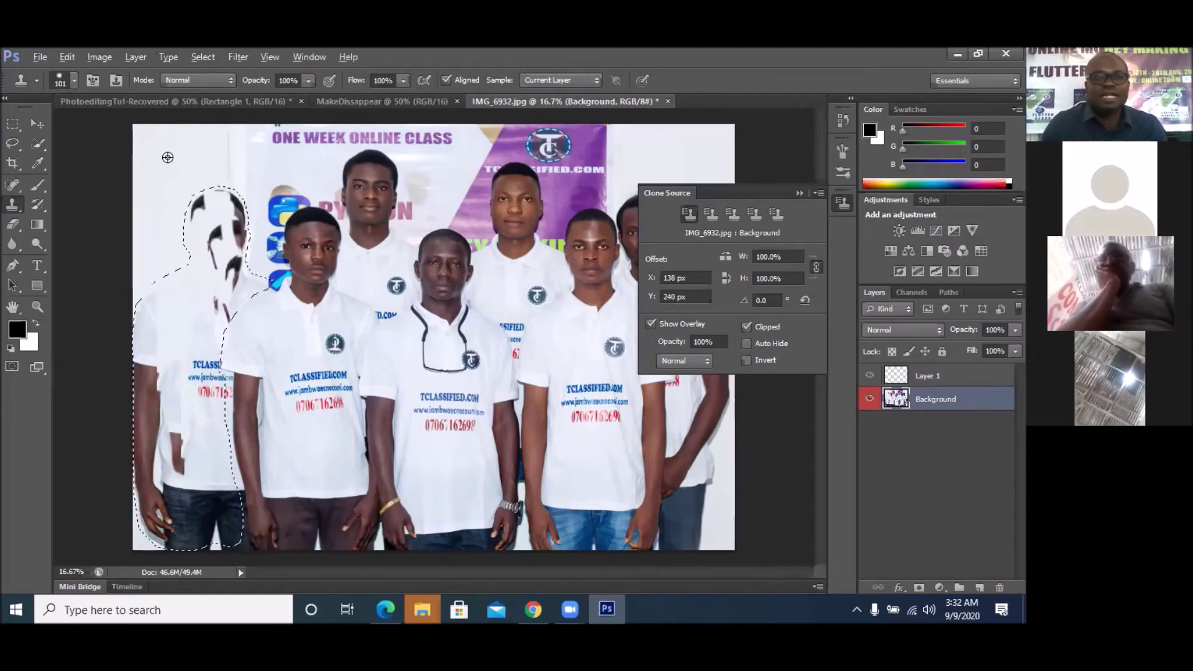
Clone plain wall over the leftmost man's remaining hair, face and neck inside the selection
{"action": "mouse_move", "coordinate": [208, 202]}
{"action": "left_mouse_down"}
{"action": "mouse_move", "coordinate": [182, 230]}
{"action": "mouse_move", "coordinate": [209, 191]}
{"action": "mouse_move", "coordinate": [187, 220]}
{"action": "mouse_move", "coordinate": [206, 199]}
{"action": "mouse_move", "coordinate": [253, 228]}
{"action": "mouse_move", "coordinate": [236, 195]}
{"action": "mouse_move", "coordinate": [238, 267]}
{"action": "mouse_move", "coordinate": [236, 240]}
{"action": "left_mouse_up"}
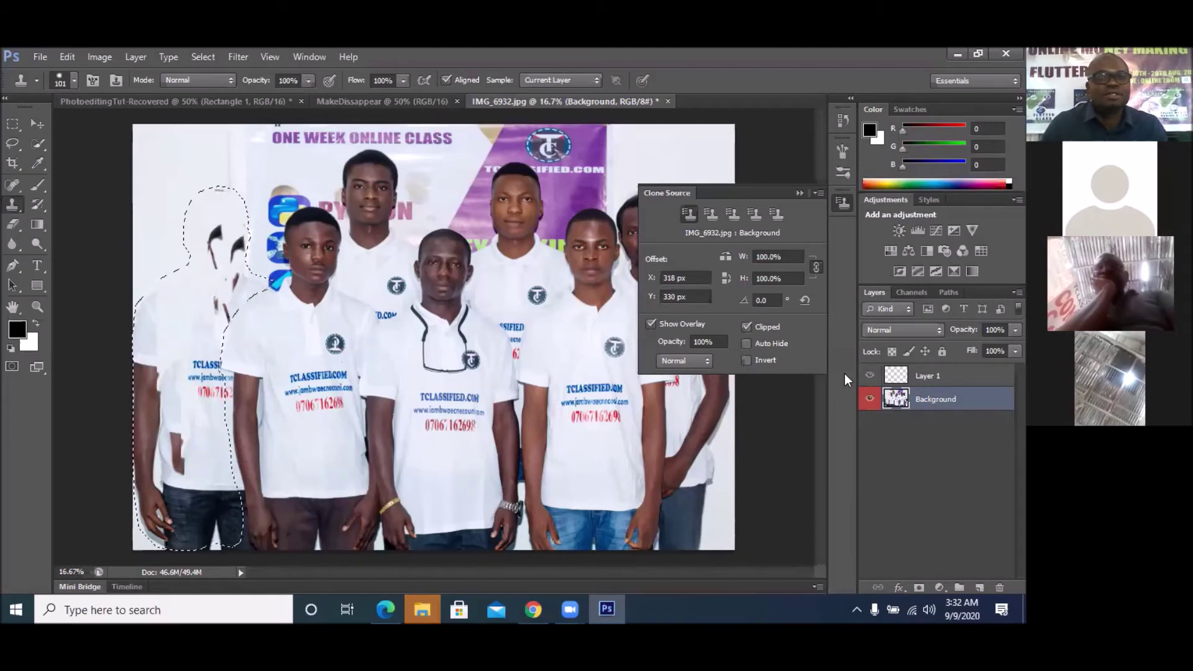
{"action": "left_click_drag", "start_coordinate": [214, 246], "coordinate": [226, 230]}
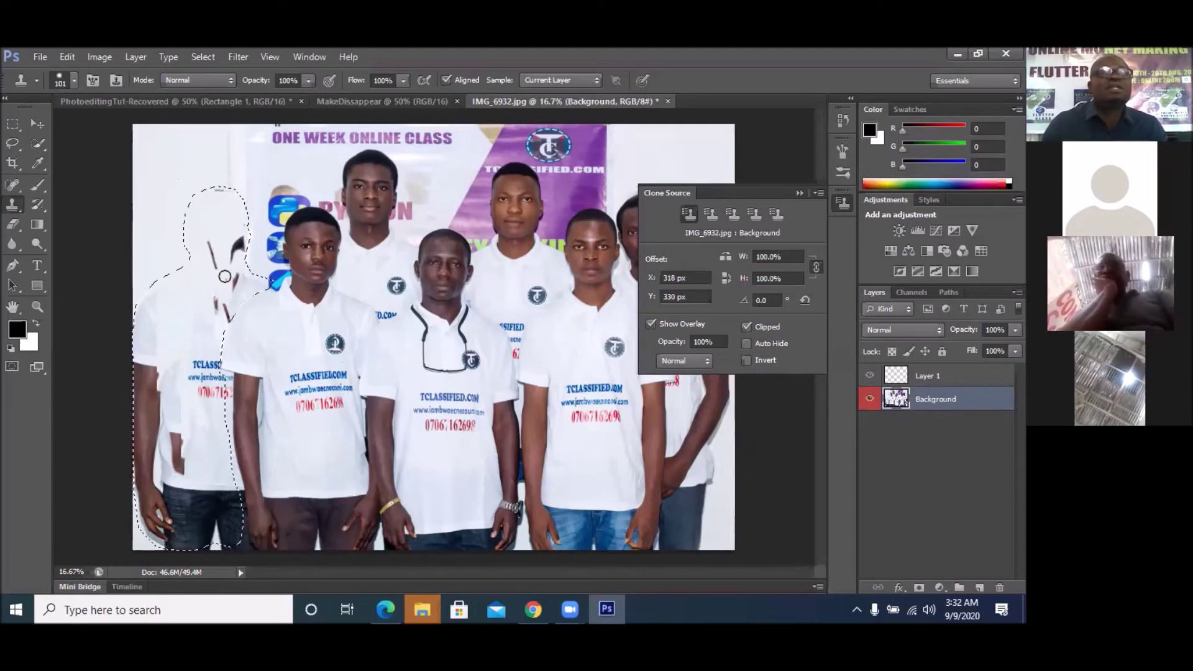
{"action": "mouse_move", "coordinate": [246, 233]}
{"action": "left_mouse_down"}
{"action": "mouse_move", "coordinate": [236, 268]}
{"action": "mouse_move", "coordinate": [224, 228]}
{"action": "left_mouse_up"}
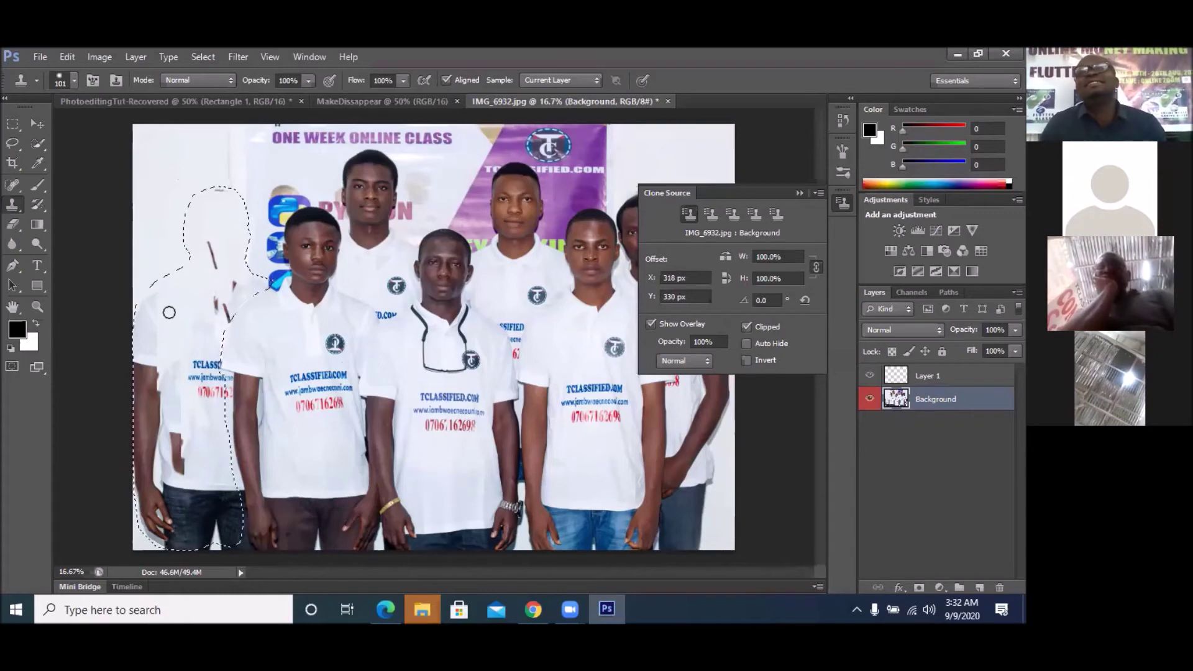
{"action": "left_click_drag", "start_coordinate": [201, 254], "coordinate": [207, 301]}
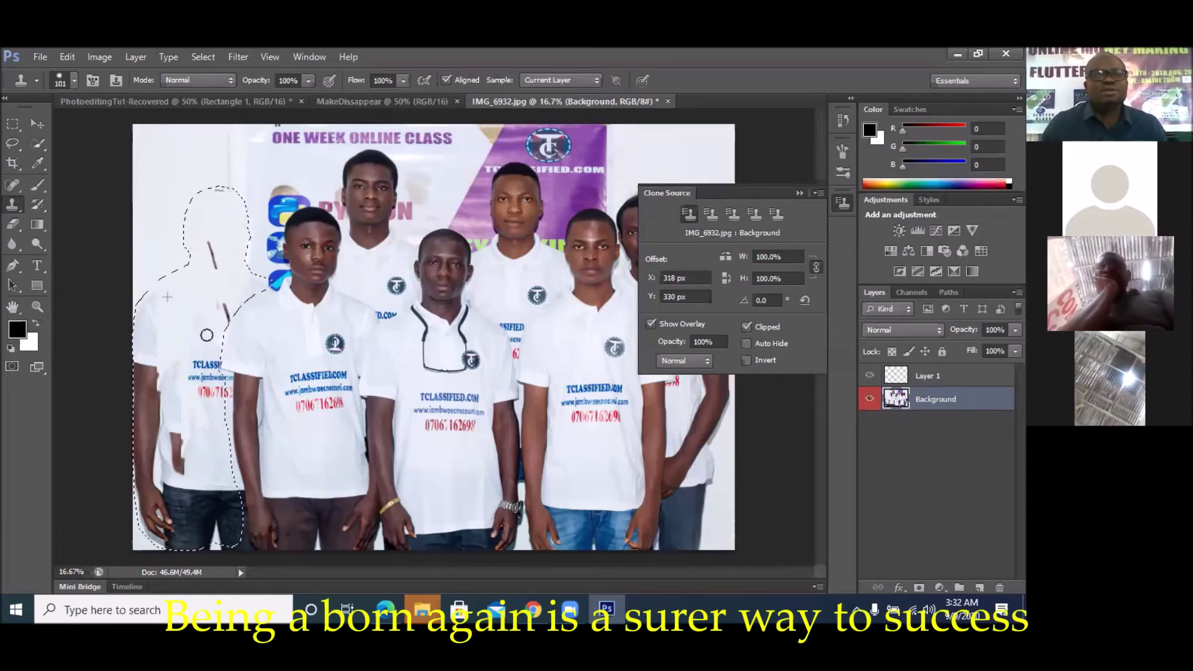
Clone plain wall over the leftmost man's shirt front, its lettering and the dark streak beside it
{"action": "mouse_move", "coordinate": [211, 236]}
{"action": "left_mouse_down"}
{"action": "mouse_move", "coordinate": [212, 296]}
{"action": "mouse_move", "coordinate": [208, 225]}
{"action": "mouse_move", "coordinate": [220, 327]}
{"action": "mouse_move", "coordinate": [228, 301]}
{"action": "mouse_move", "coordinate": [182, 406]}
{"action": "mouse_move", "coordinate": [191, 338]}
{"action": "mouse_move", "coordinate": [170, 460]}
{"action": "mouse_move", "coordinate": [179, 363]}
{"action": "mouse_move", "coordinate": [180, 405]}
{"action": "left_mouse_up"}
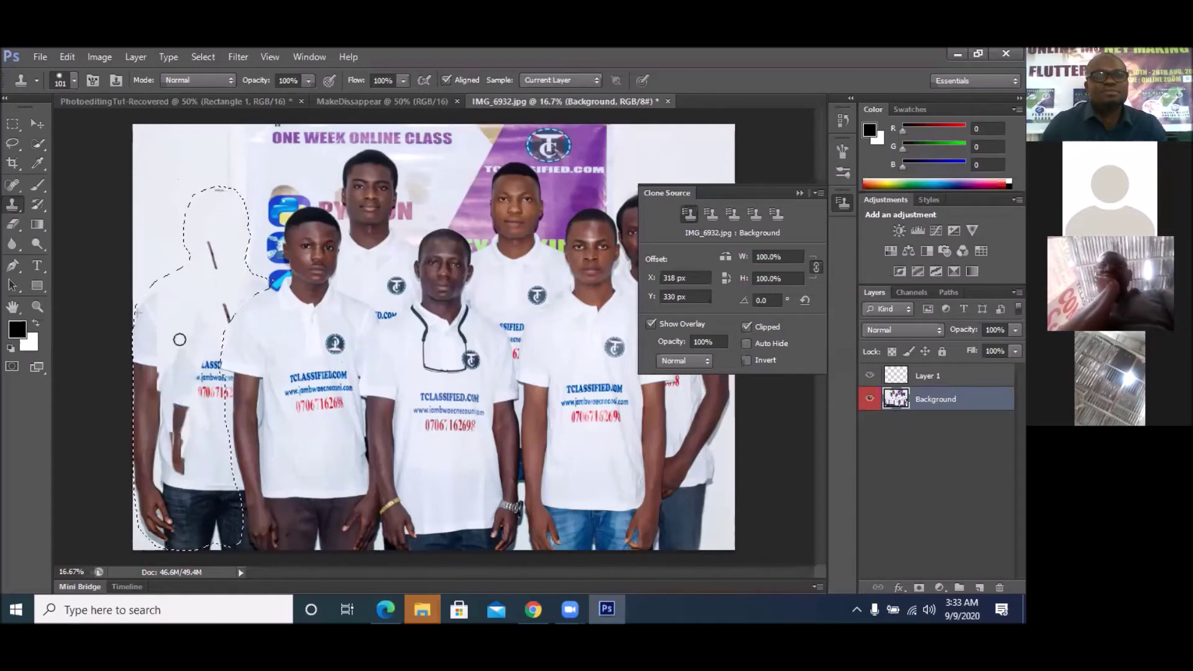
{"action": "left_click", "coordinate": [160, 205], "text": "alt"}
{"action": "left_click_drag", "start_coordinate": [166, 354], "coordinate": [178, 472]}
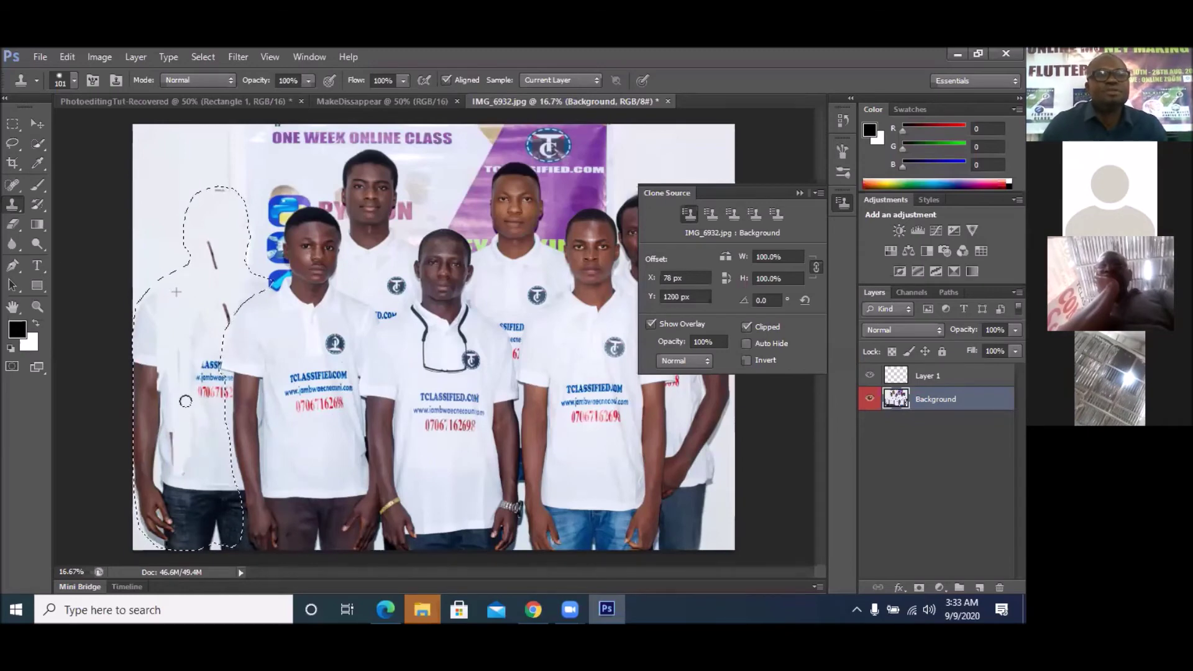
{"action": "mouse_move", "coordinate": [186, 430]}
{"action": "left_mouse_down"}
{"action": "mouse_move", "coordinate": [200, 342]}
{"action": "mouse_move", "coordinate": [189, 470]}
{"action": "mouse_move", "coordinate": [201, 361]}
{"action": "mouse_move", "coordinate": [203, 448]}
{"action": "mouse_move", "coordinate": [211, 360]}
{"action": "mouse_move", "coordinate": [206, 428]}
{"action": "mouse_move", "coordinate": [213, 374]}
{"action": "mouse_move", "coordinate": [211, 453]}
{"action": "mouse_move", "coordinate": [211, 392]}
{"action": "mouse_move", "coordinate": [225, 429]}
{"action": "left_mouse_up"}
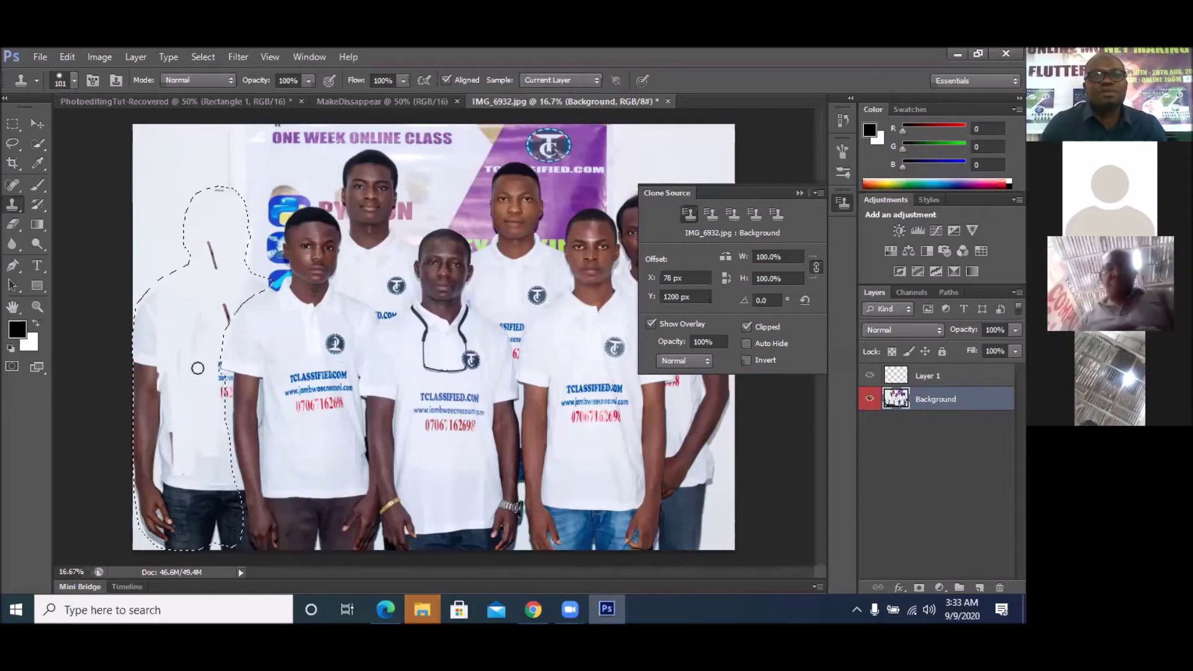
Clone the light background over the leftmost man's outer arm and hand, down to the photo's lower edge
{"action": "left_click_drag", "start_coordinate": [143, 365], "coordinate": [135, 451]}
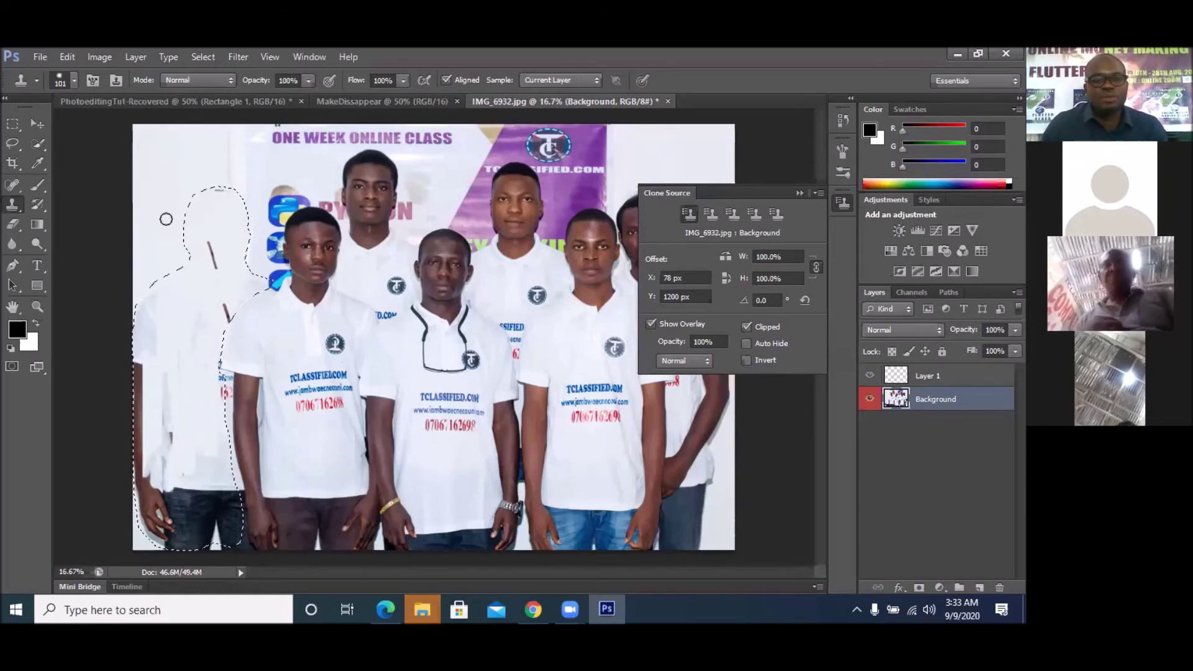
{"action": "left_click", "coordinate": [144, 353], "text": "alt"}
{"action": "left_click_drag", "start_coordinate": [141, 407], "coordinate": [135, 349]}
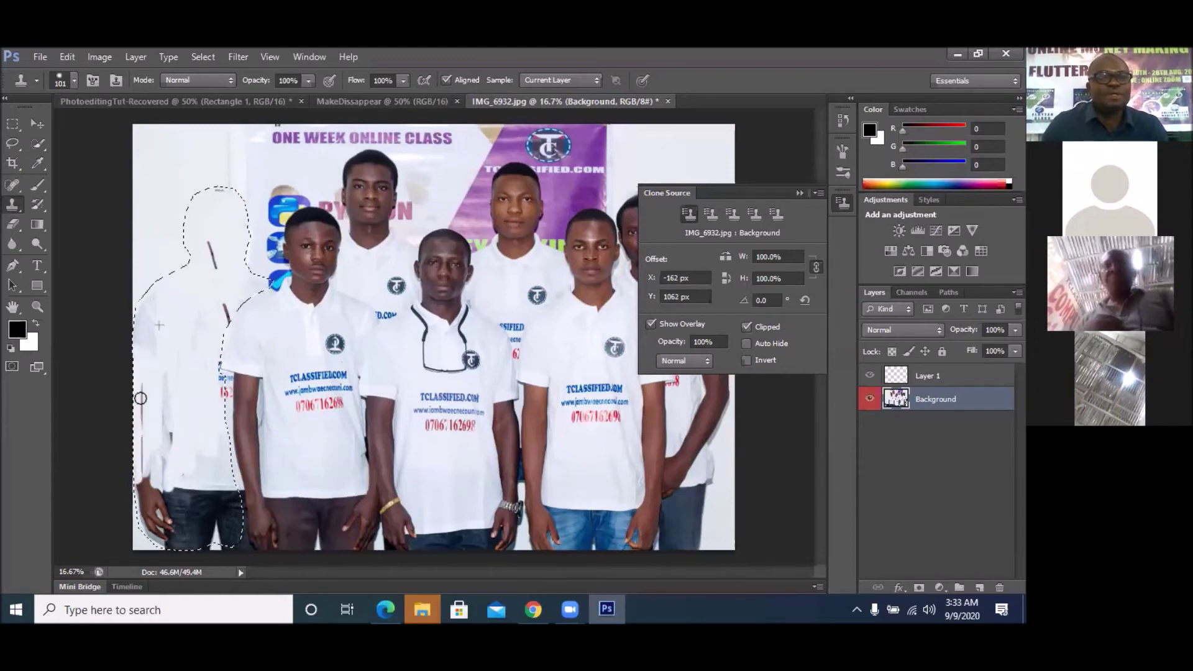
{"action": "left_click_drag", "start_coordinate": [140, 404], "coordinate": [158, 572]}
{"action": "mouse_move", "coordinate": [167, 473]}
{"action": "left_mouse_down"}
{"action": "mouse_move", "coordinate": [169, 541]}
{"action": "mouse_move", "coordinate": [173, 397]}
{"action": "left_mouse_up"}
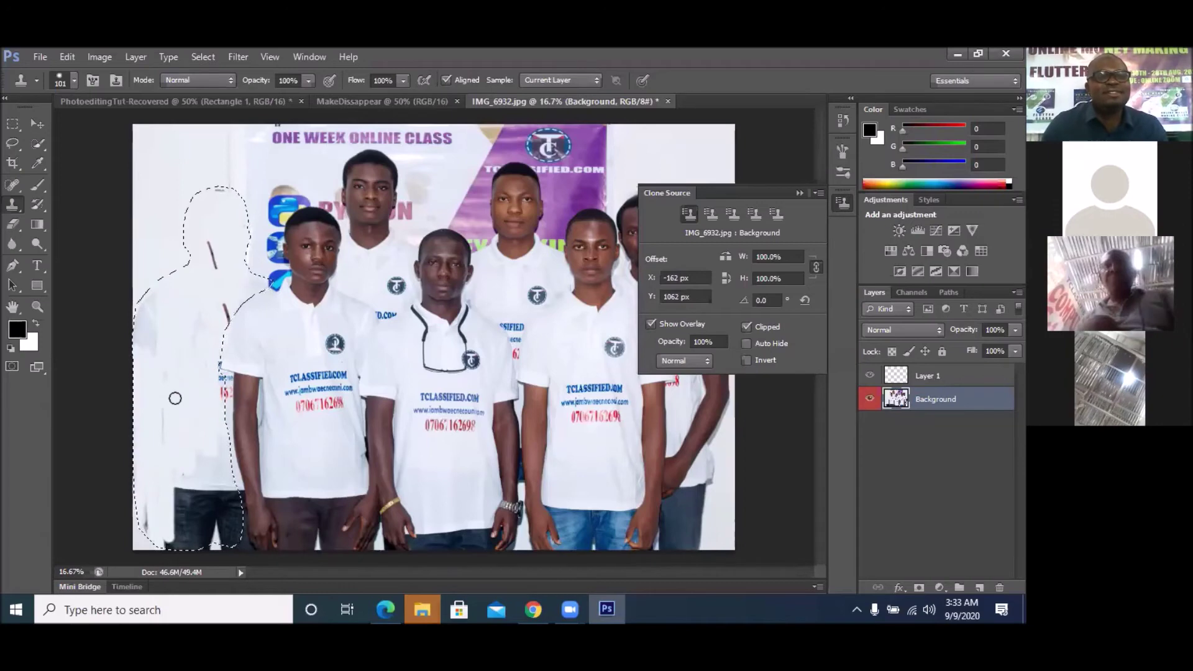
Clone over the leftmost man's trousers, resampling the plain wall to cover the stray lettering and dark areas
{"action": "mouse_move", "coordinate": [196, 489]}
{"action": "left_mouse_down"}
{"action": "mouse_move", "coordinate": [197, 543]}
{"action": "mouse_move", "coordinate": [191, 465]}
{"action": "mouse_move", "coordinate": [204, 568]}
{"action": "mouse_move", "coordinate": [203, 522]}
{"action": "left_mouse_up"}
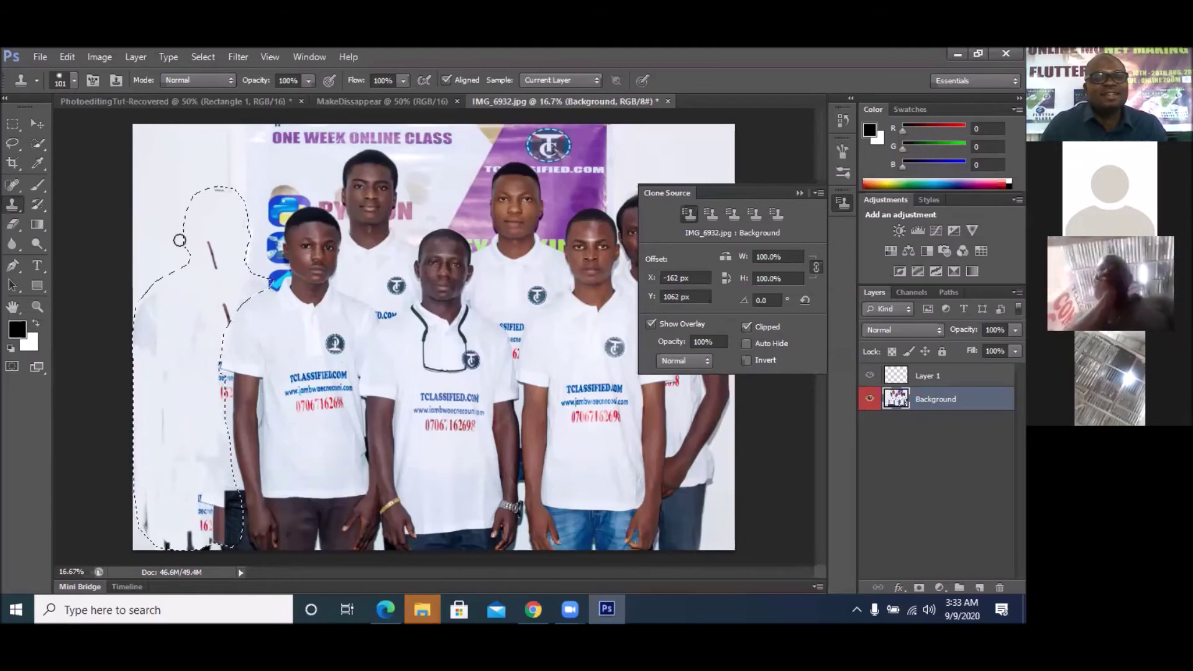
{"action": "left_click", "coordinate": [160, 200], "text": "alt"}
{"action": "left_click_drag", "start_coordinate": [202, 494], "coordinate": [228, 568]}
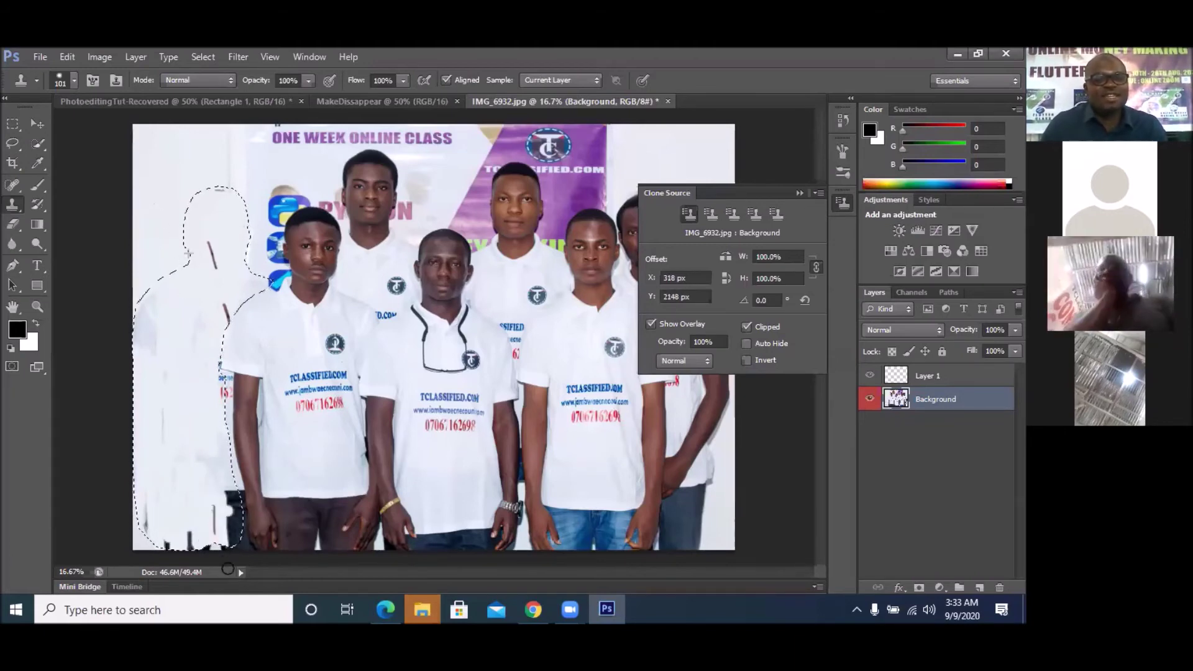
{"action": "mouse_move", "coordinate": [242, 505]}
{"action": "left_mouse_down"}
{"action": "mouse_move", "coordinate": [233, 542]}
{"action": "mouse_move", "coordinate": [232, 463]}
{"action": "mouse_move", "coordinate": [211, 532]}
{"action": "mouse_move", "coordinate": [211, 499]}
{"action": "mouse_move", "coordinate": [219, 552]}
{"action": "left_mouse_up"}
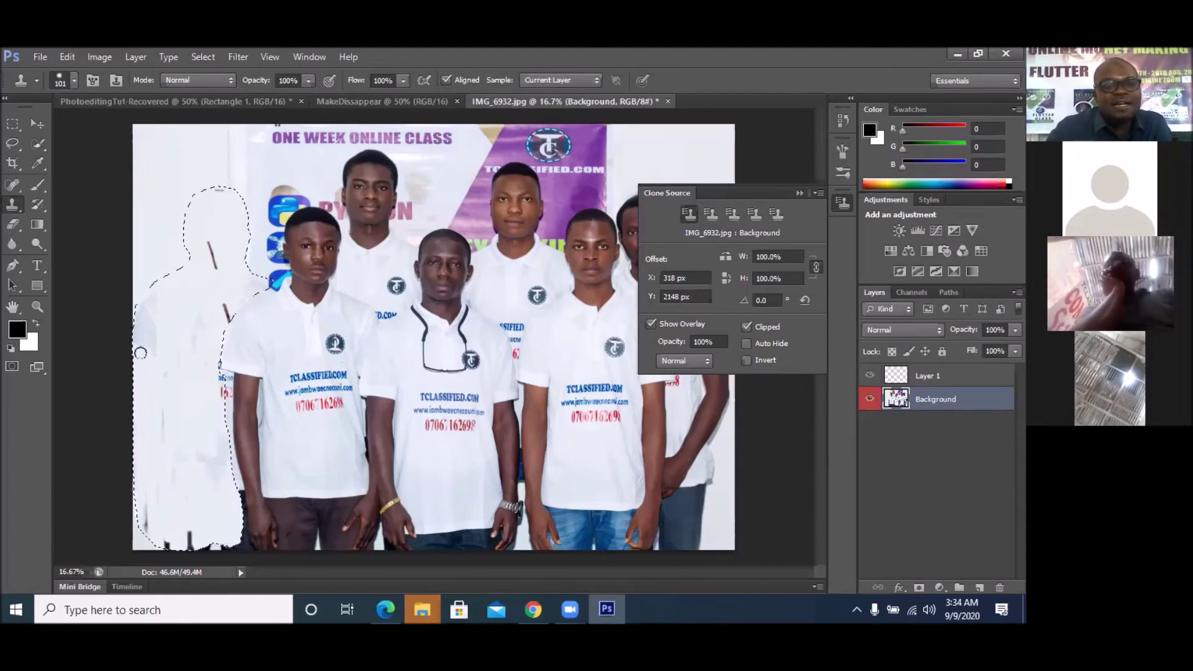
Resample the wall and clone over the grey sleeve patch and the dark specks along the selection's lower edge
{"action": "left_click", "coordinate": [159, 247], "text": "alt"}
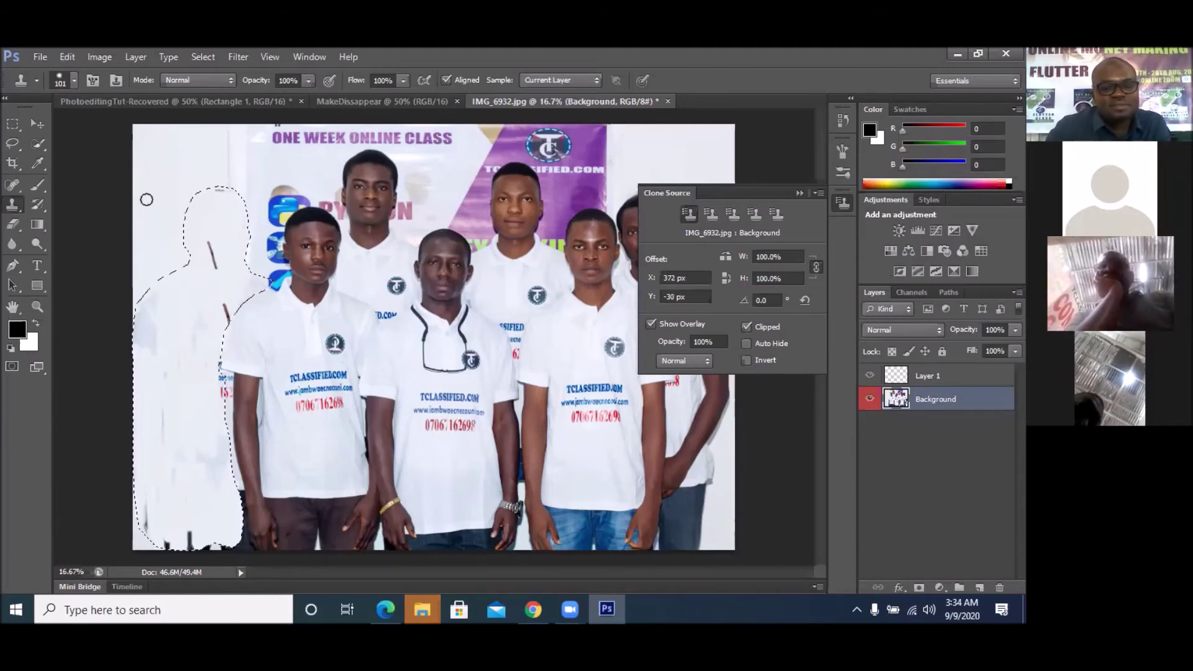
{"action": "left_click", "coordinate": [160, 289], "text": "alt"}
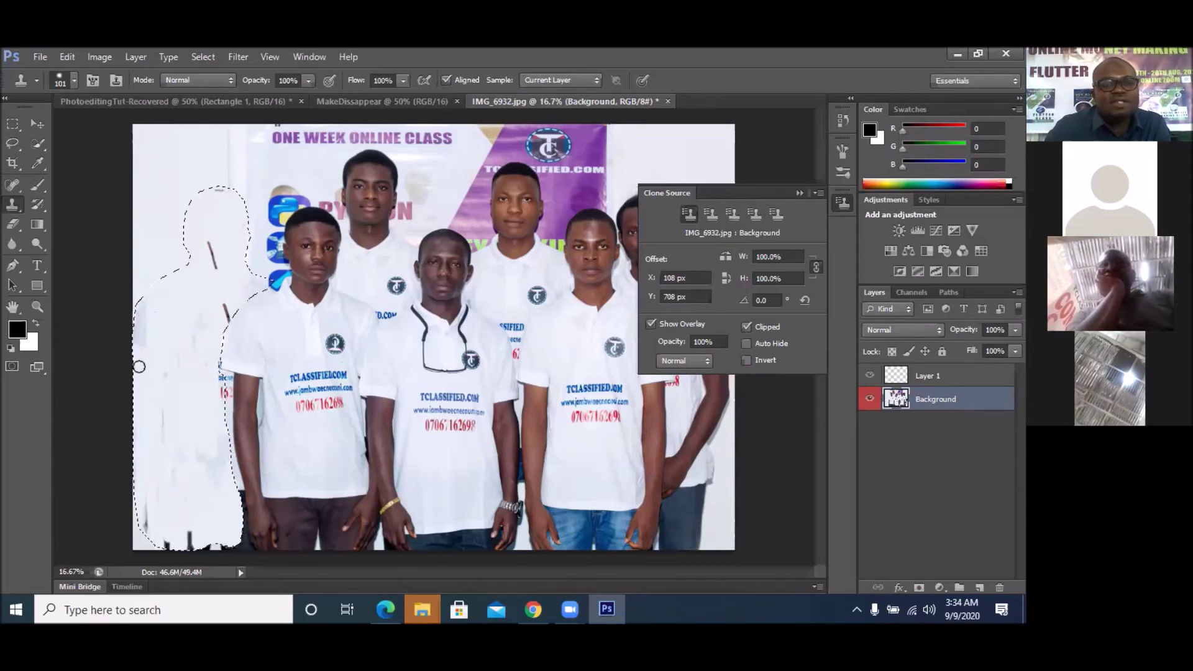
{"action": "left_click", "coordinate": [148, 240], "text": "alt"}
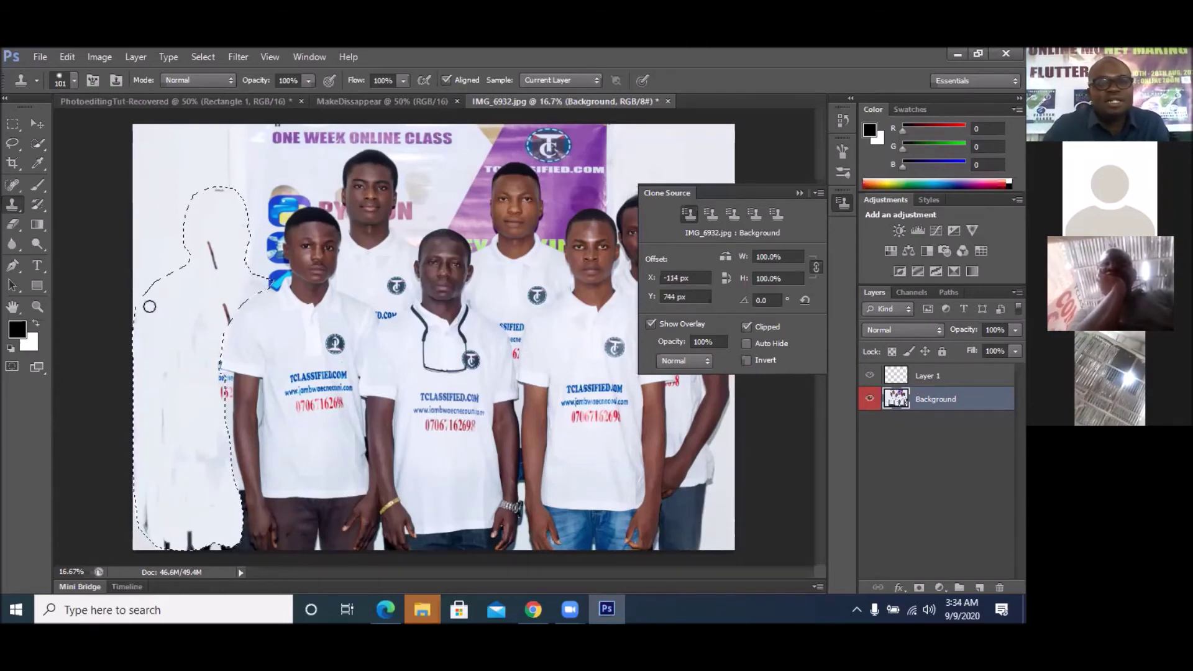
{"action": "left_click_drag", "start_coordinate": [145, 344], "coordinate": [149, 428]}
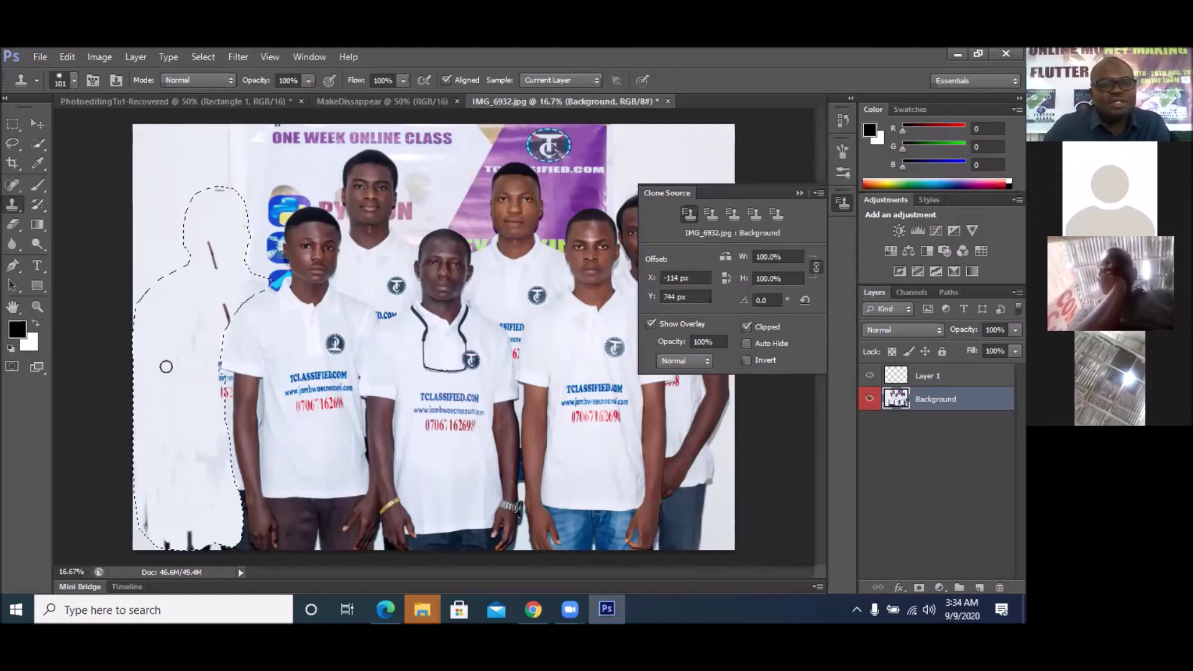
{"action": "left_click_drag", "start_coordinate": [172, 458], "coordinate": [174, 458]}
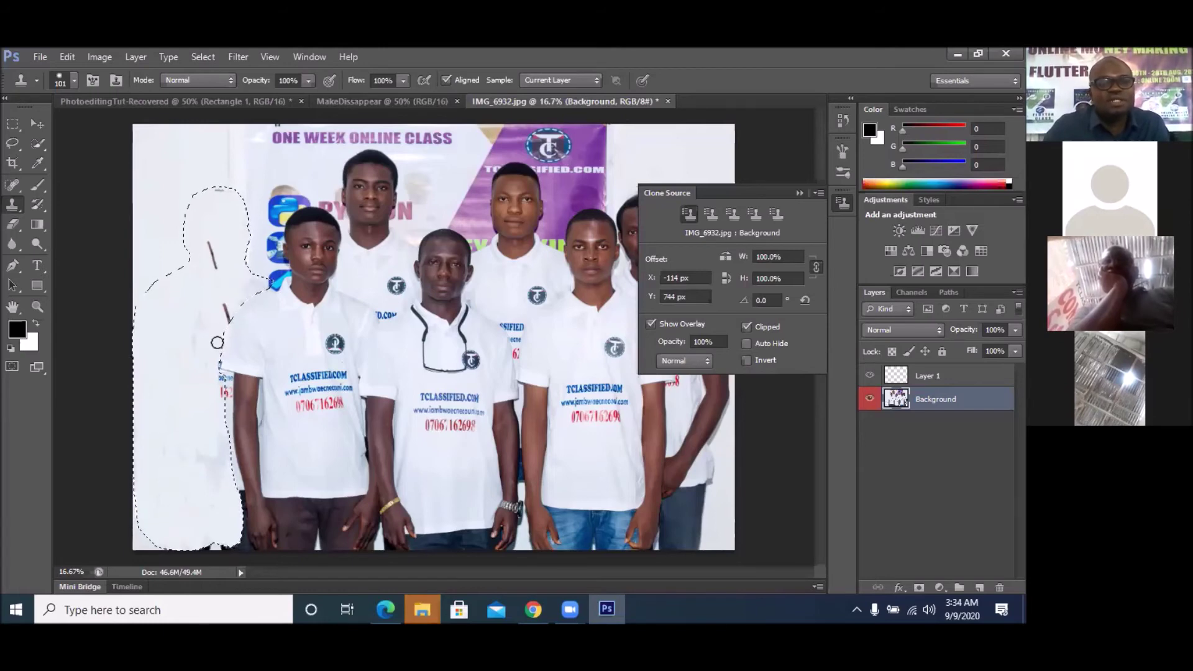
Clone wall over the inner edge of the leftmost man's torso, the shoulder corner beside the banner and the neck area
{"action": "left_click_drag", "start_coordinate": [220, 358], "coordinate": [217, 384]}
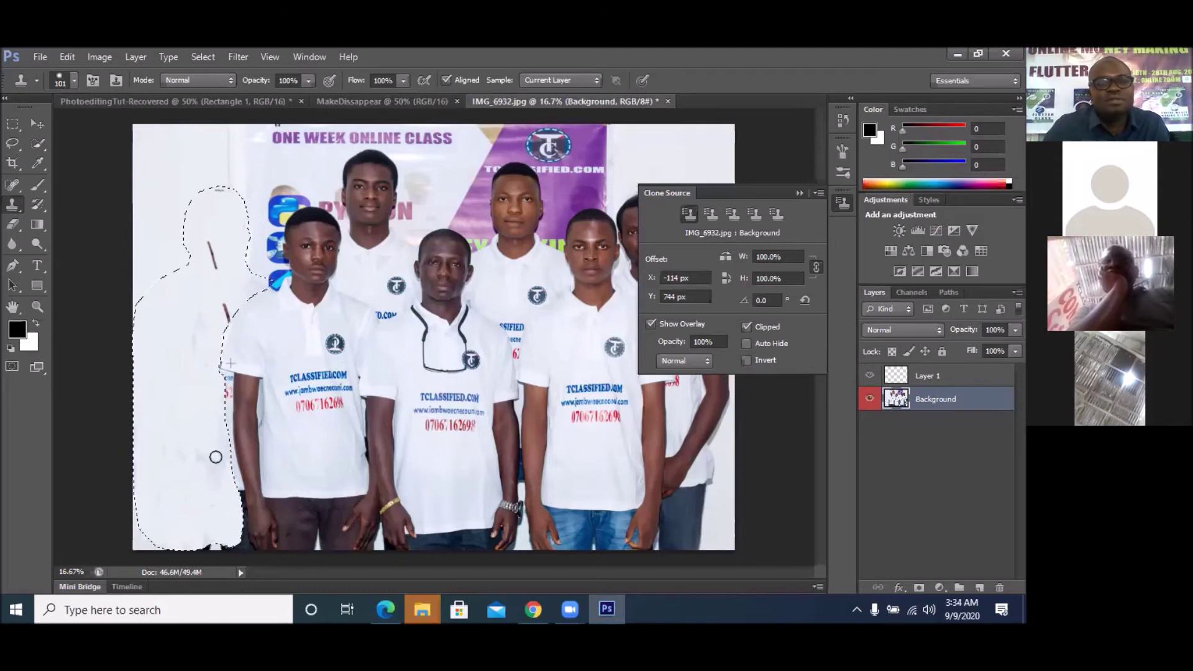
{"action": "left_click_drag", "start_coordinate": [226, 306], "coordinate": [237, 293]}
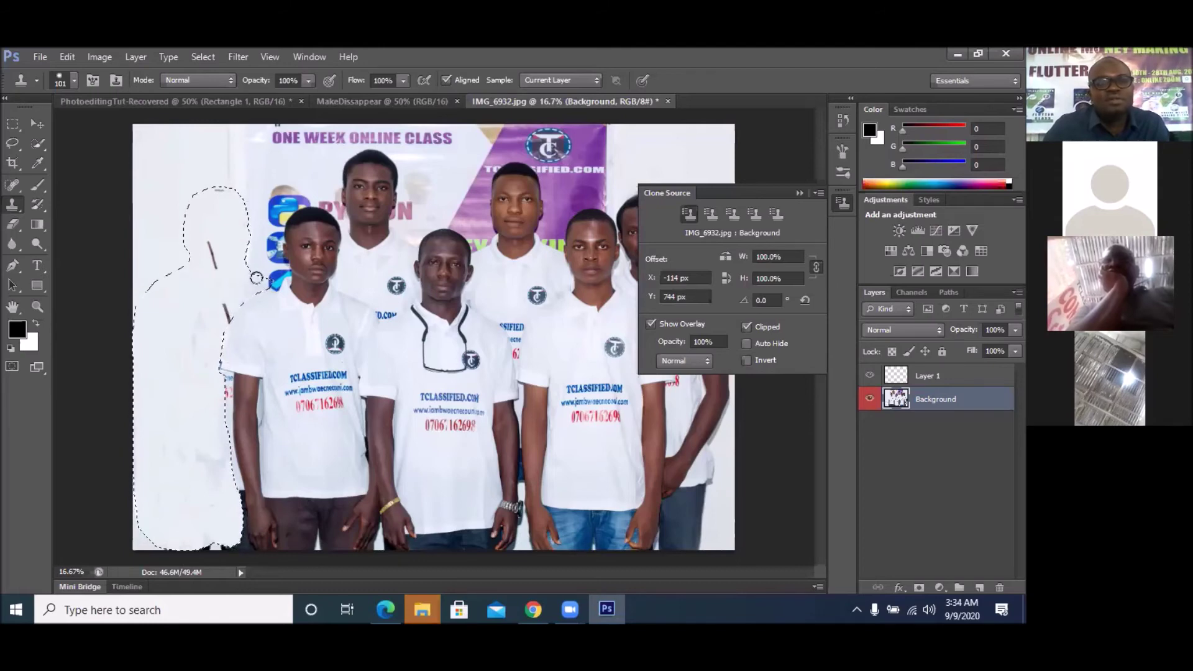
{"action": "mouse_move", "coordinate": [259, 281]}
{"action": "left_mouse_down"}
{"action": "mouse_move", "coordinate": [233, 280]}
{"action": "mouse_move", "coordinate": [204, 296]}
{"action": "mouse_move", "coordinate": [217, 260]}
{"action": "mouse_move", "coordinate": [198, 291]}
{"action": "mouse_move", "coordinate": [220, 252]}
{"action": "left_mouse_up"}
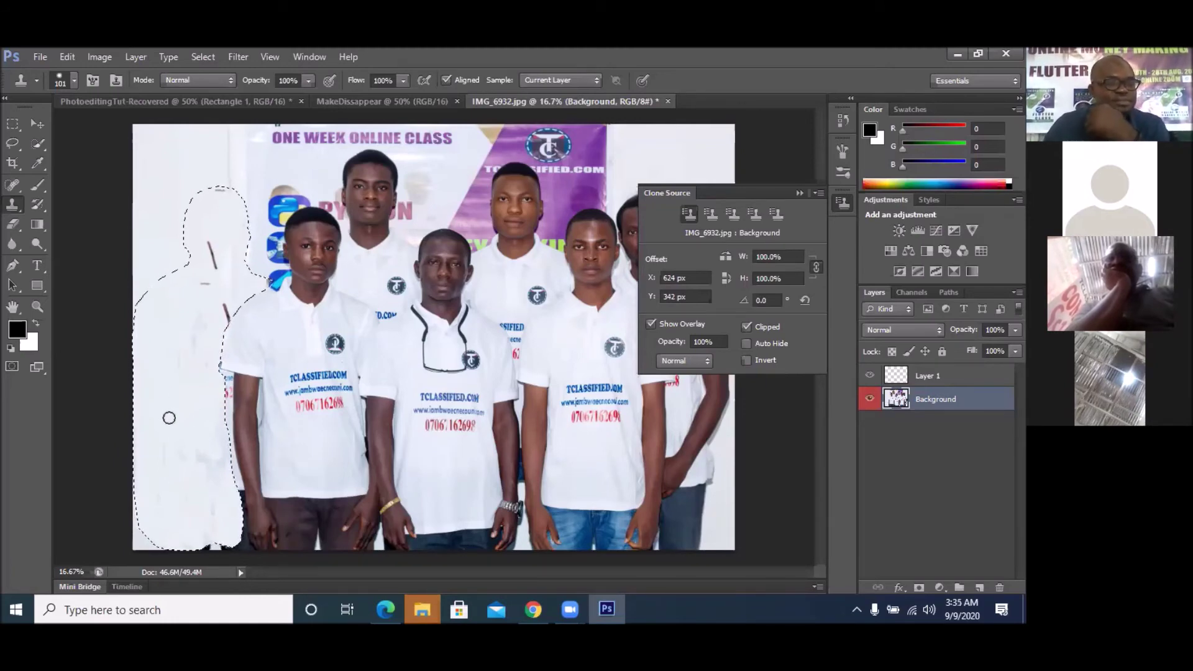
{"action": "left_click_drag", "start_coordinate": [223, 267], "coordinate": [207, 281]}
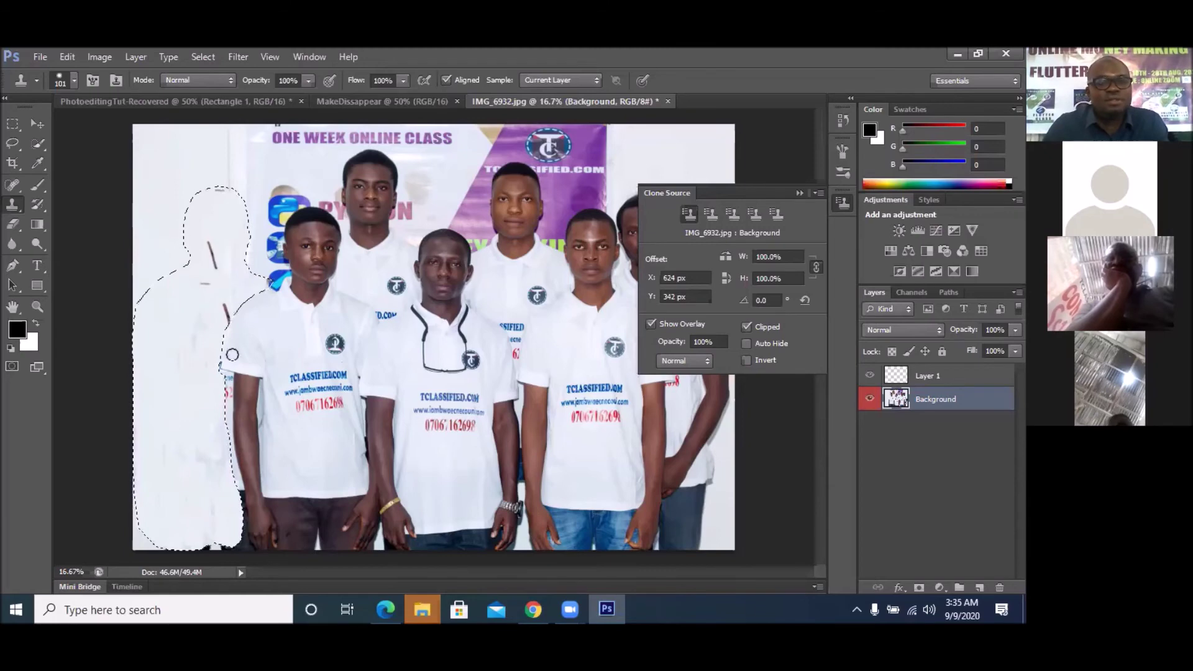
Resample the plain wall beside the head outline and clone it over the mark below the neck and the blotchy lower torso
{"action": "left_click", "coordinate": [167, 182], "text": "alt"}
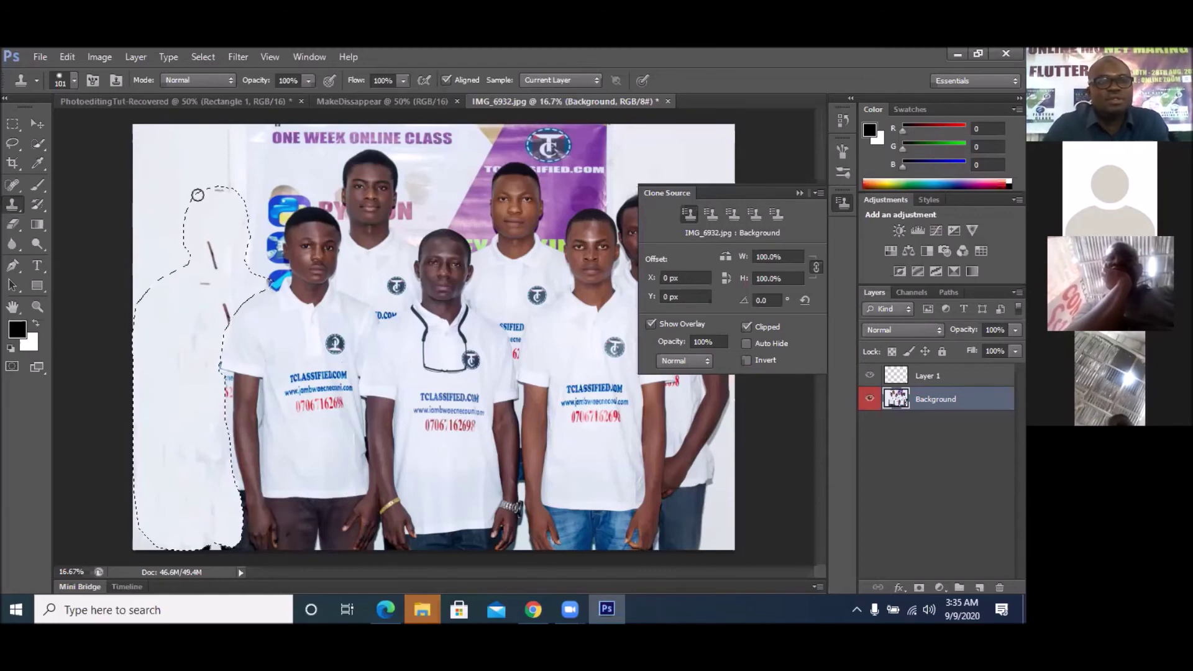
{"action": "left_click_drag", "start_coordinate": [202, 314], "coordinate": [211, 260]}
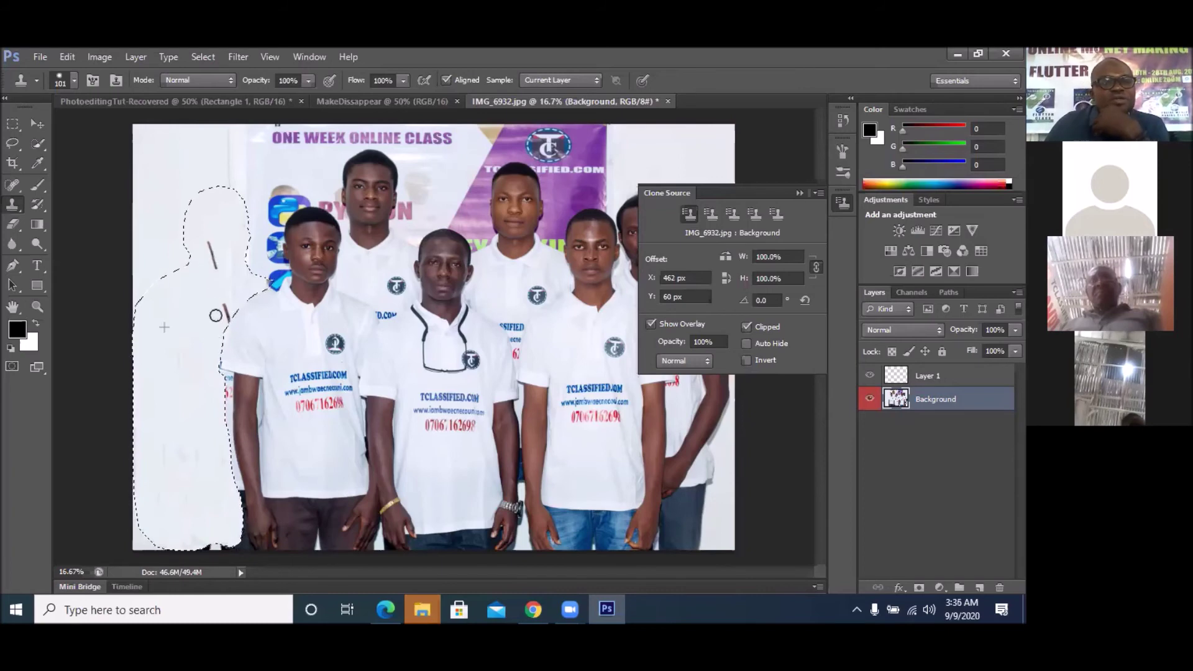
{"action": "left_click_drag", "start_coordinate": [216, 528], "coordinate": [160, 426]}
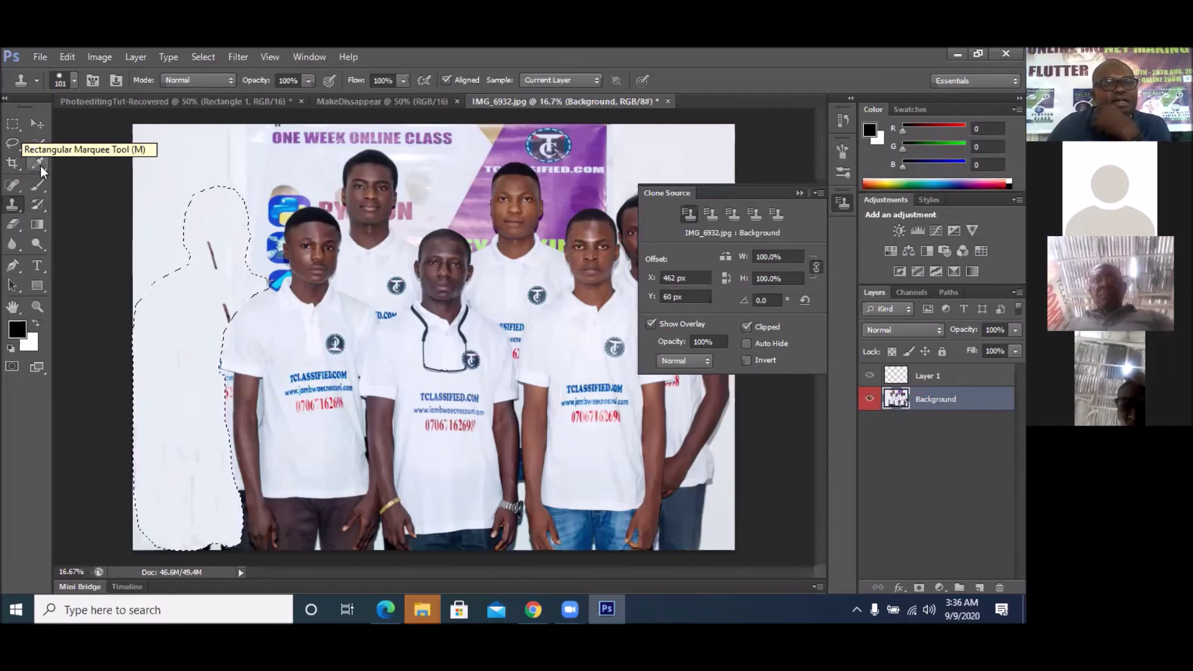
Switch from the Clone Stamp to the Blur tool
{"action": "left_click", "coordinate": [40, 184]}
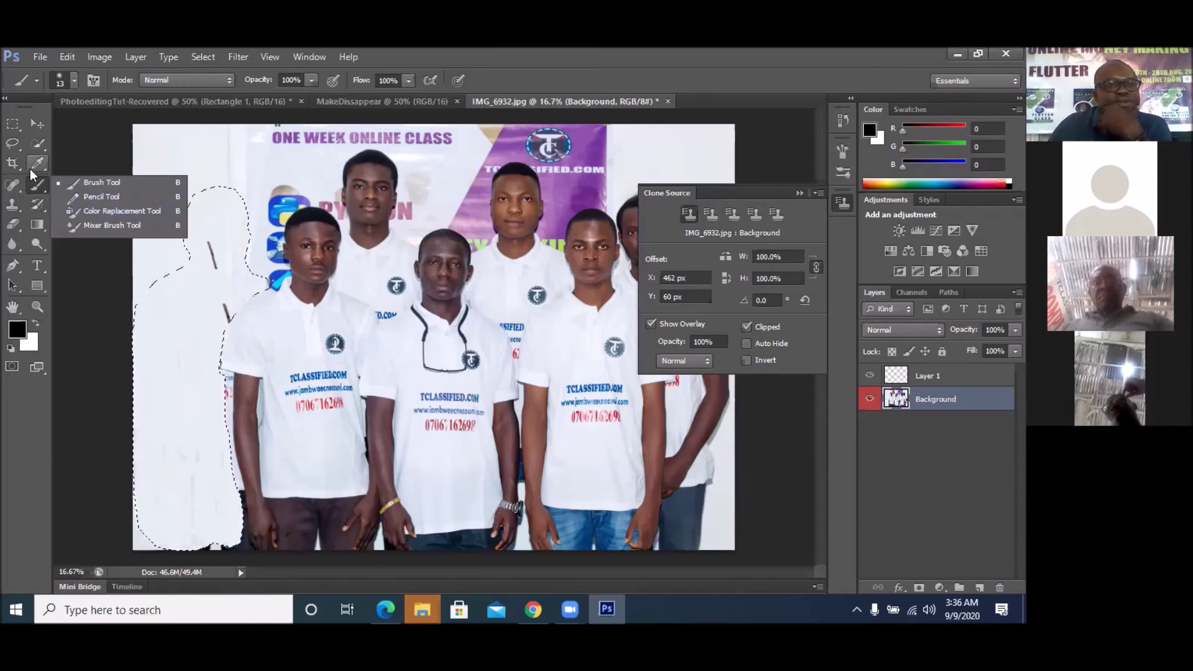
{"action": "left_click", "coordinate": [39, 208]}
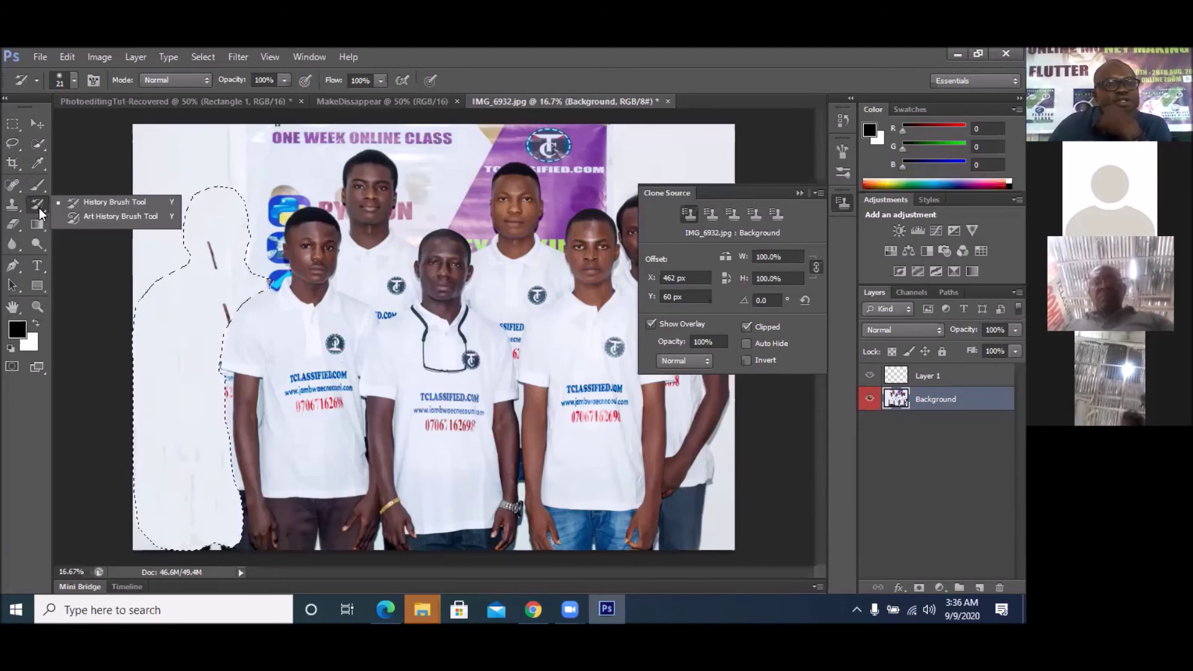
{"action": "left_click", "coordinate": [13, 242]}
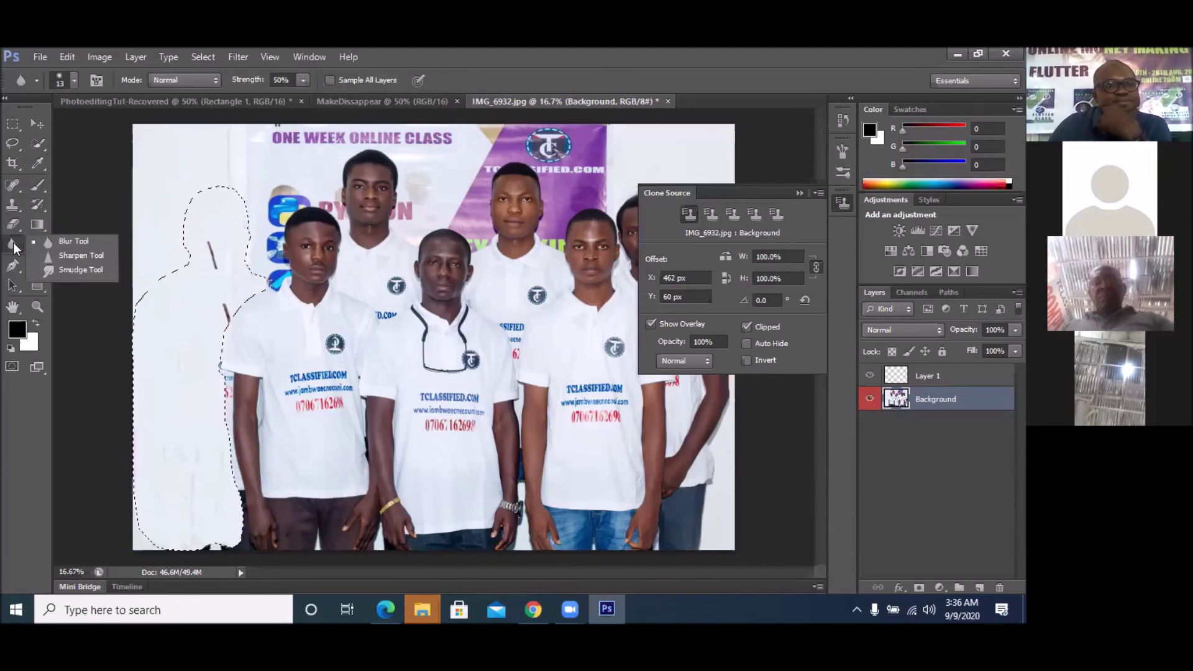
{"action": "left_click", "coordinate": [81, 243]}
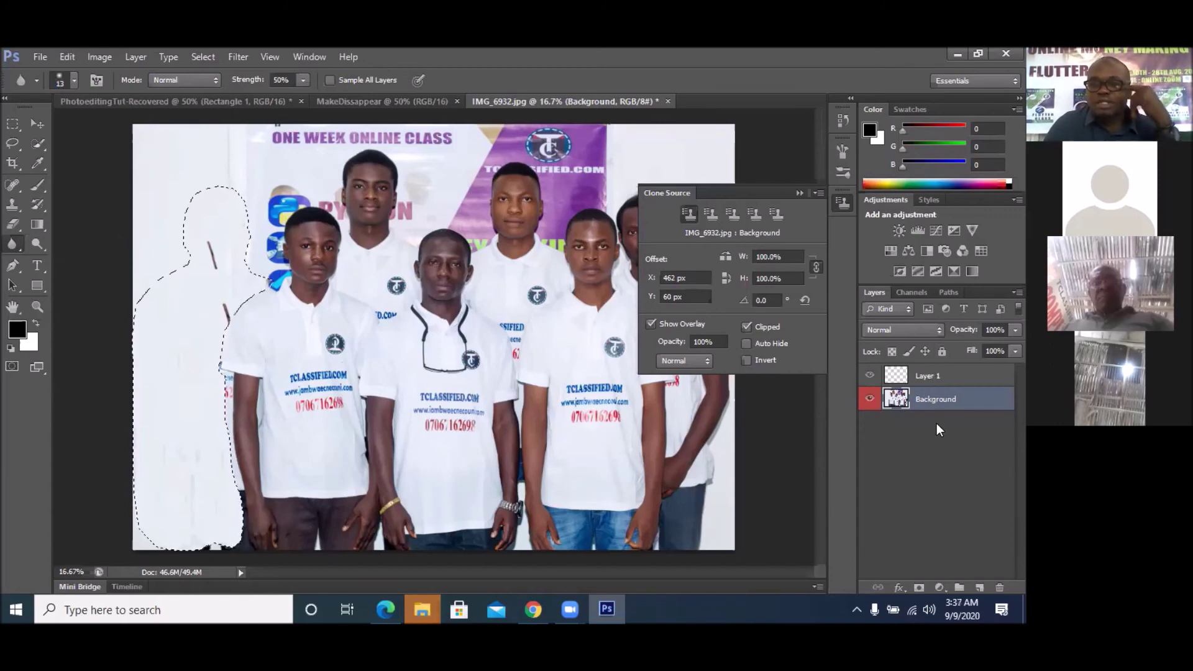
Merge Layer 1 and the Background layer into a single layer
{"action": "left_click", "coordinate": [953, 381], "text": "shift"}
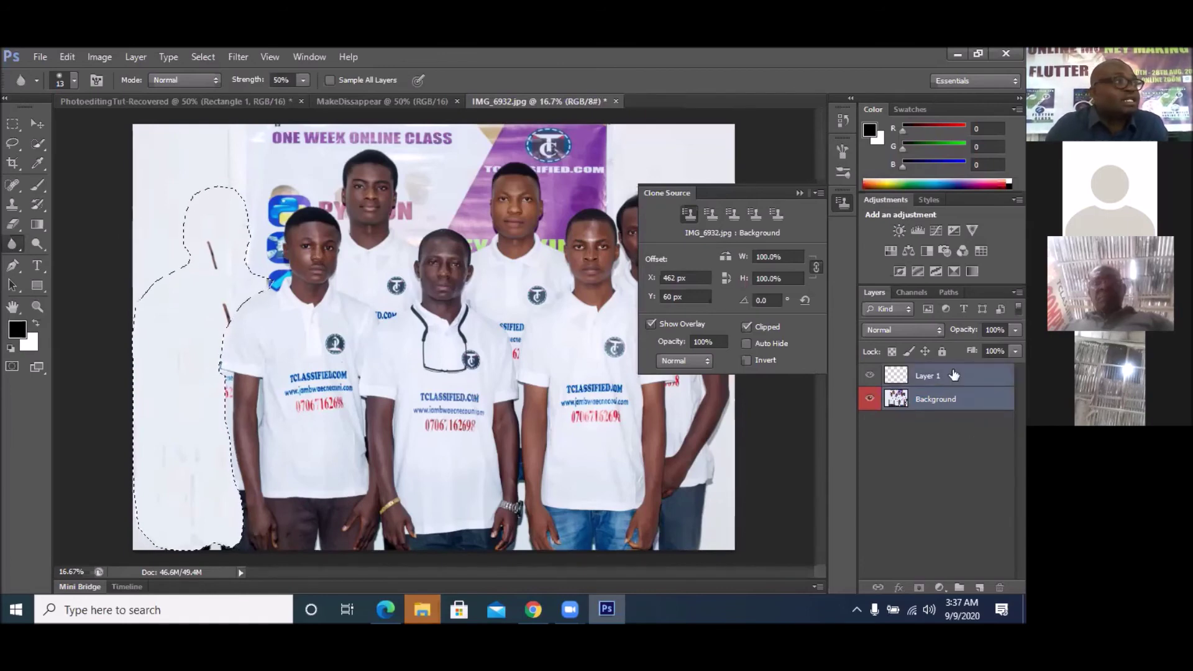
{"action": "right_click", "coordinate": [955, 374]}
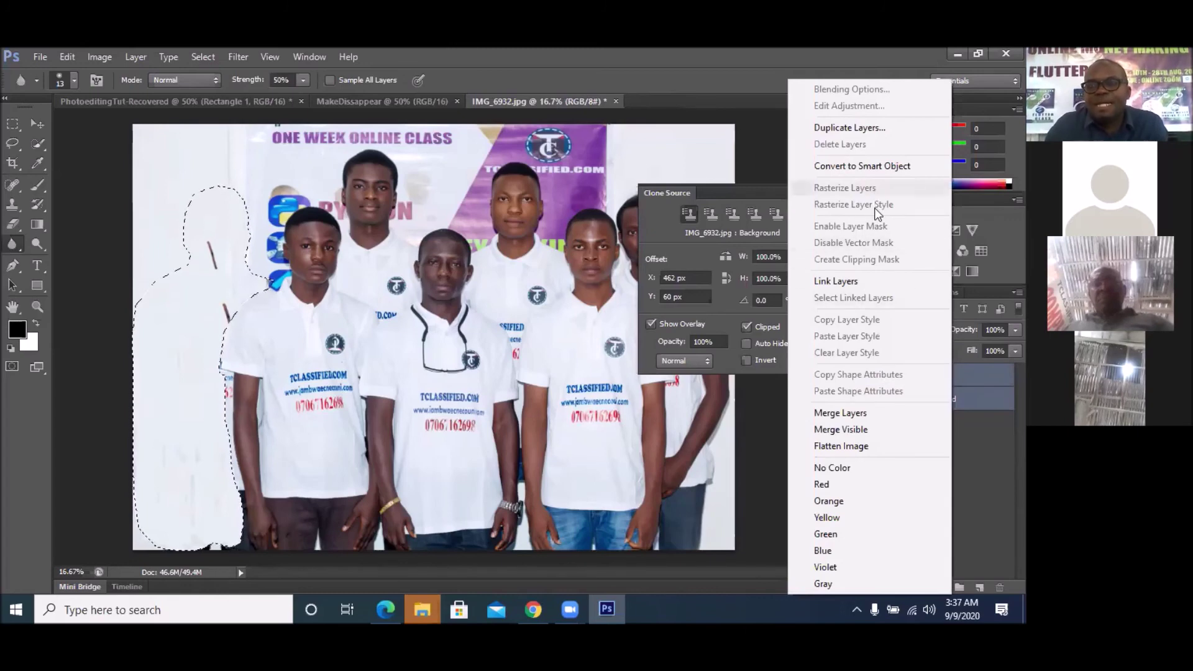
{"action": "left_click", "coordinate": [844, 414]}
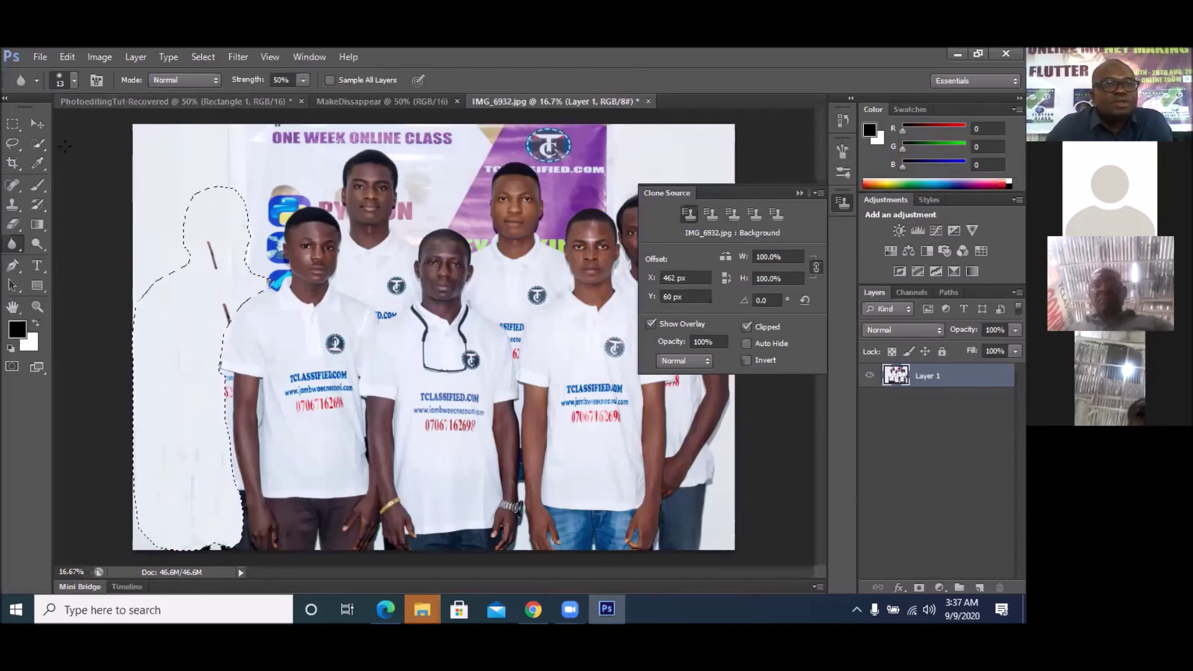
Set the Blur tool's brush size to 105 px and its hardness to 36%
{"action": "left_click", "coordinate": [75, 81]}
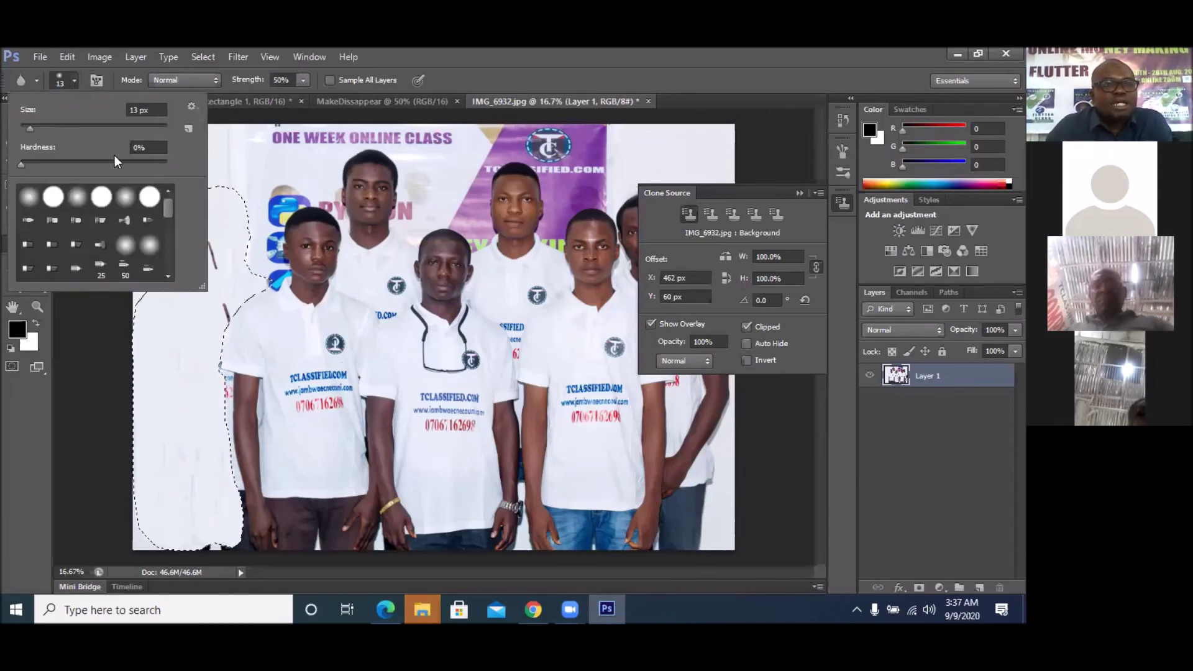
{"action": "left_click", "coordinate": [151, 113]}
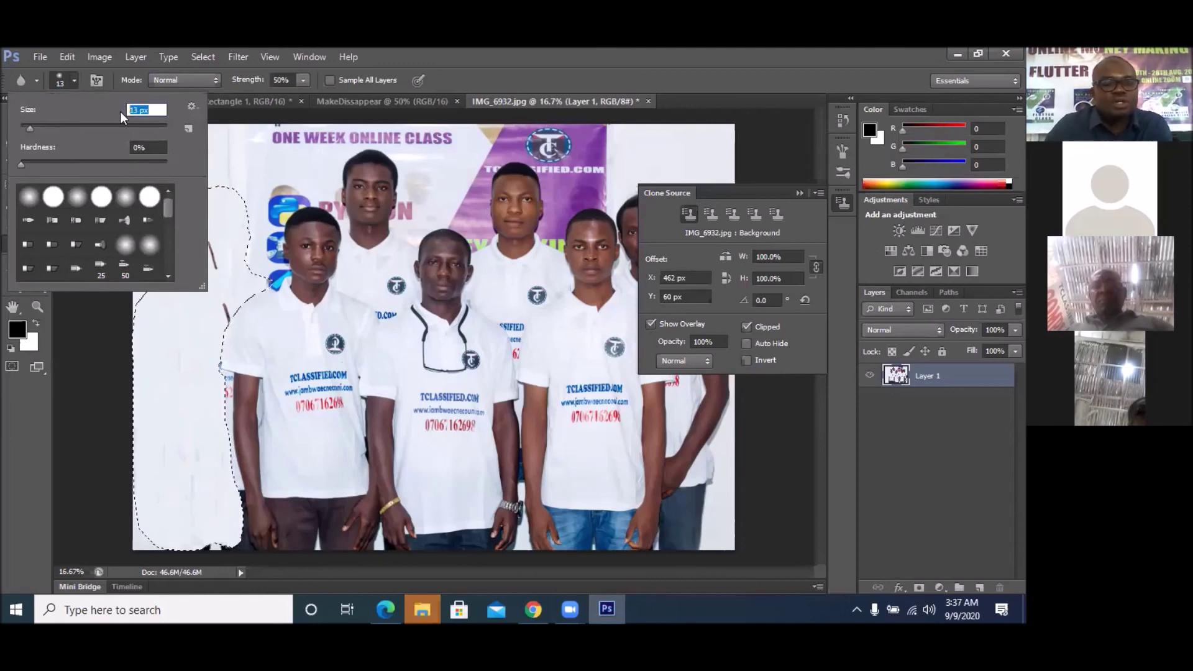
{"action": "type", "text": "1"}
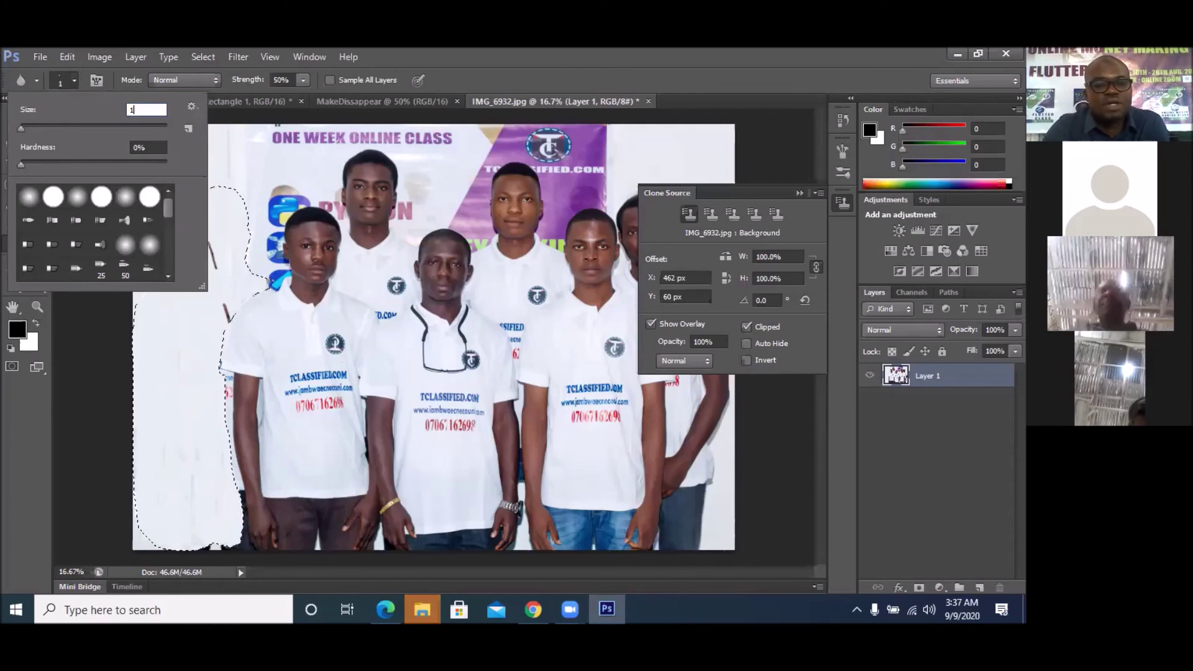
{"action": "type", "text": "05"}
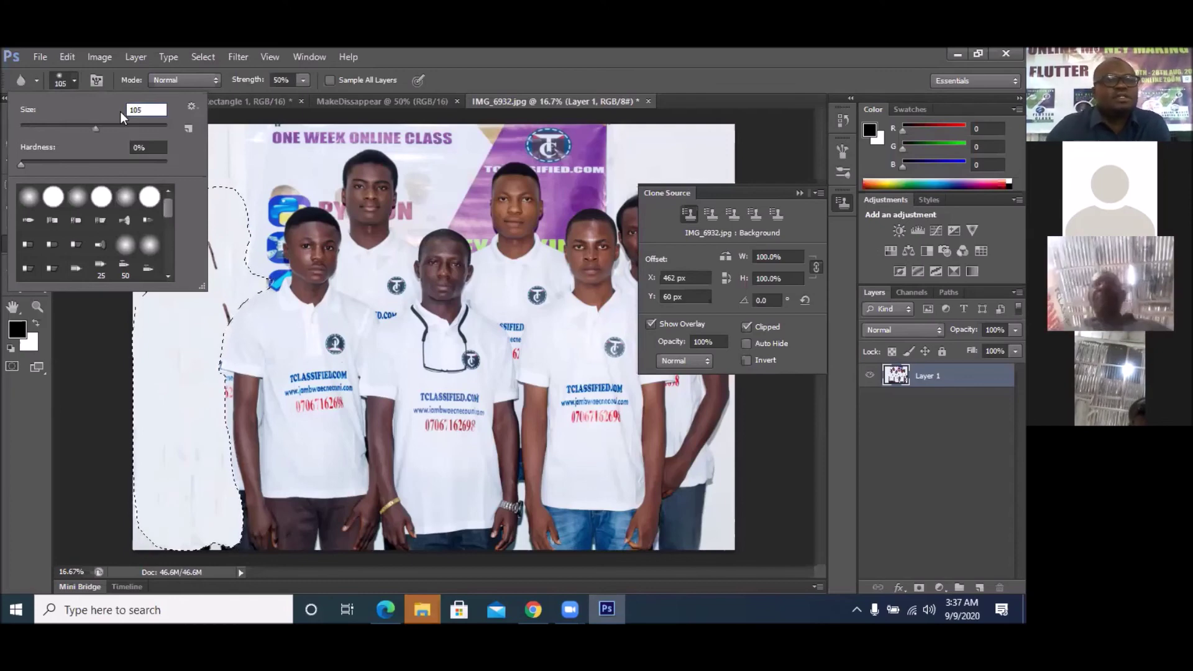
{"action": "left_click", "coordinate": [43, 160]}
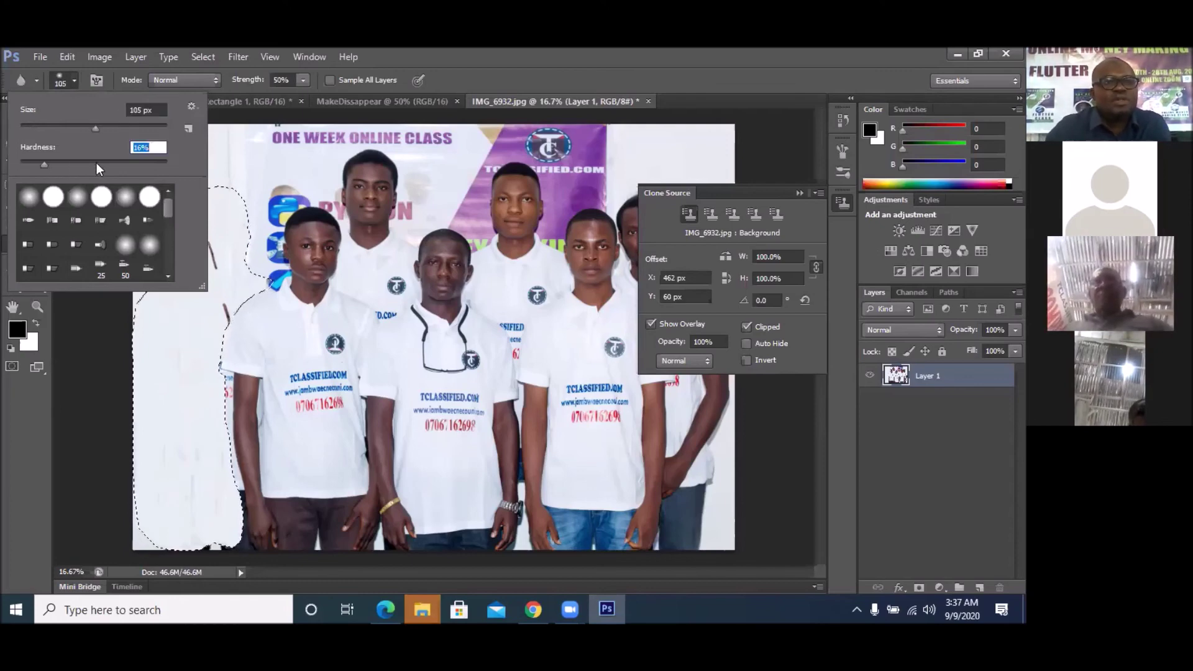
{"action": "left_click", "coordinate": [73, 161]}
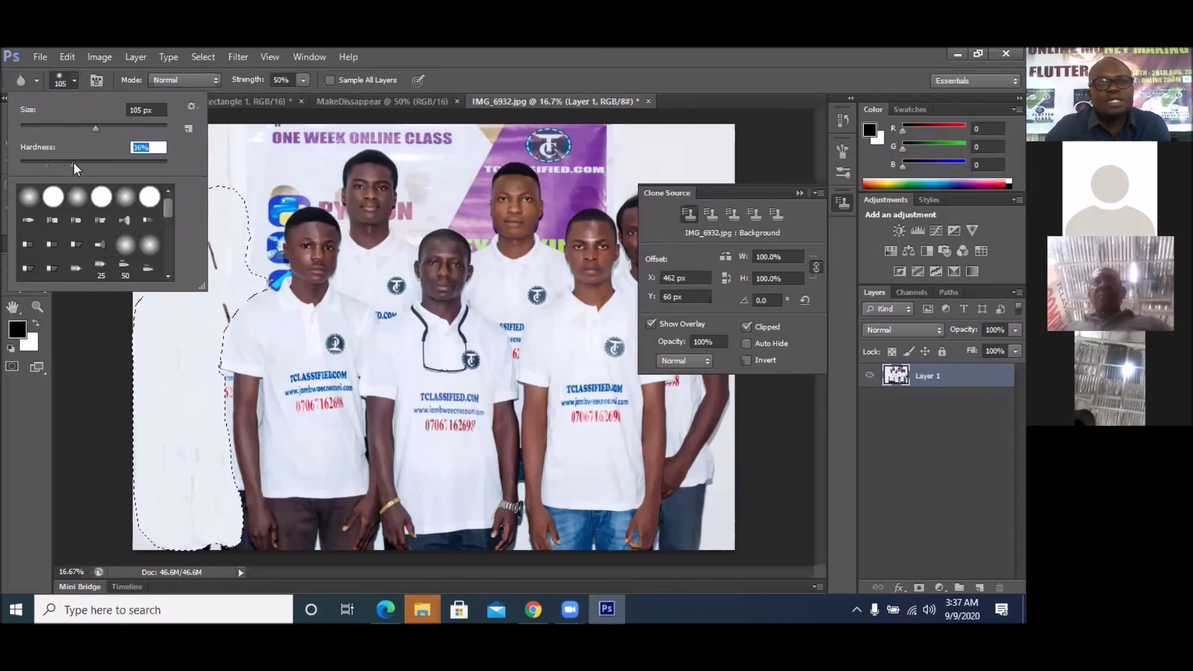
{"action": "key", "text": "Return"}
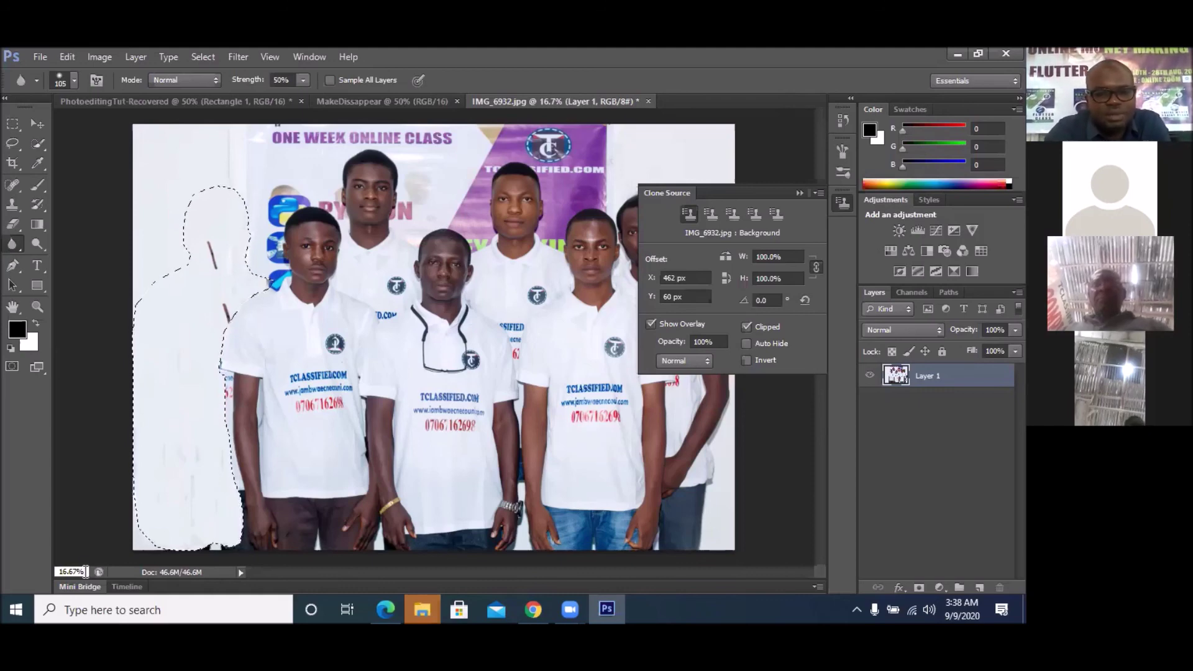
Set the photo's zoom level to 50% for a closer view
{"action": "type", "text": "50"}
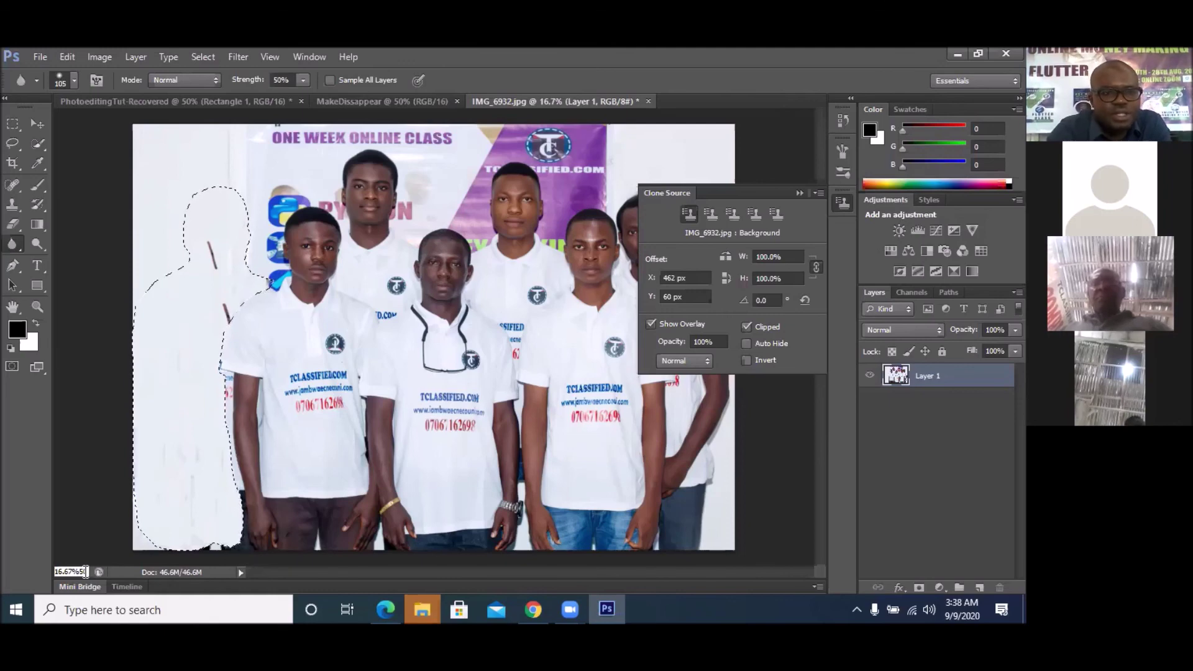
{"action": "key", "text": "BackSpace"}
{"action": "key", "text": "BackSpace"}
{"action": "key", "text": "BackSpace"}
{"action": "key", "text": "BackSpace"}
{"action": "key", "text": "BackSpace"}
{"action": "key", "text": "BackSpace"}
{"action": "key", "text": "BackSpace"}
{"action": "key", "text": "BackSpace"}
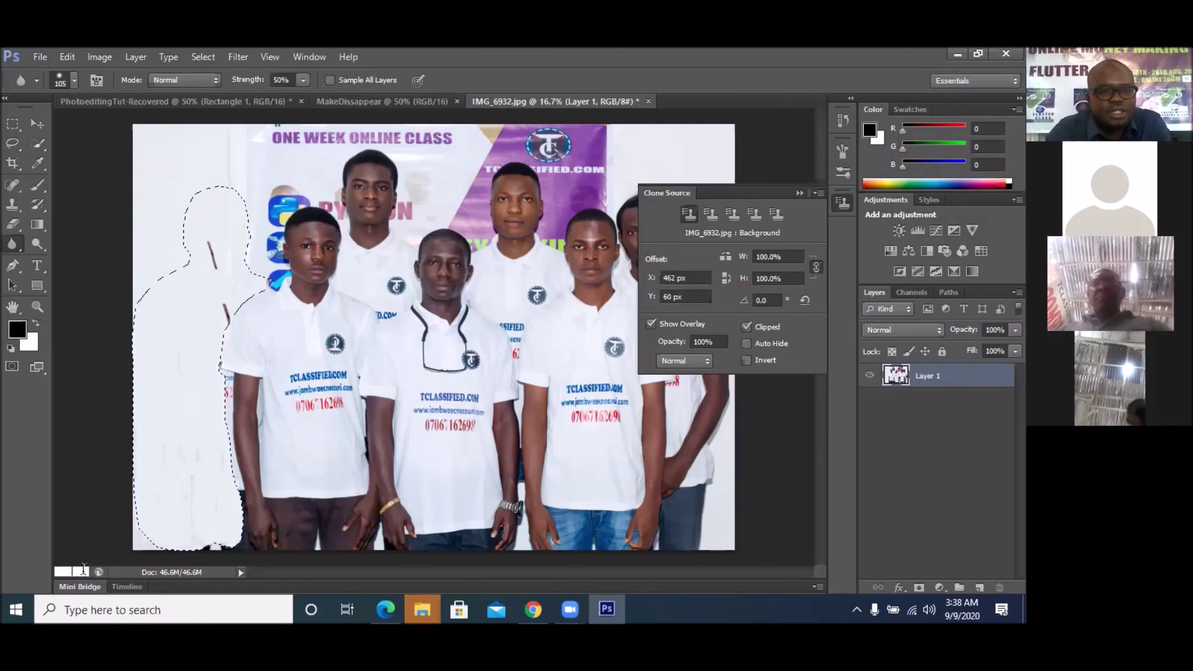
{"action": "type", "text": "5"}
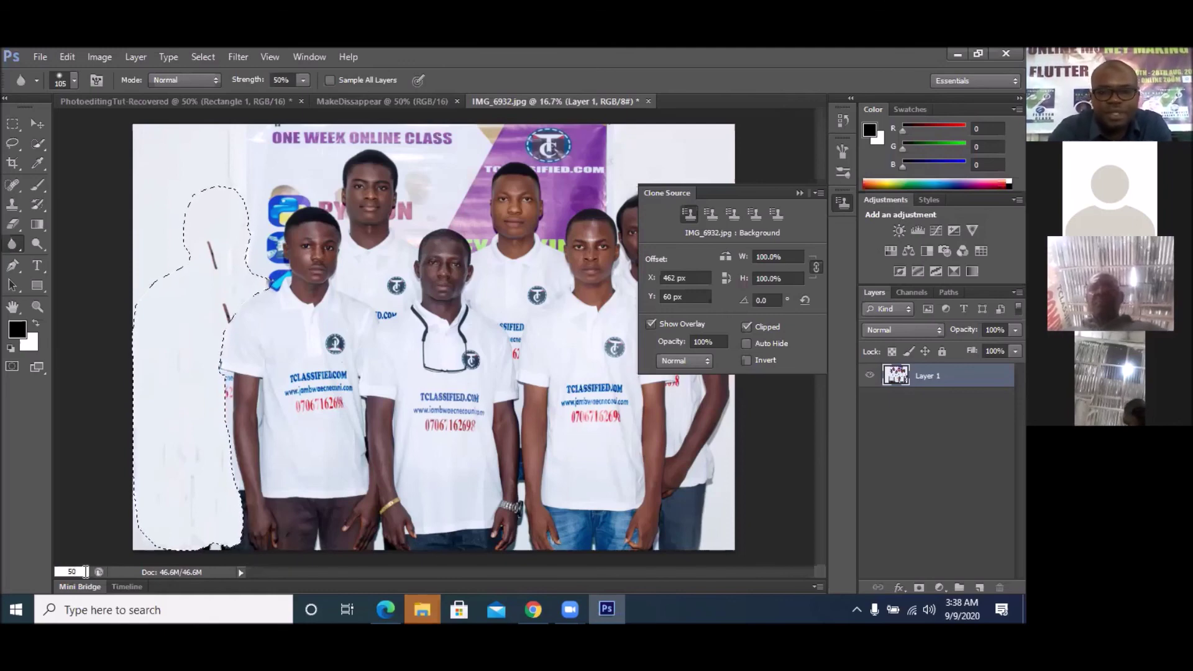
{"action": "type", "text": "0"}
{"action": "key", "text": "Return"}
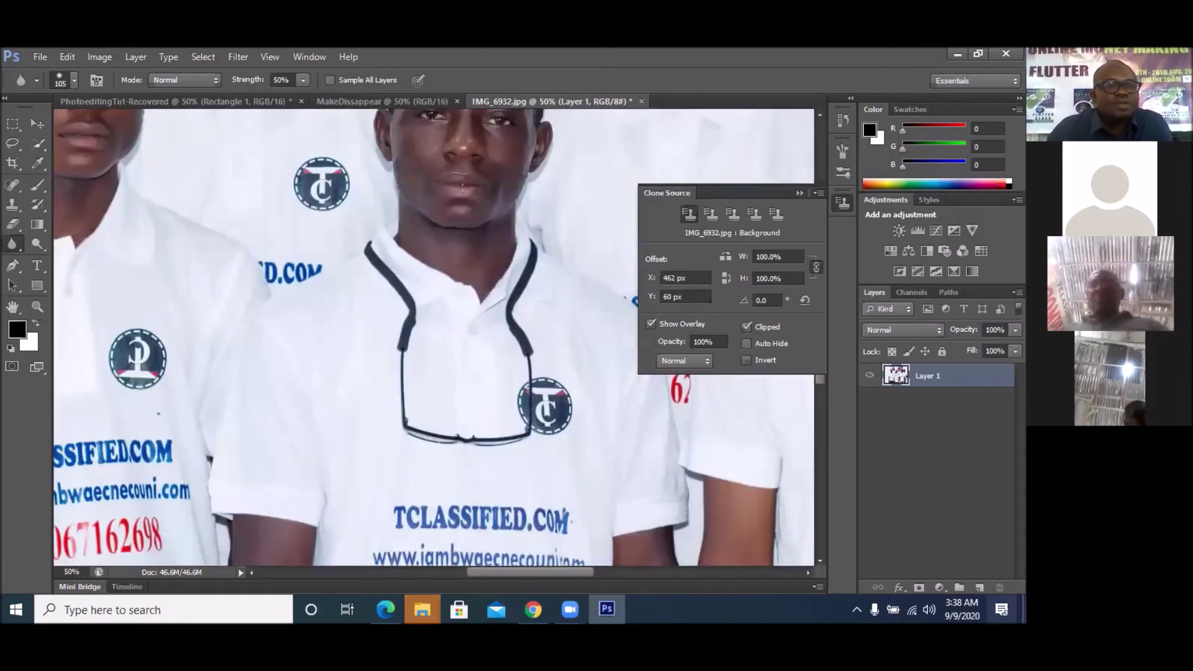
Move the merged photo down and to the right on its canvas, and undo the last move of the selected area
{"action": "left_click", "coordinate": [36, 123]}
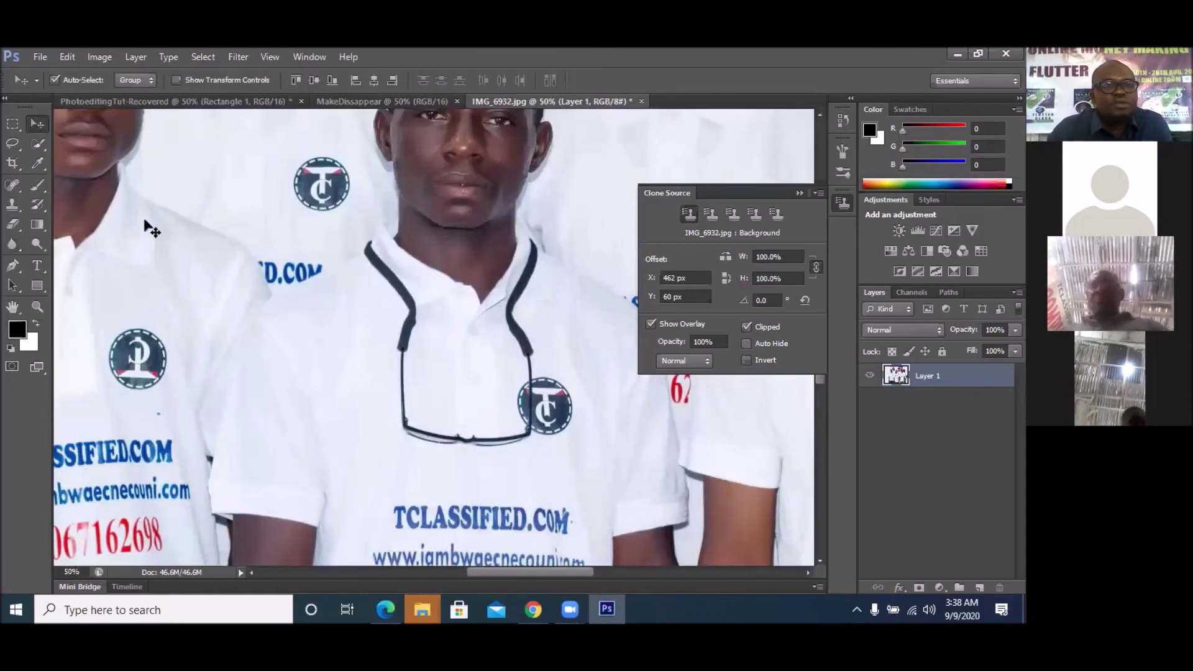
{"action": "left_click_drag", "start_coordinate": [189, 235], "coordinate": [376, 344]}
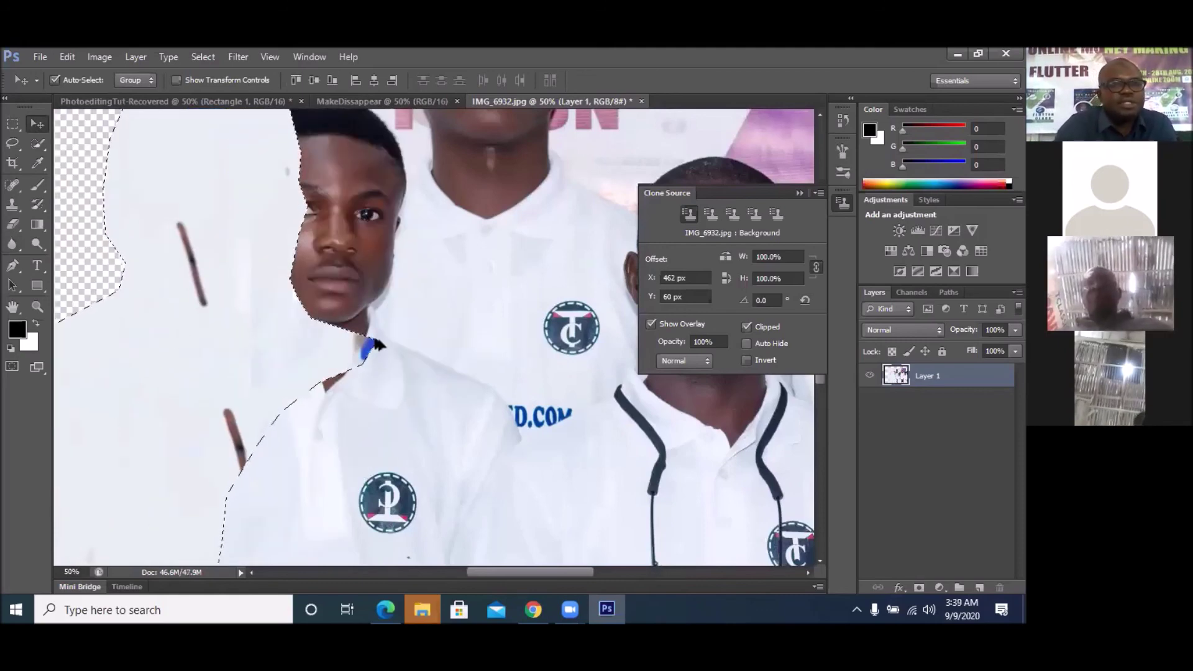
{"action": "key", "text": "ctrl+z"}
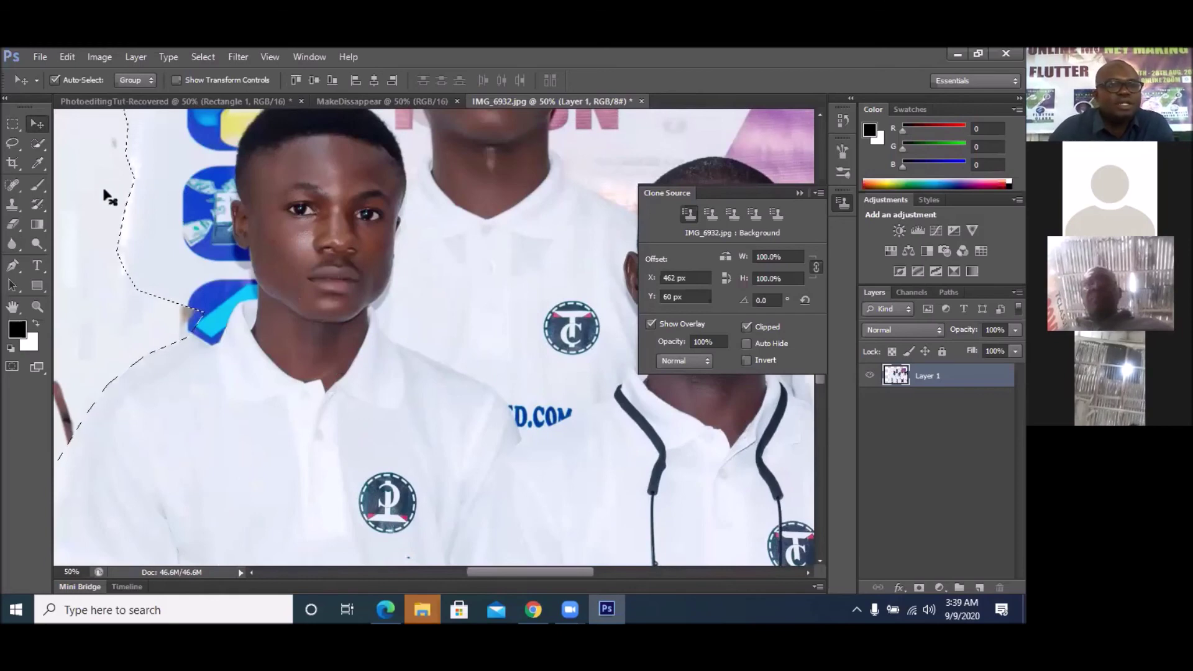
Return to the Blur tool and set the photo's zoom level to 17%
{"action": "left_click", "coordinate": [13, 242]}
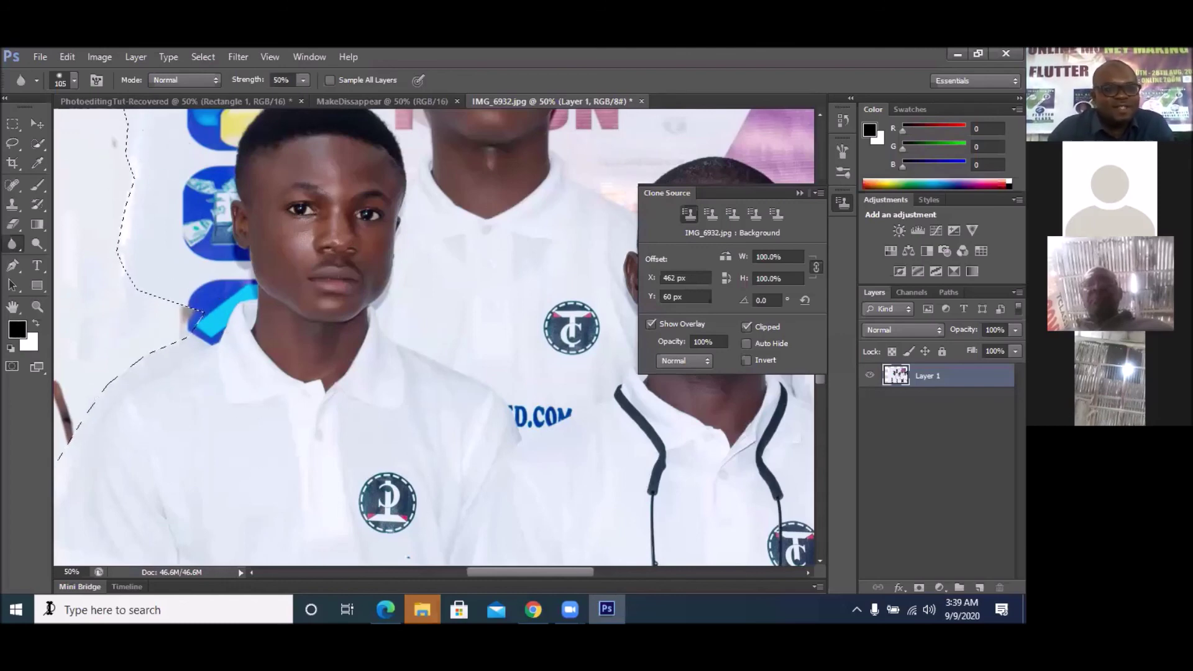
{"action": "left_click", "coordinate": [88, 573]}
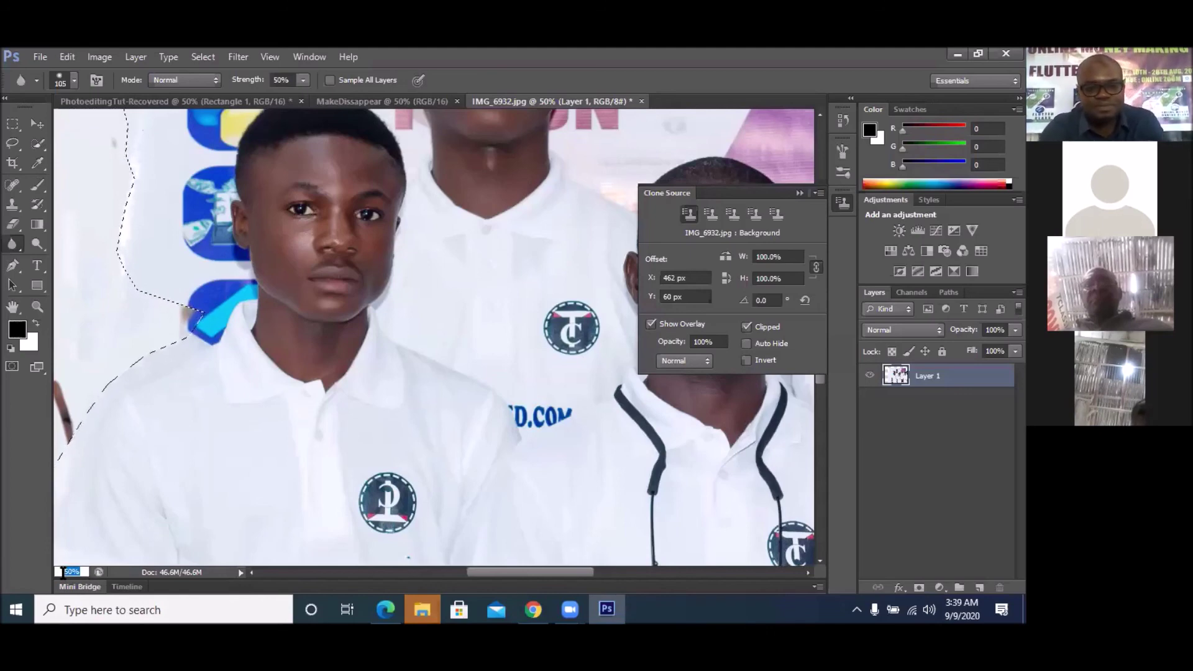
{"action": "type", "text": "17"}
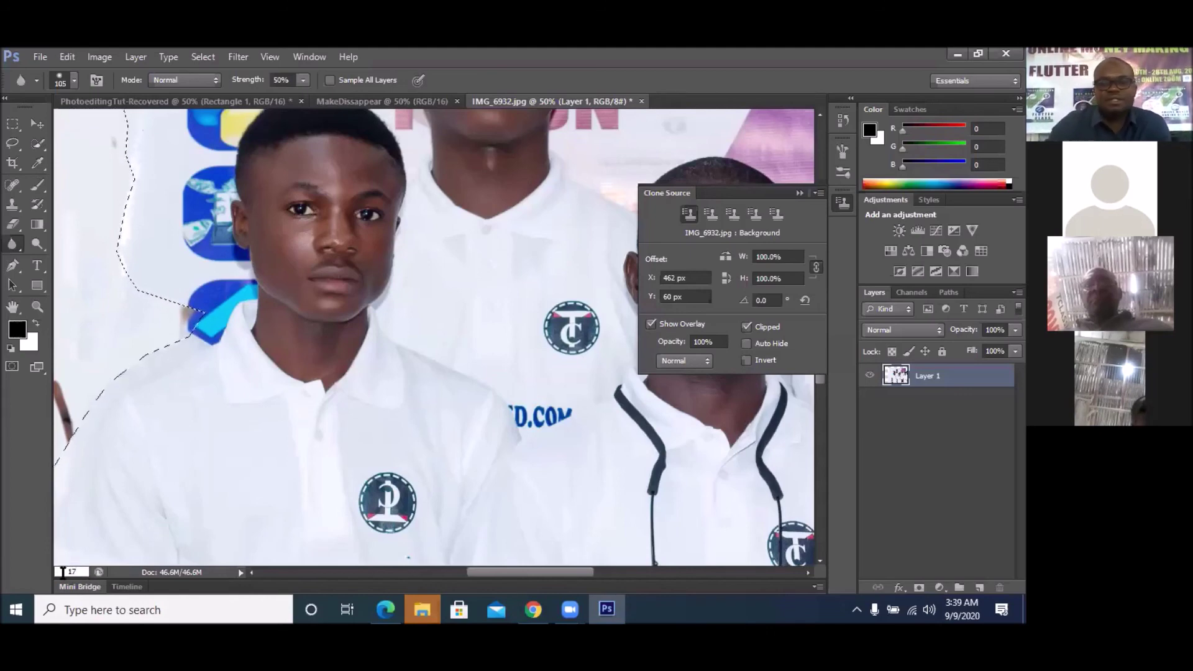
{"action": "key", "text": "Return"}
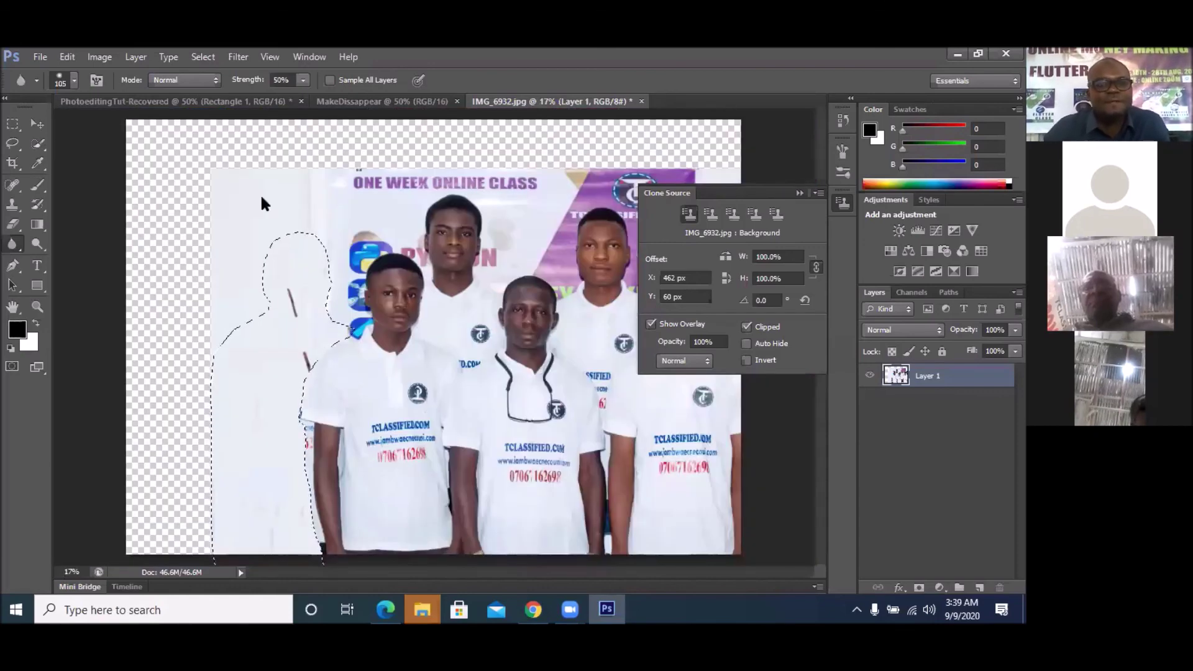